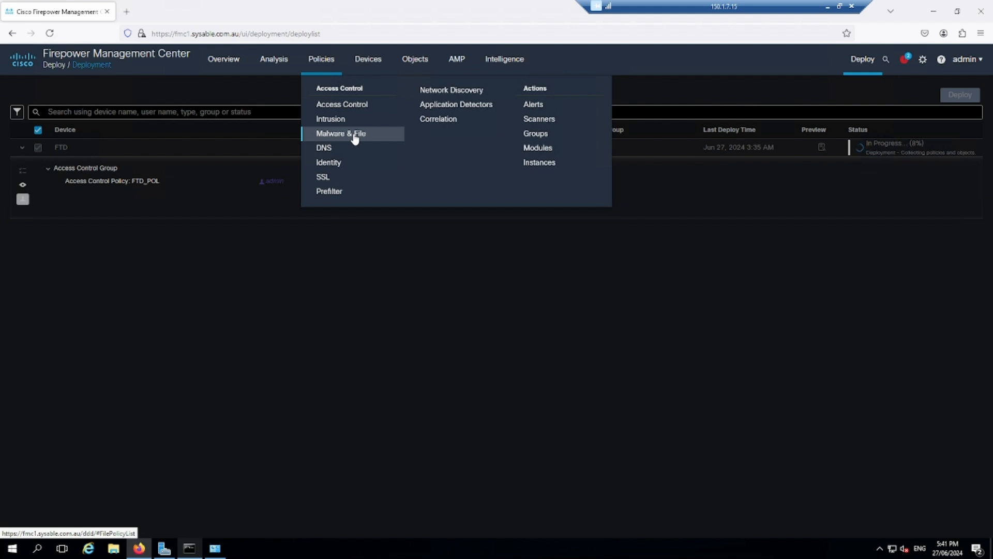
# Step: Open the list of malware and file policies
pyautogui.click(355, 135)
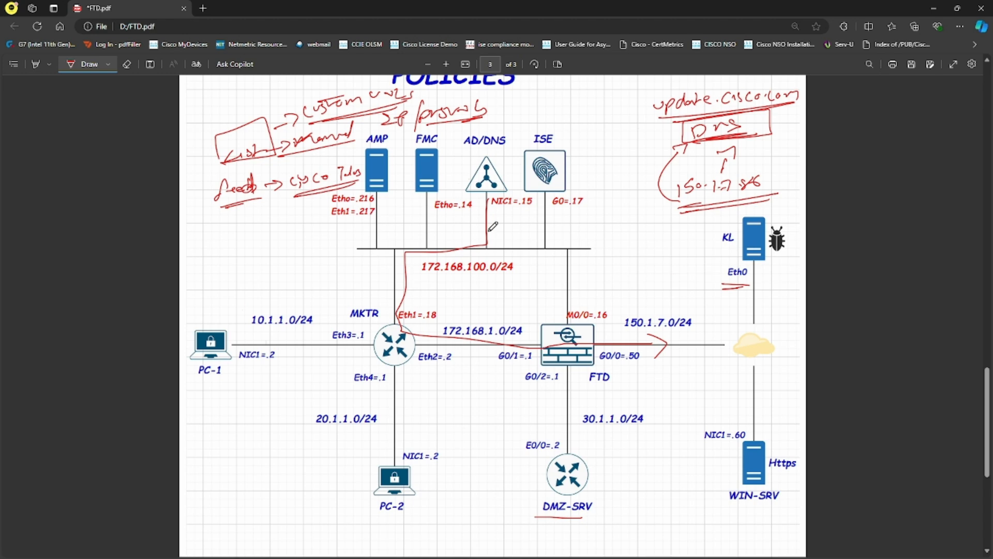
# Step: Switch to FTD.pdf and erase all red pen annotations from the network topology diagram
pyautogui.click(127, 64)
pyautogui.moveTo(803, 76)
pyautogui.mouseDown()
pyautogui.moveTo(707, 229)
pyautogui.moveTo(676, 105)
pyautogui.moveTo(765, 77)
pyautogui.moveTo(791, 96)
pyautogui.moveTo(732, 117)
pyautogui.moveTo(731, 140)
pyautogui.moveTo(705, 126)
pyautogui.moveTo(683, 181)
pyautogui.moveTo(667, 170)
pyautogui.moveTo(729, 184)
pyautogui.moveTo(728, 169)
pyautogui.moveTo(695, 207)
pyautogui.moveTo(659, 358)
pyautogui.moveTo(766, 225)
pyautogui.moveTo(743, 266)
pyautogui.moveTo(497, 111)
pyautogui.moveTo(429, 109)
pyautogui.moveTo(475, 109)
pyautogui.moveTo(419, 91)
pyautogui.moveTo(472, 106)
pyautogui.moveTo(342, 101)
pyautogui.moveTo(291, 119)
pyautogui.moveTo(316, 110)
pyautogui.moveTo(280, 127)
pyautogui.moveTo(294, 147)
pyautogui.moveTo(288, 133)
pyautogui.moveTo(240, 154)
pyautogui.moveTo(315, 137)
pyautogui.moveTo(250, 165)
pyautogui.moveTo(304, 180)
pyautogui.moveTo(228, 199)
pyautogui.moveTo(250, 181)
pyautogui.moveTo(404, 202)
pyautogui.moveTo(350, 188)
pyautogui.moveTo(346, 170)
pyautogui.moveTo(360, 192)
pyautogui.mouseUp()
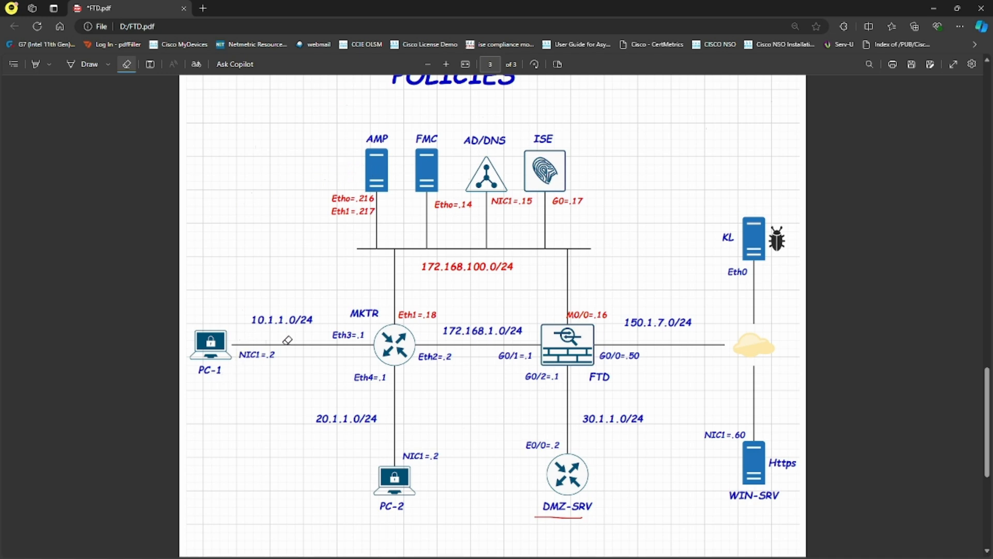
pyautogui.click(565, 518)
# Step: Handwrite "update.cisco.com" and "150.1.7.86" above the KL server on the diagram, underlining both
pyautogui.click(82, 65)
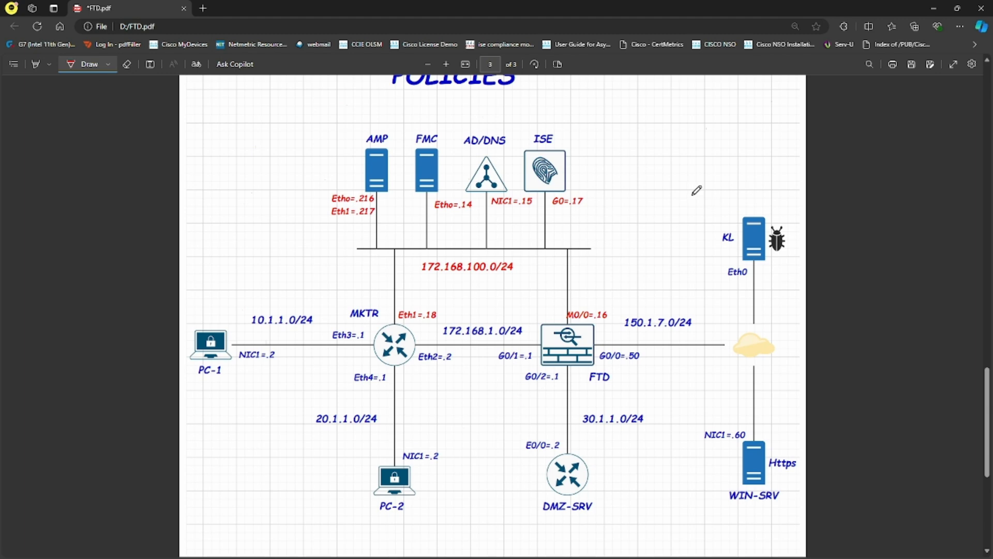
pyautogui.moveTo(634, 137)
pyautogui.mouseDown()
pyautogui.moveTo(642, 149)
pyautogui.moveTo(689, 131)
pyautogui.moveTo(776, 139)
pyautogui.moveTo(661, 161)
pyautogui.moveTo(664, 179)
pyautogui.moveTo(741, 162)
pyautogui.mouseUp()
pyautogui.moveTo(655, 200); pyautogui.dragTo(741, 182)
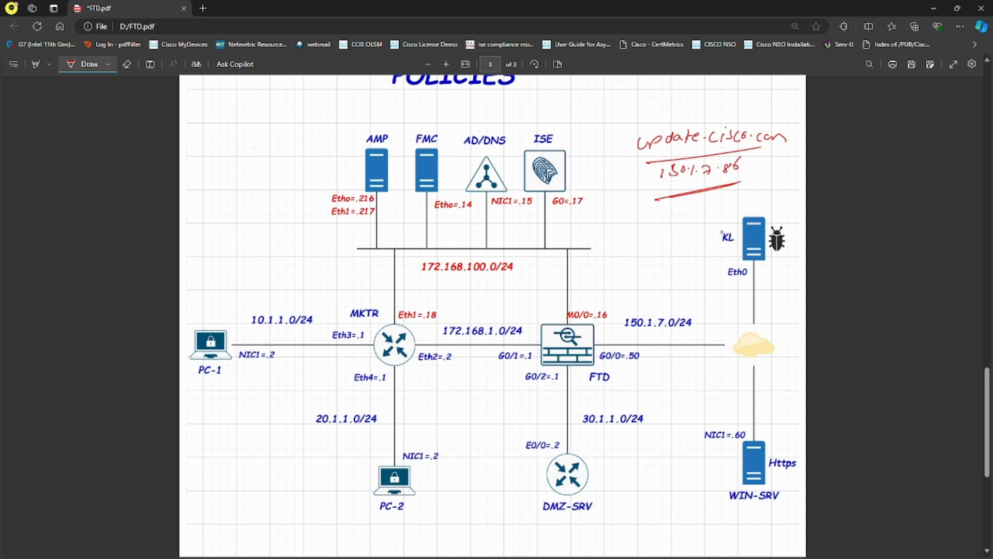
# Step: Handwrite "update.exe" below the 150.1.7.86 note and underline it
pyautogui.moveTo(681, 204); pyautogui.dragTo(720, 203)
pyautogui.moveTo(632, 212); pyautogui.dragTo(672, 203)
pyautogui.moveTo(628, 235)
pyautogui.mouseDown()
pyautogui.moveTo(729, 214)
pyautogui.moveTo(710, 222)
pyautogui.mouseUp()
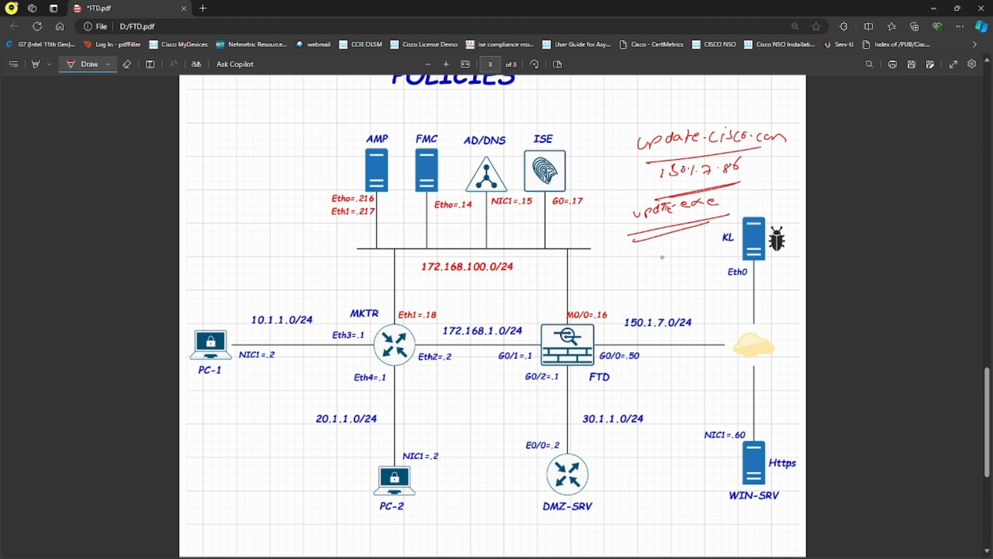
# Step: Handwrite an underlined note beneath "update.exe" and draw an arrow from it to KL's Eth0 label
pyautogui.moveTo(654, 243)
pyautogui.mouseDown()
pyautogui.moveTo(658, 252)
pyautogui.moveTo(713, 245)
pyautogui.mouseUp()
pyautogui.moveTo(641, 264); pyautogui.dragTo(712, 250)
pyautogui.moveTo(659, 265)
pyautogui.mouseDown()
pyautogui.moveTo(711, 249)
pyautogui.moveTo(682, 280)
pyautogui.moveTo(729, 270)
pyautogui.mouseUp()
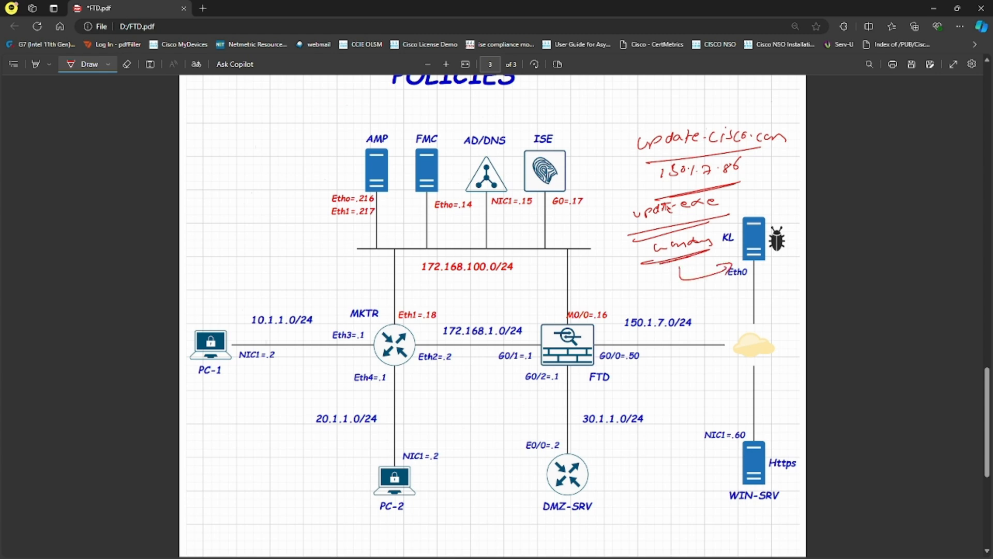
# Step: Draw a box around "update.exe" and handwrite "File & malware" beside the AMP server
pyautogui.moveTo(630, 209)
pyautogui.mouseDown()
pyautogui.moveTo(623, 234)
pyautogui.moveTo(726, 214)
pyautogui.moveTo(630, 205)
pyautogui.mouseUp()
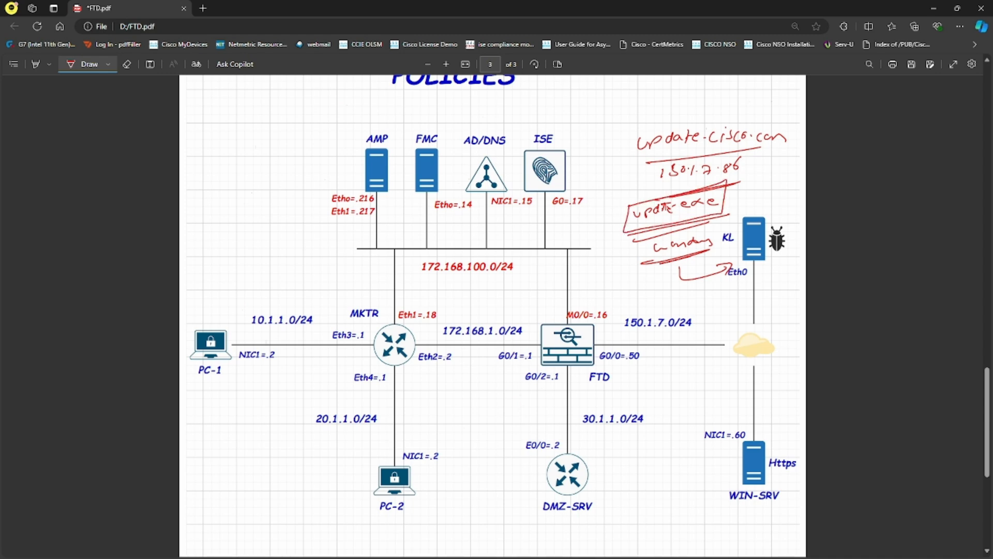
pyautogui.moveTo(237, 147); pyautogui.dragTo(345, 141)
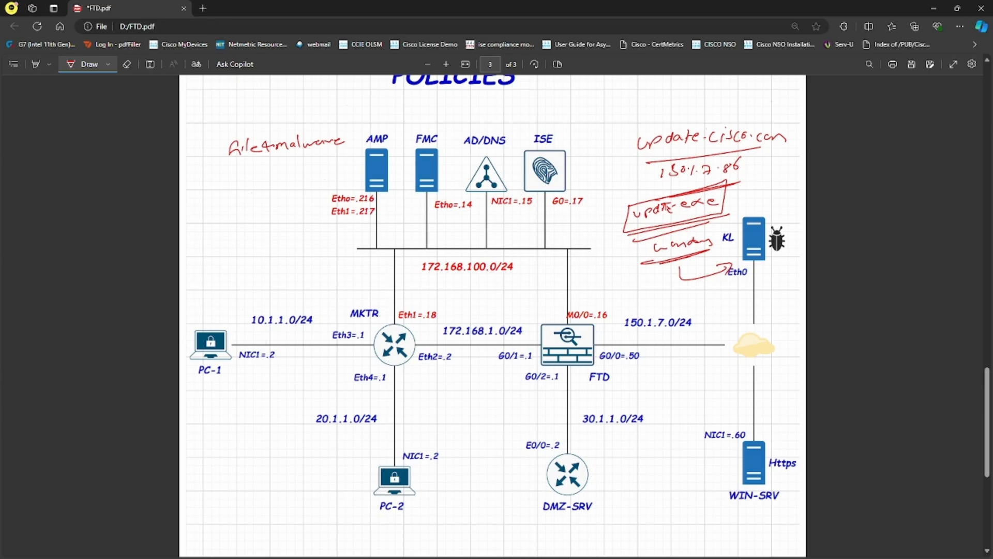
# Step: Switch to Firepower Management Center and create a new file policy named FILE
pyautogui.hotkey('alt', 'Tab')
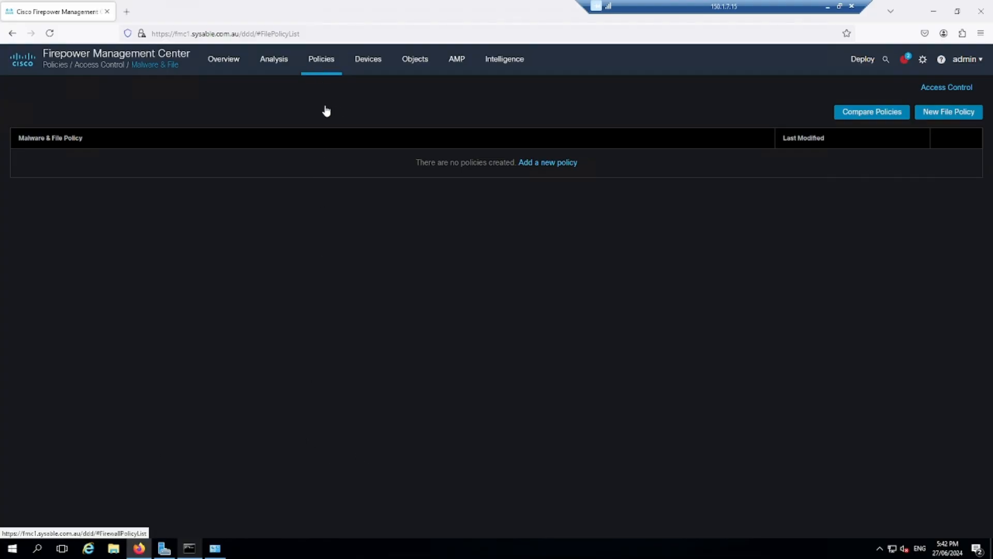
pyautogui.click(947, 114)
pyautogui.write('FILE')
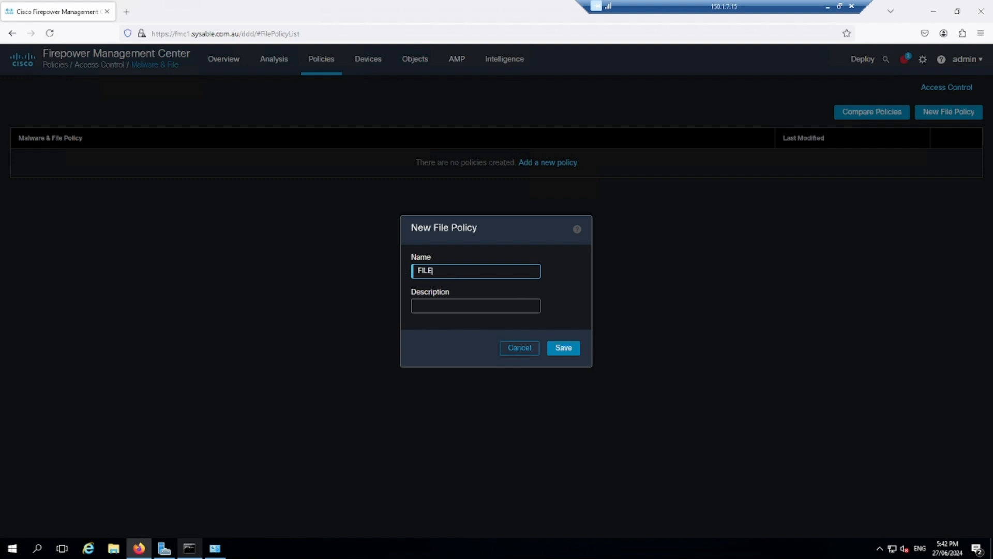
pyautogui.click(561, 347)
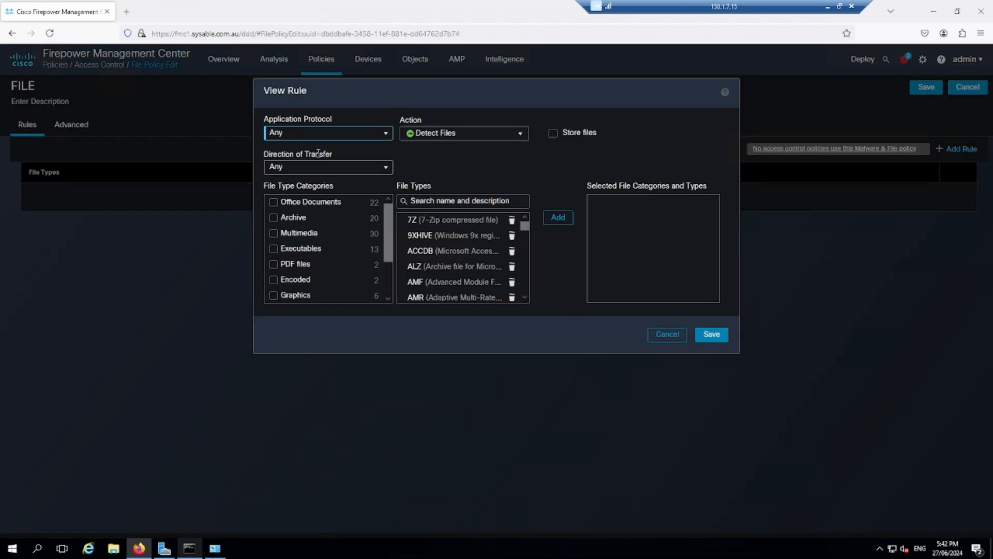
# Step: In a new file rule, keep application protocol and transfer direction at Any and set the action to Block Files
pyautogui.click(366, 138)
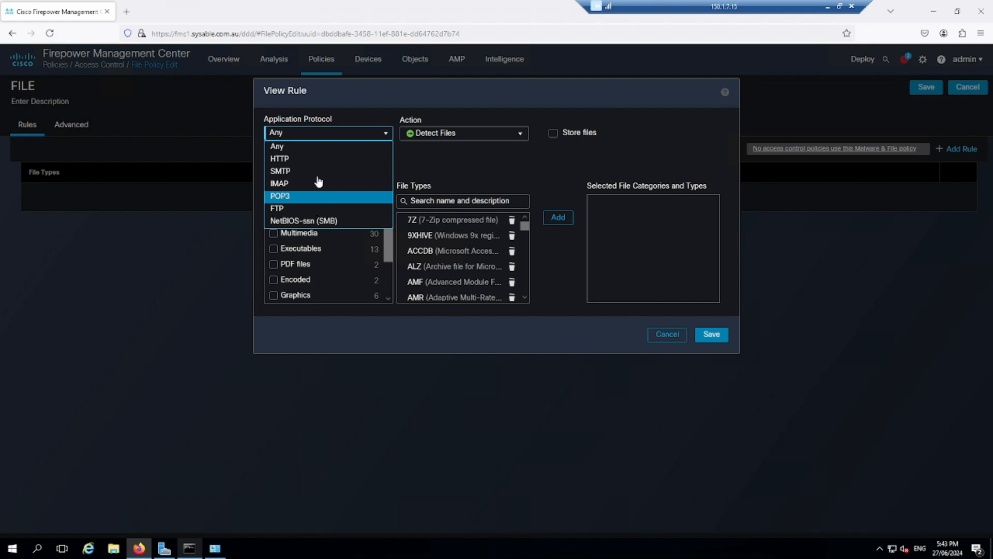
pyautogui.click(310, 148)
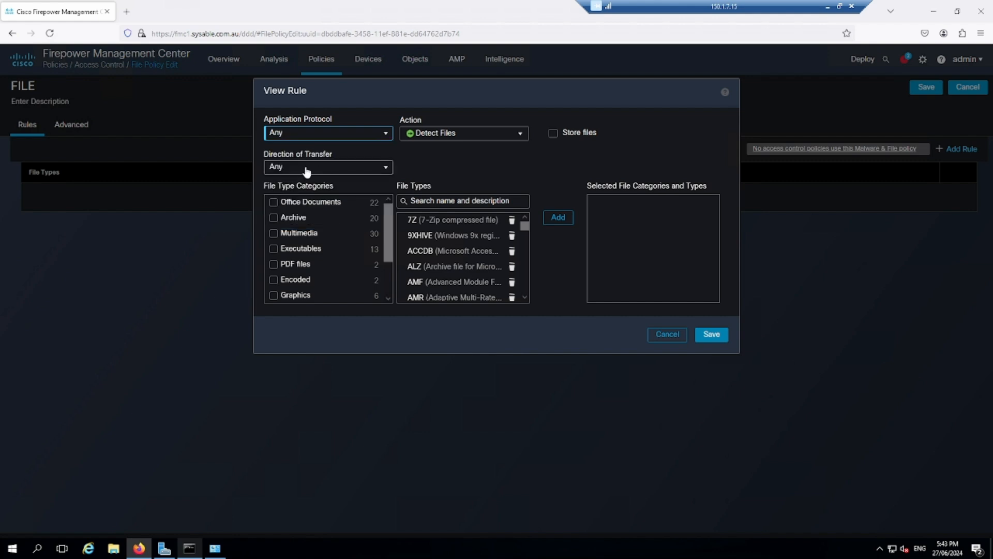
pyautogui.click(318, 168)
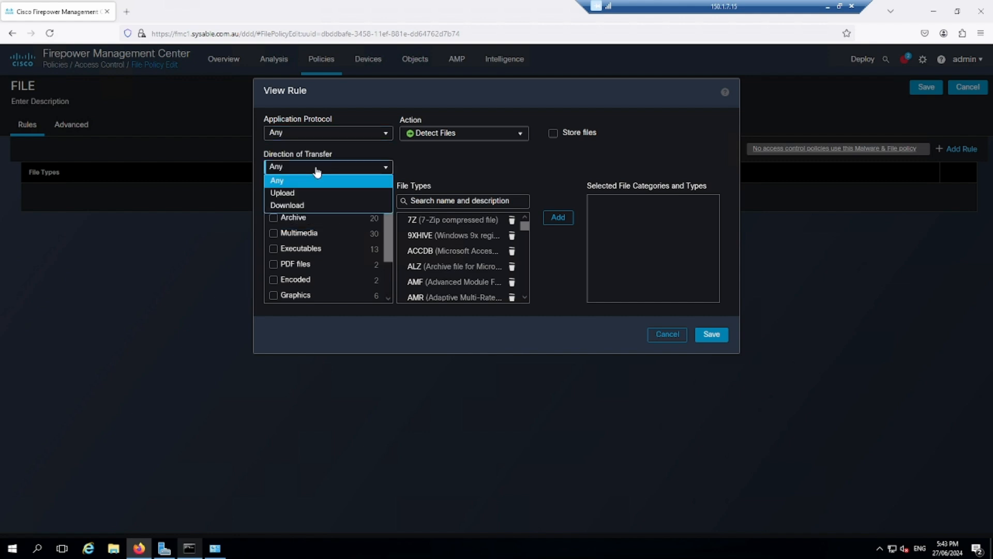
pyautogui.click(314, 181)
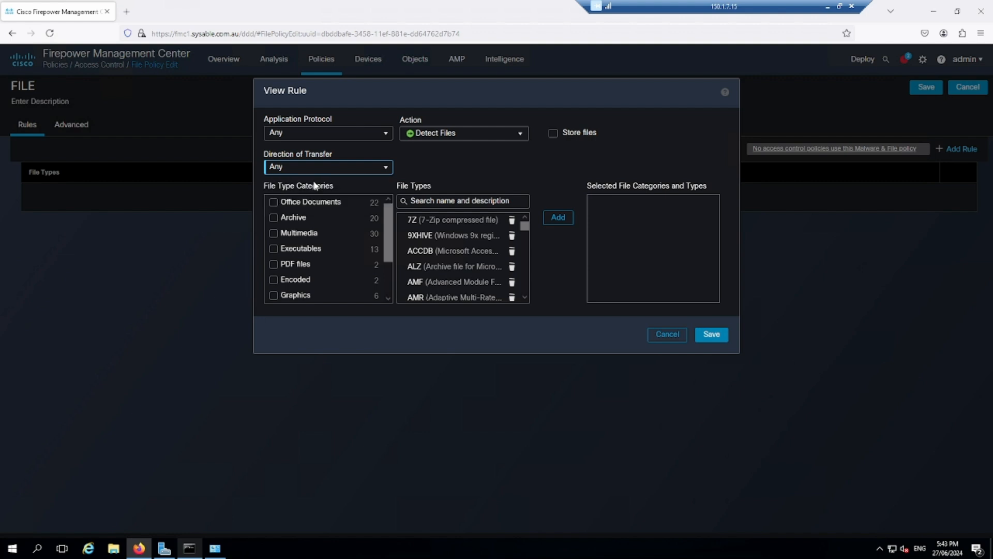
pyautogui.click(481, 133)
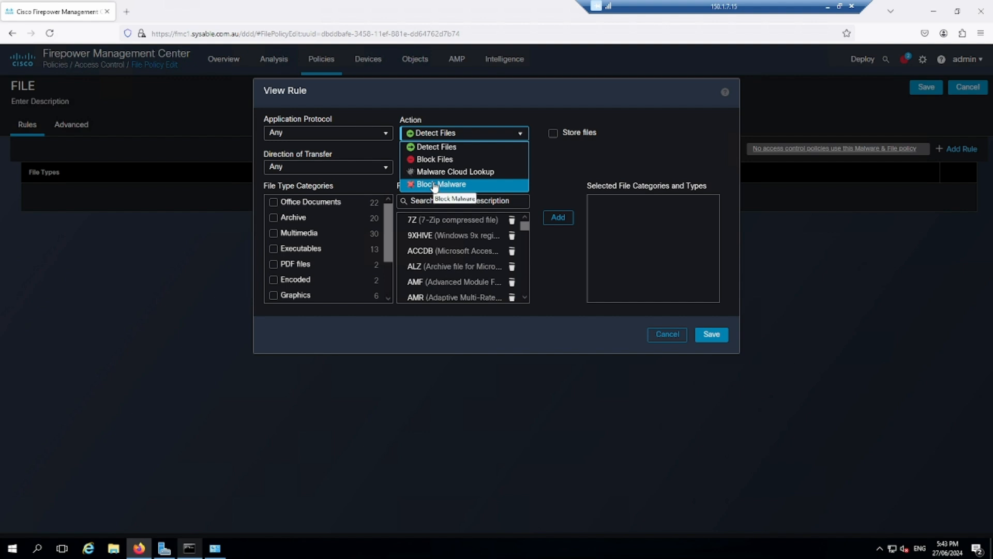
pyautogui.click(450, 160)
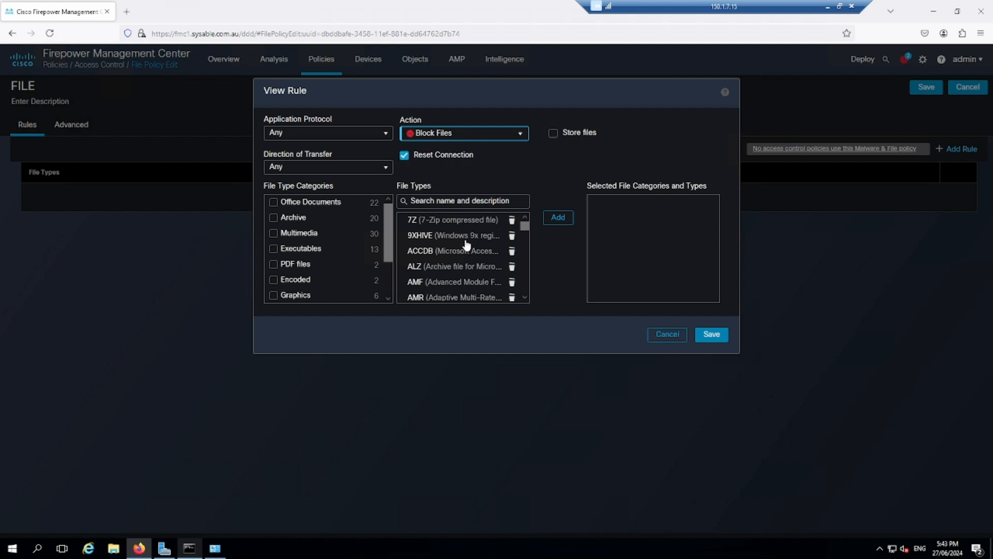
# Step: Add all file types of the Executables category to the rule's selected file categories
pyautogui.click(294, 252)
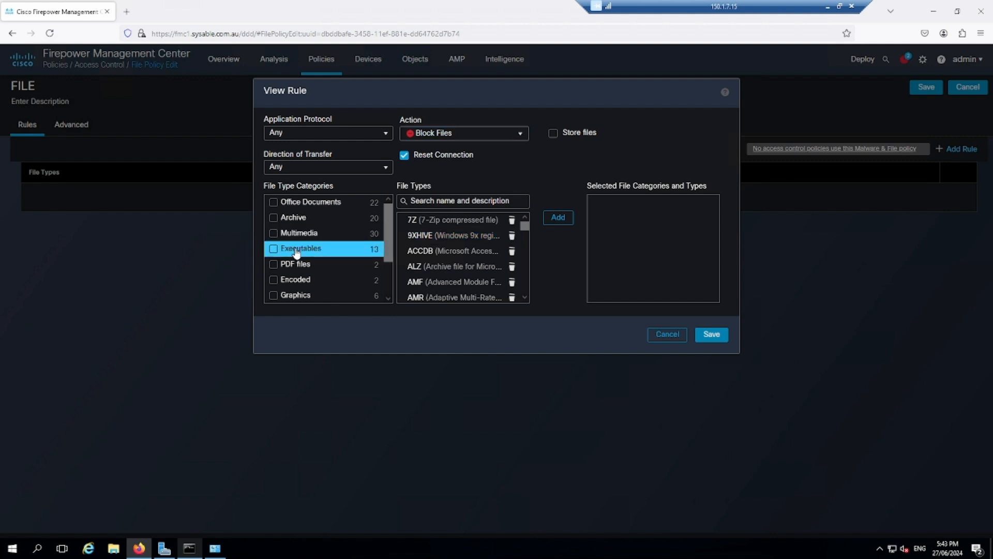
pyautogui.click(273, 250)
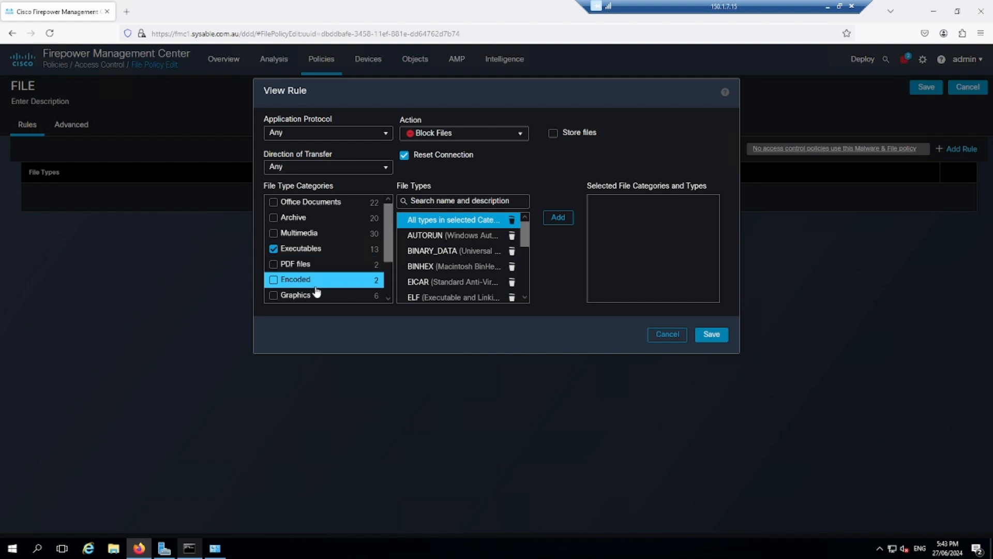
pyautogui.scroll(-2, 323, 232)
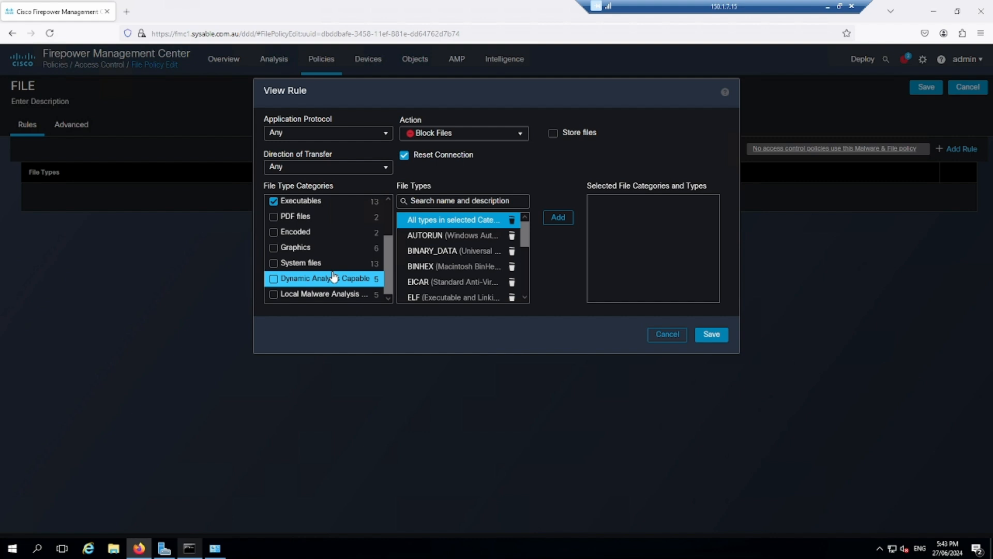
pyautogui.scroll(2, 333, 278)
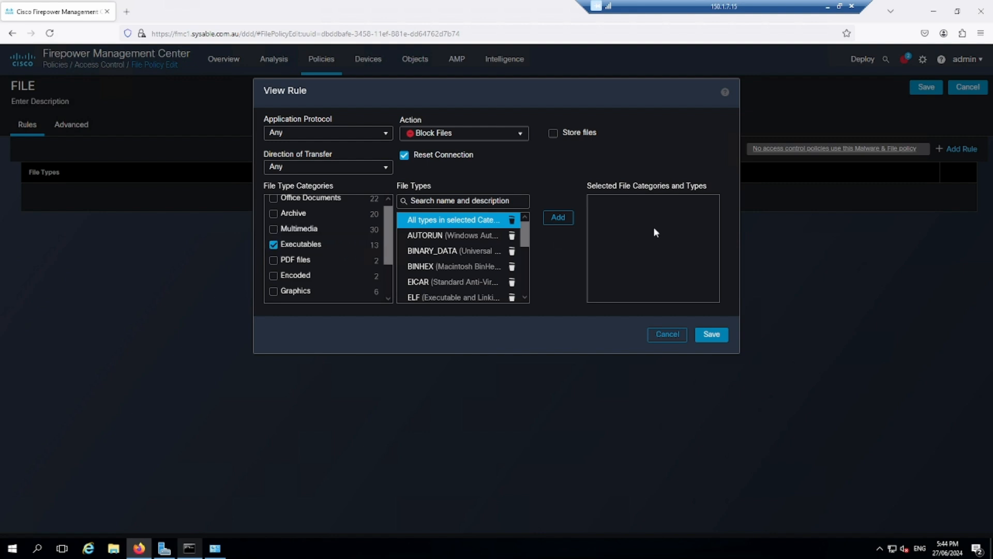
pyautogui.click(558, 217)
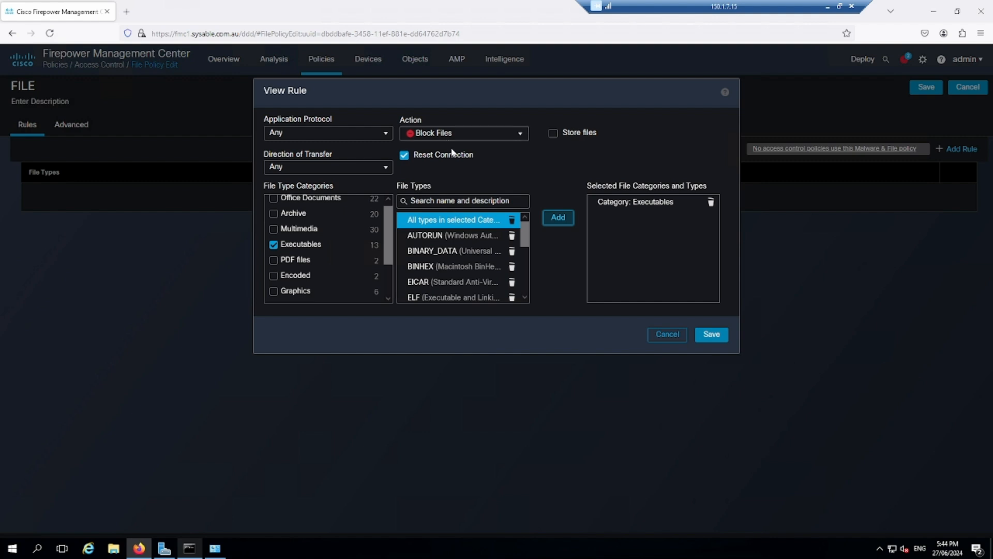
# Step: Save the rule with Reset Connection kept enabled, and save the FILE policy
pyautogui.moveTo(483, 156); pyautogui.dragTo(415, 156)
pyautogui.click(476, 169)
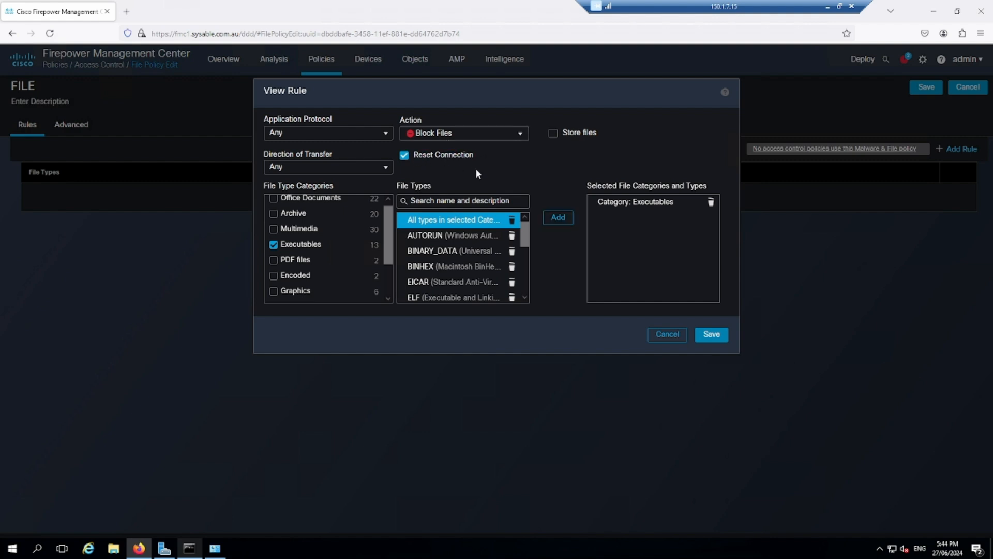
pyautogui.click(712, 336)
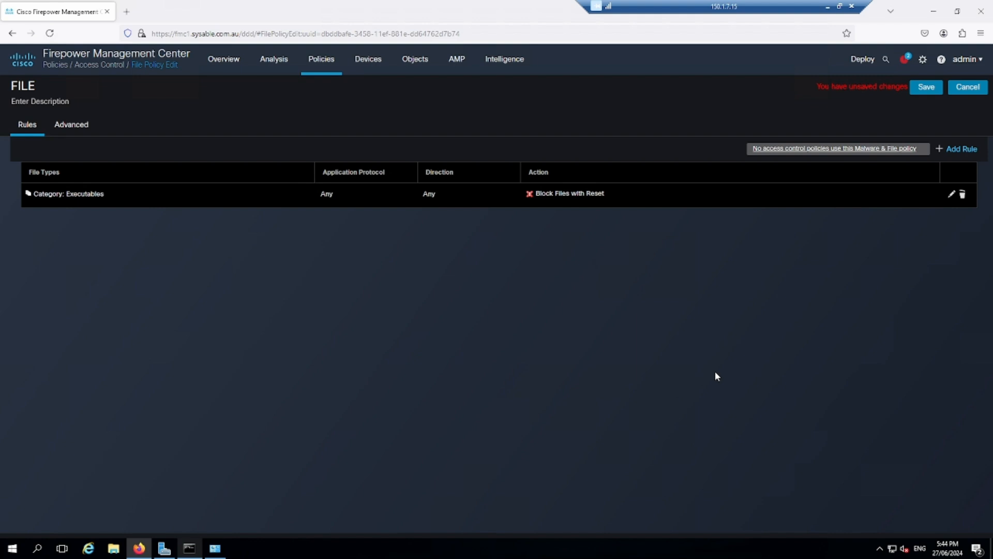
pyautogui.click(925, 88)
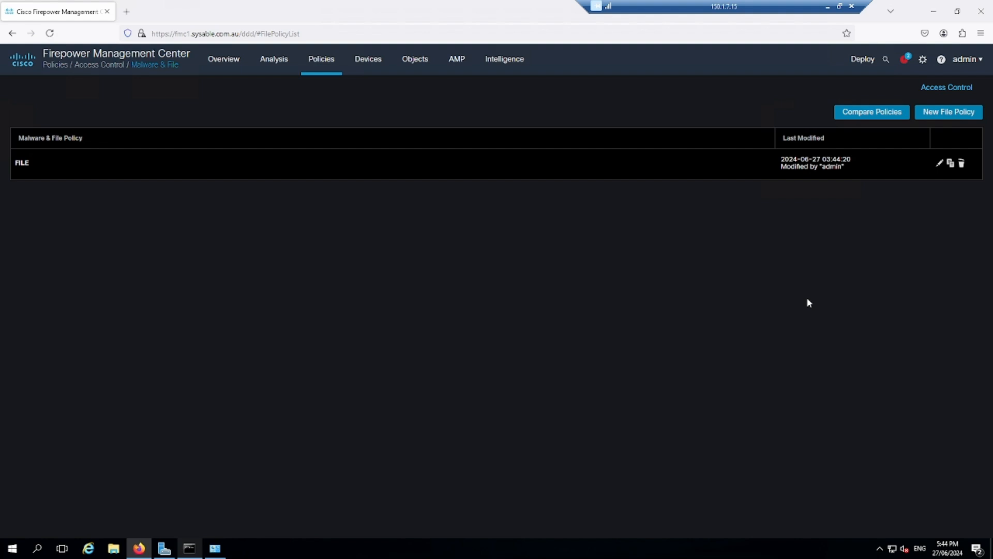
# Step: Open the FTD_POL access control policy for editing
pyautogui.moveTo(313, 61)
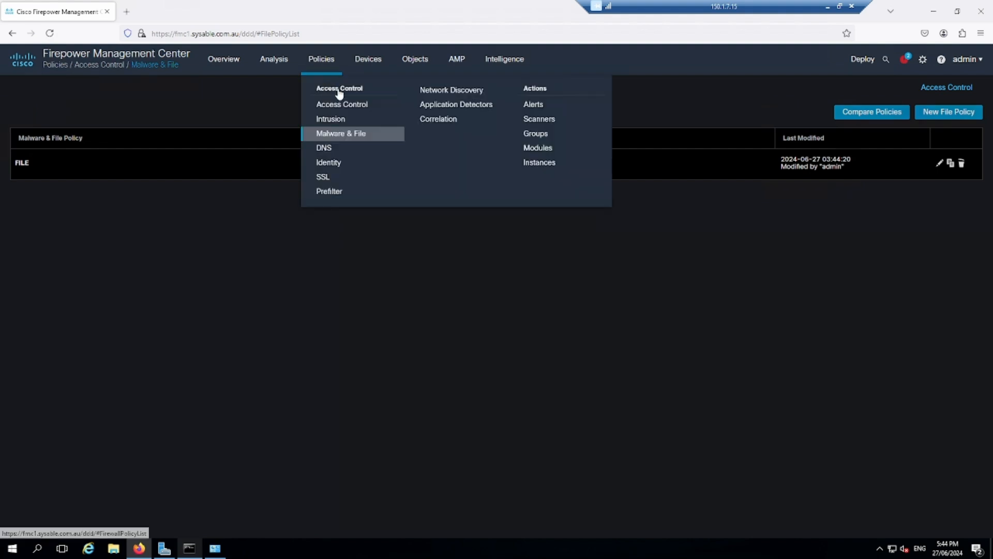
pyautogui.click(358, 104)
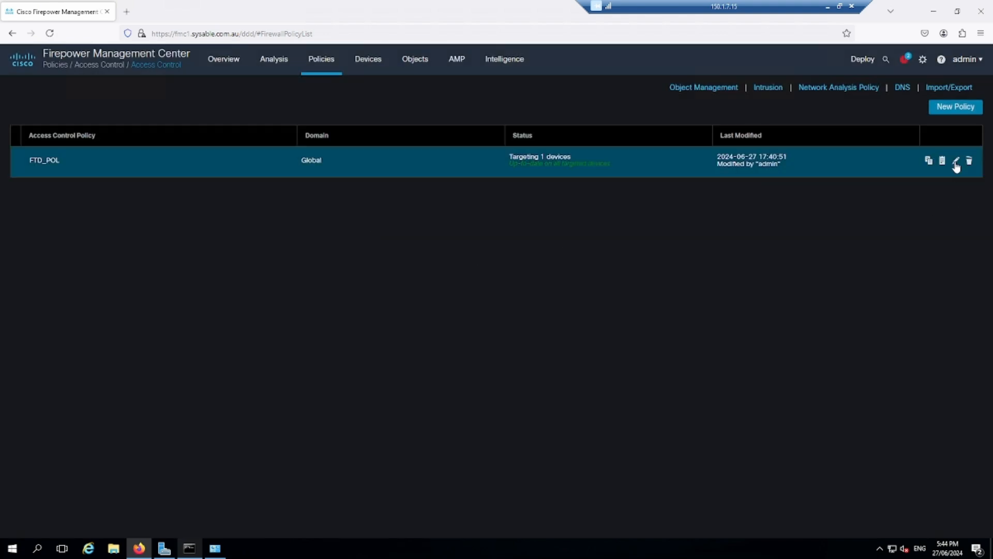
pyautogui.click(955, 161)
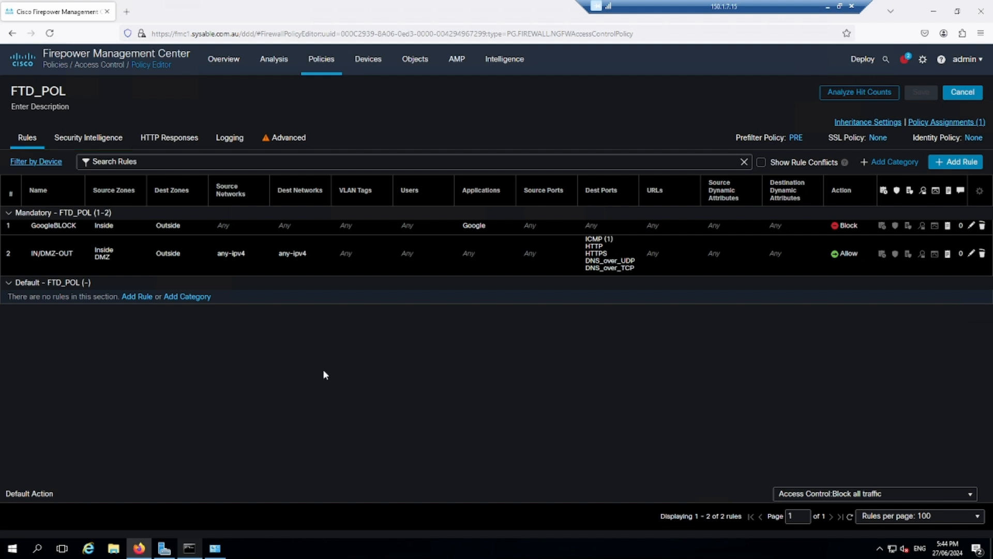
# Step: Assign the FILE file policy to the IN/DMZ-OUT rule's inspection settings and save FTD_POL
pyautogui.click(265, 268)
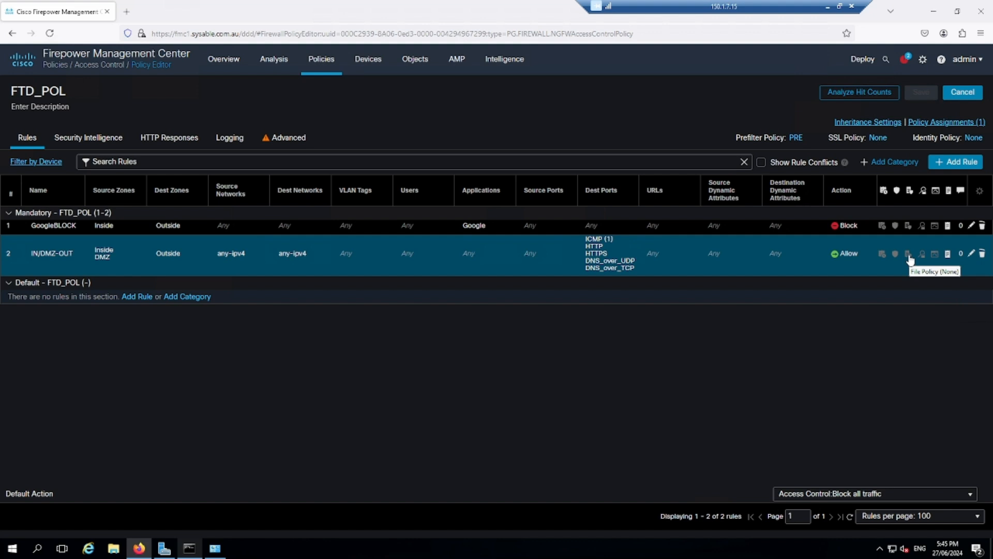
pyautogui.click(971, 254)
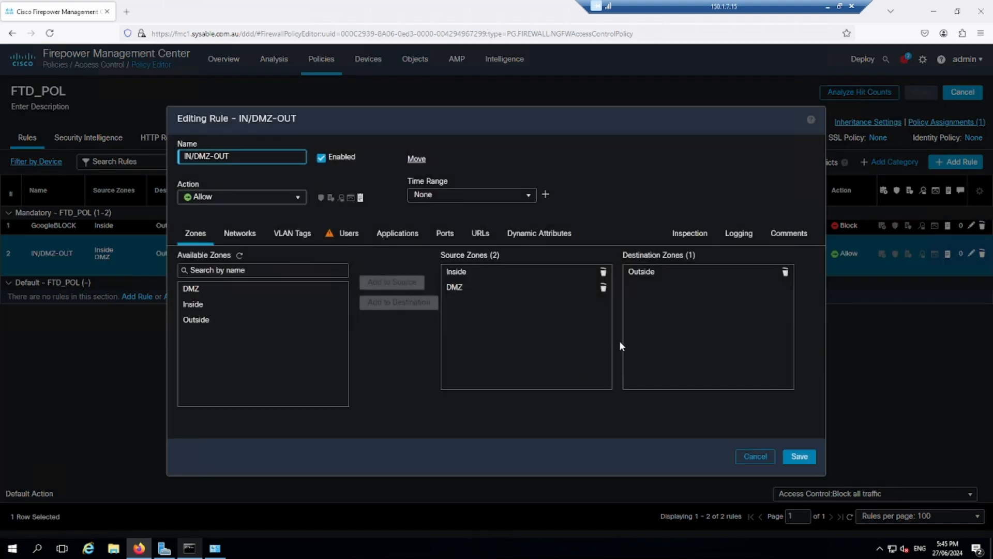
pyautogui.click(691, 235)
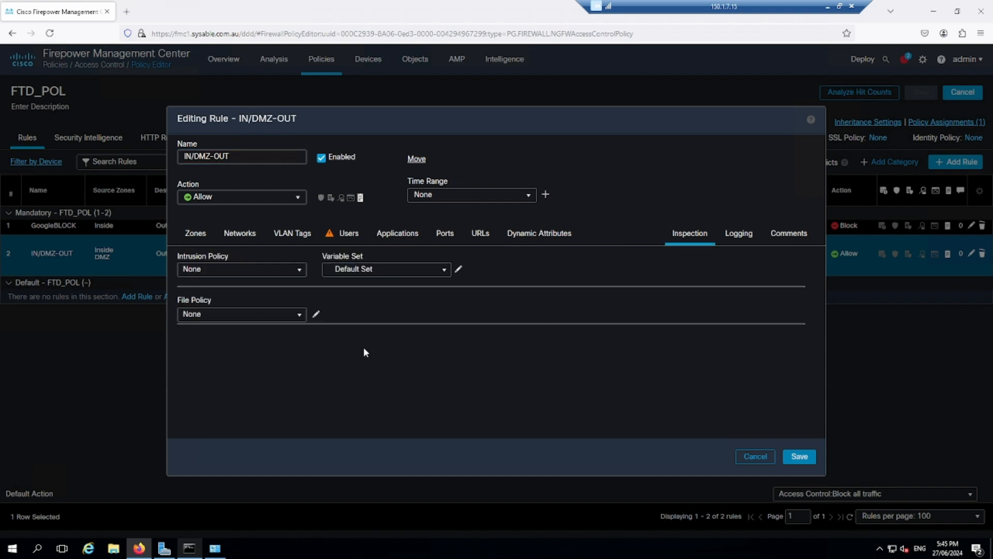
pyautogui.click(235, 323)
pyautogui.click(207, 339)
pyautogui.click(799, 457)
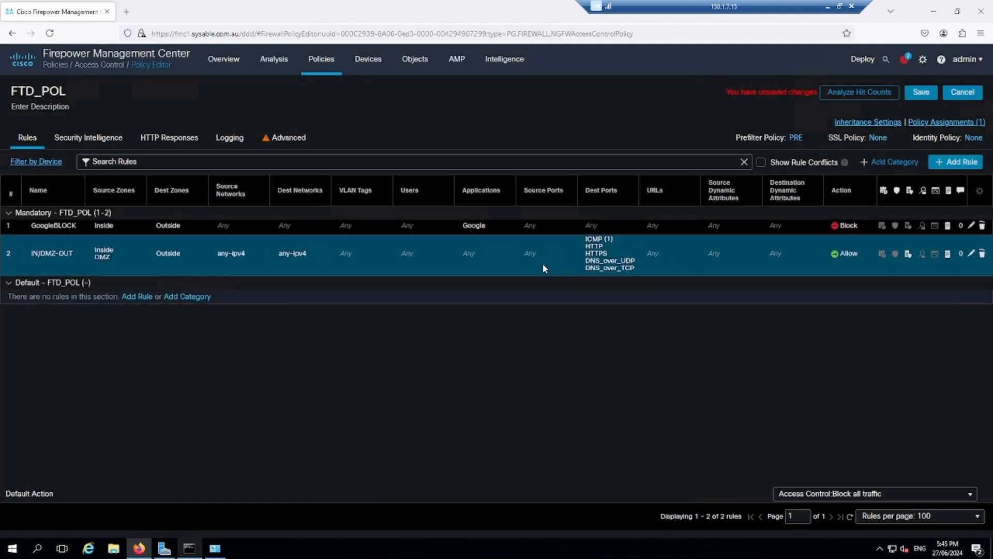
pyautogui.moveTo(591, 261)
pyautogui.click(921, 92)
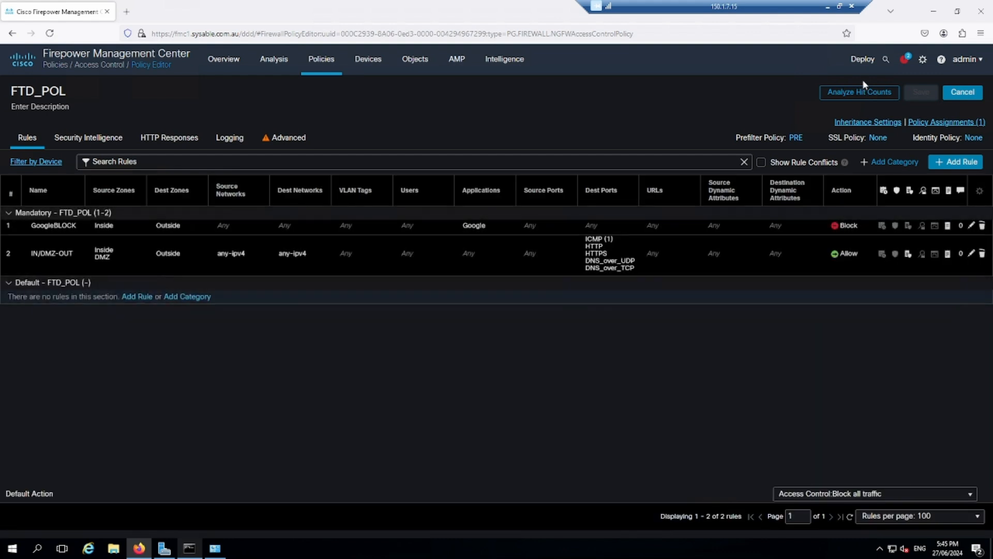
# Step: Open the deployment page listing devices with pending changes
pyautogui.moveTo(863, 61)
pyautogui.click(874, 89)
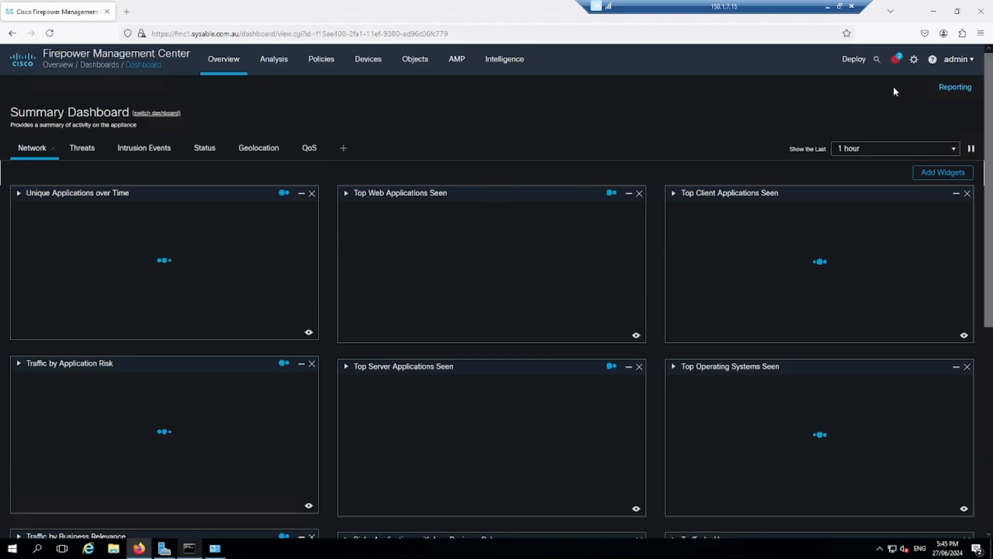
pyautogui.moveTo(855, 63)
pyautogui.click(874, 91)
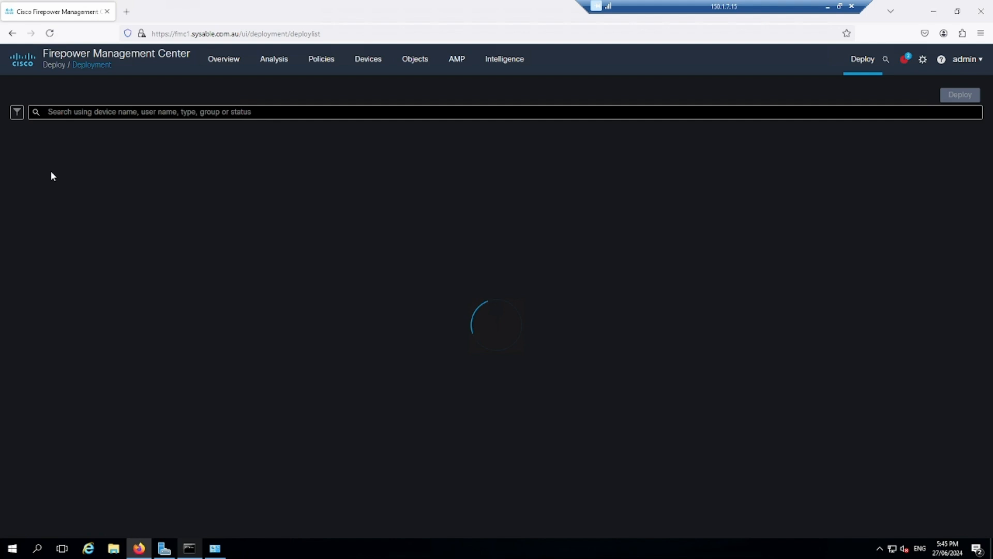
# Step: Select the FTD device with pending changes and deploy its configuration without deployment notes
pyautogui.click(38, 151)
pyautogui.click(23, 151)
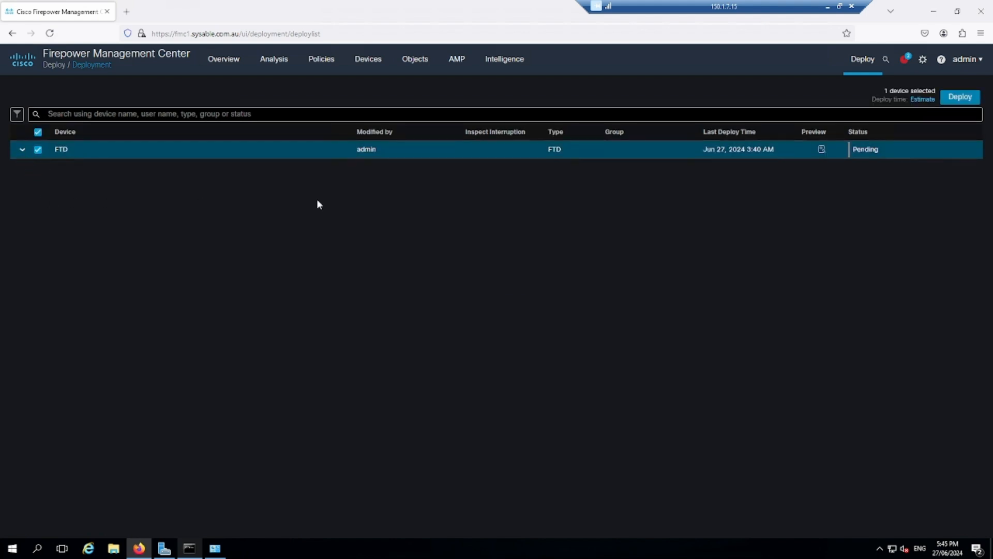
pyautogui.click(961, 98)
pyautogui.click(600, 362)
pyautogui.click(126, 11)
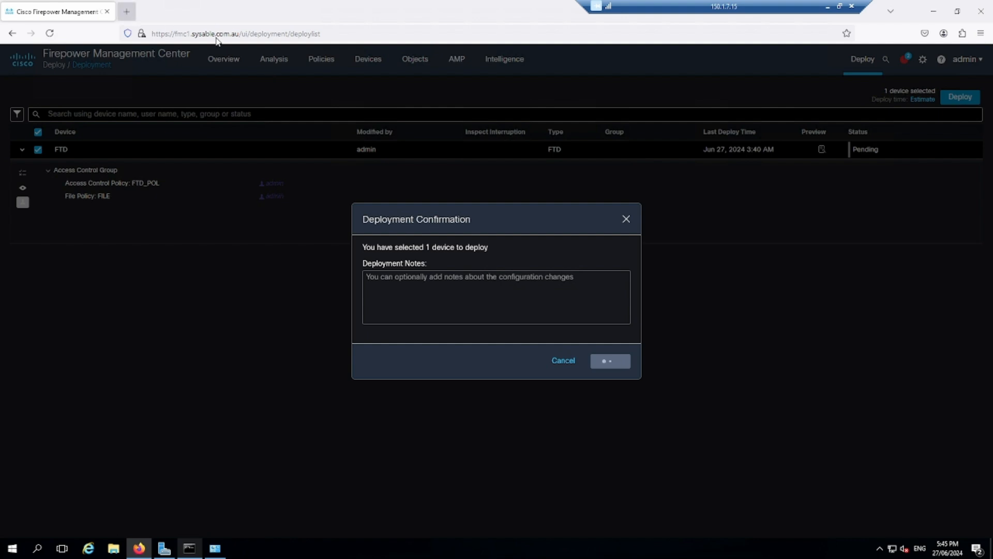
pyautogui.write('htt')
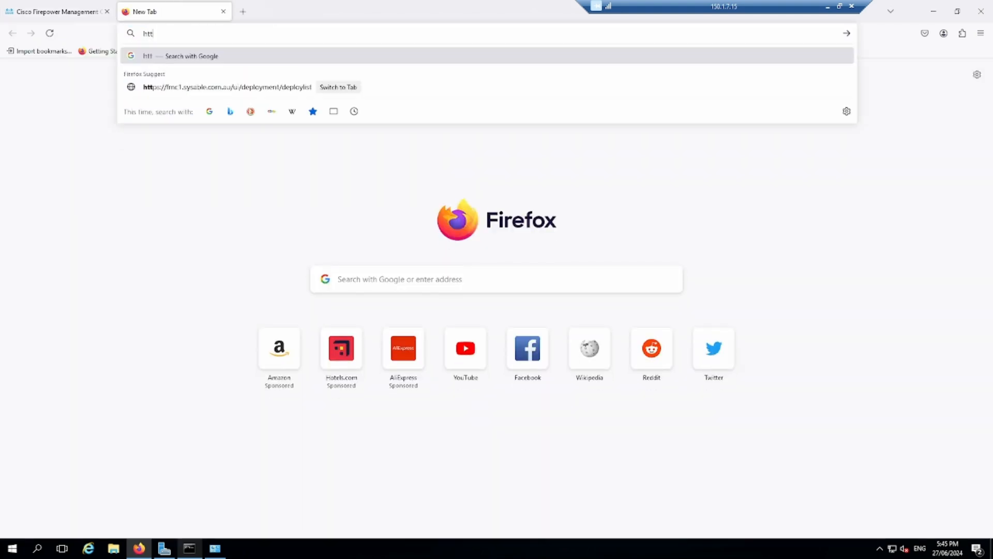
pyautogui.write('p://150.1')
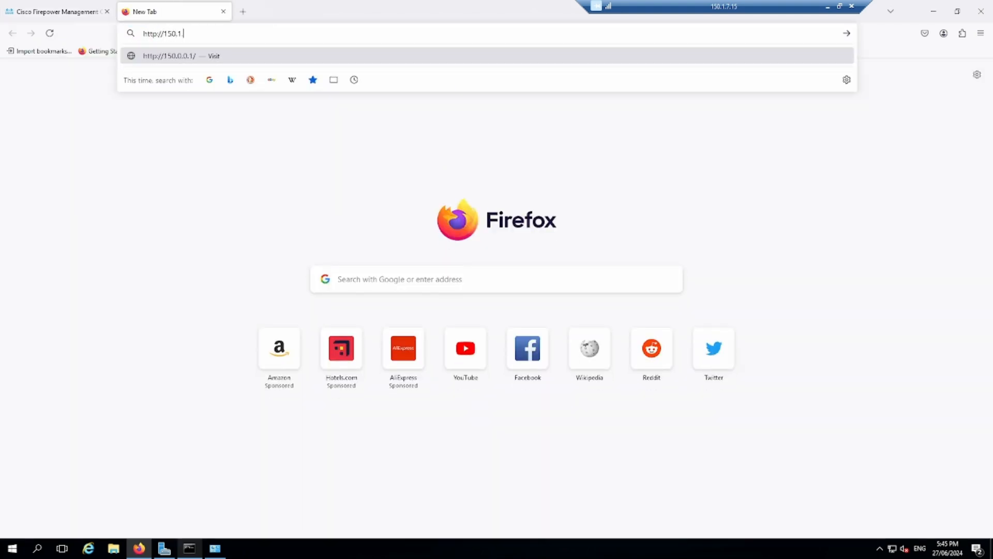
pyautogui.write('.7.86/update.exe')
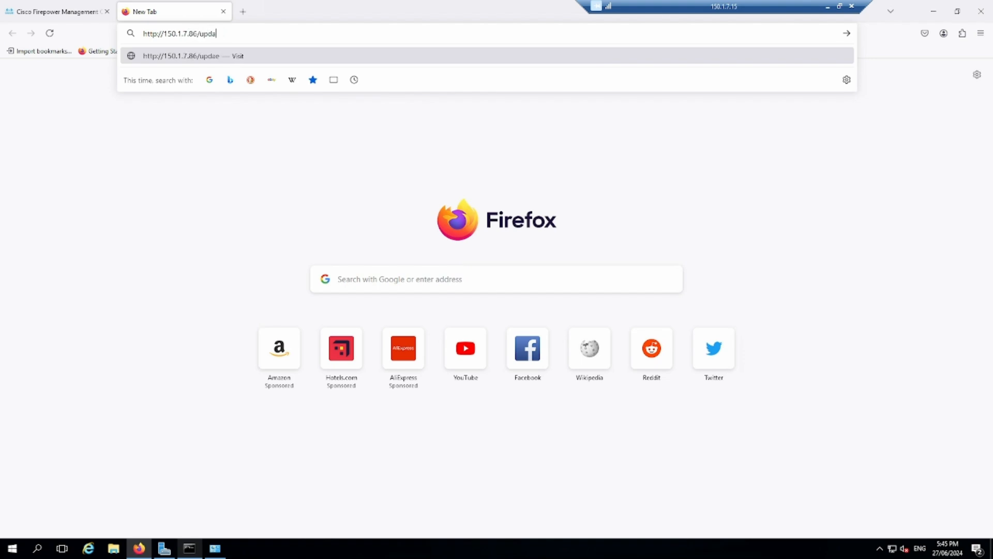
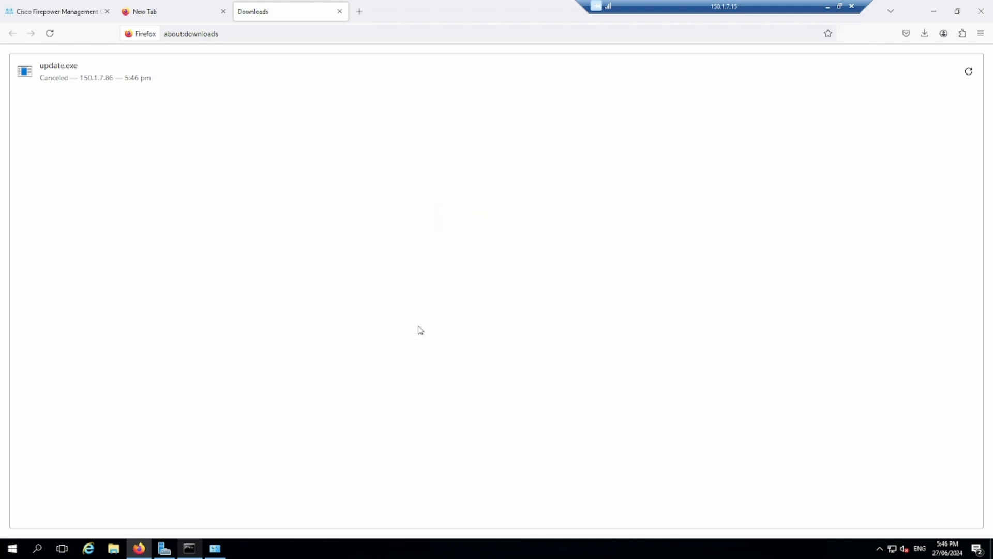
pyautogui.click(417, 329)
pyautogui.click(339, 11)
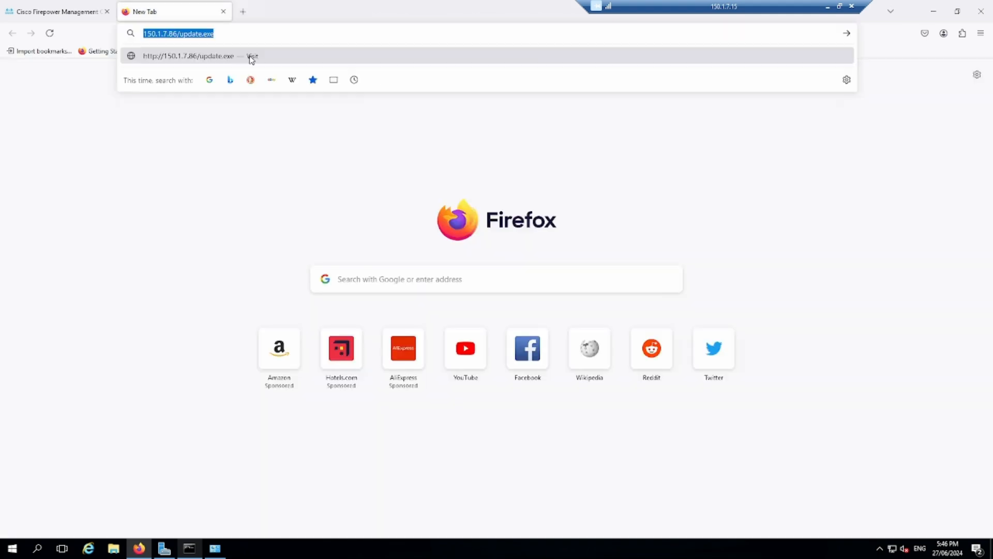
pyautogui.click(223, 11)
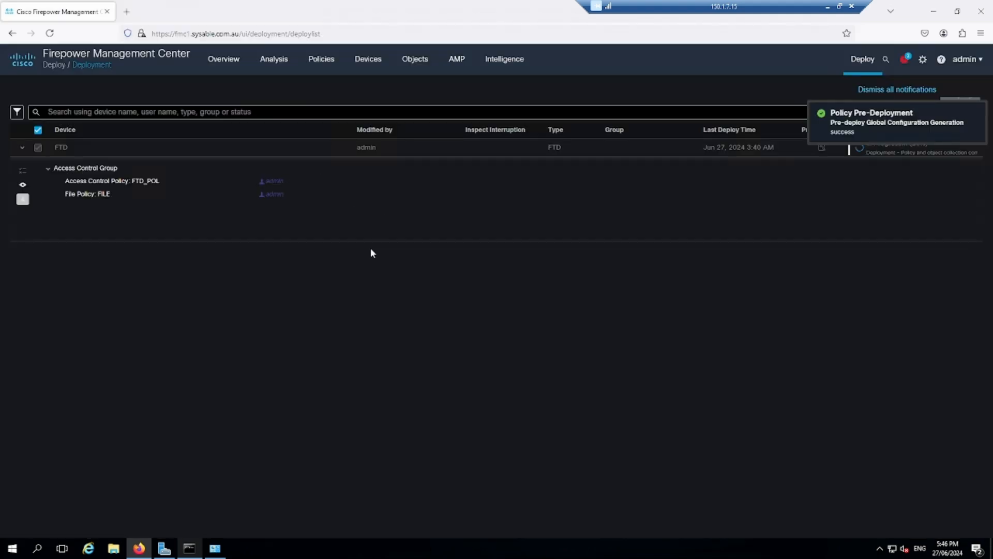
# Step: Dismiss the pre-deployment notification and display the FTD deployment's progress
pyautogui.click(912, 98)
pyautogui.click(904, 59)
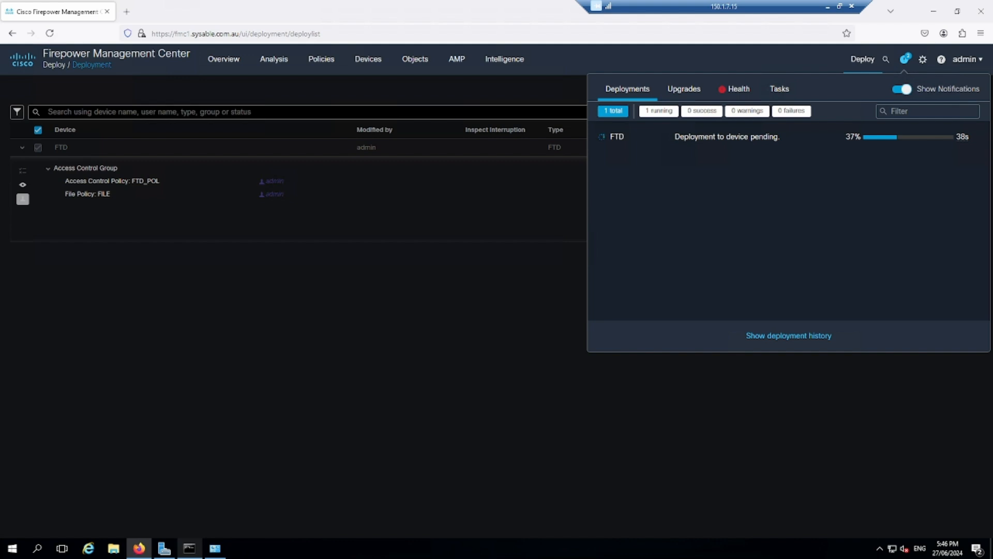
# Step: Switch to the PC1 virtual machine, close its DMZ-SRV page, and inspect the DNS servers with ipconfig /all
pyautogui.hotkey('alt', 'Tab')
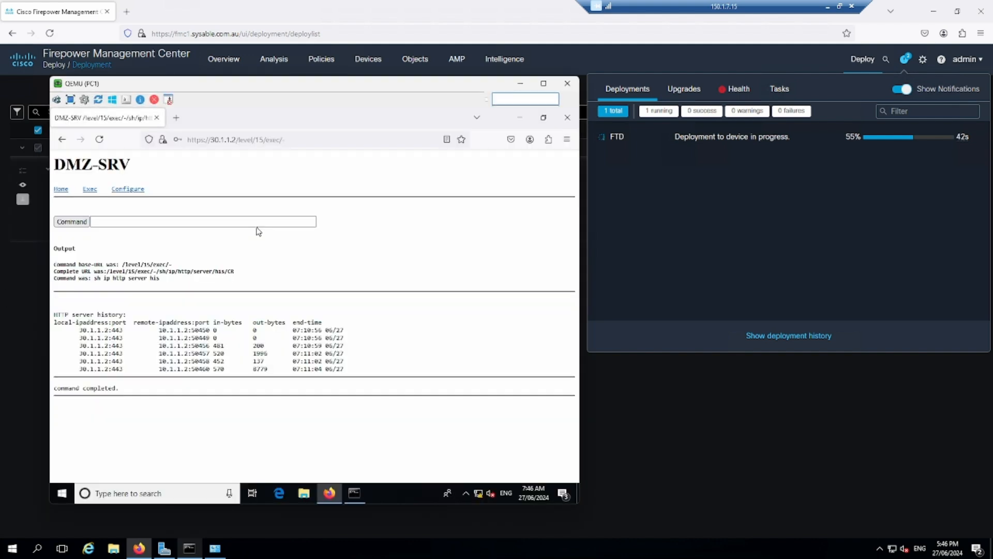
pyautogui.click(157, 118)
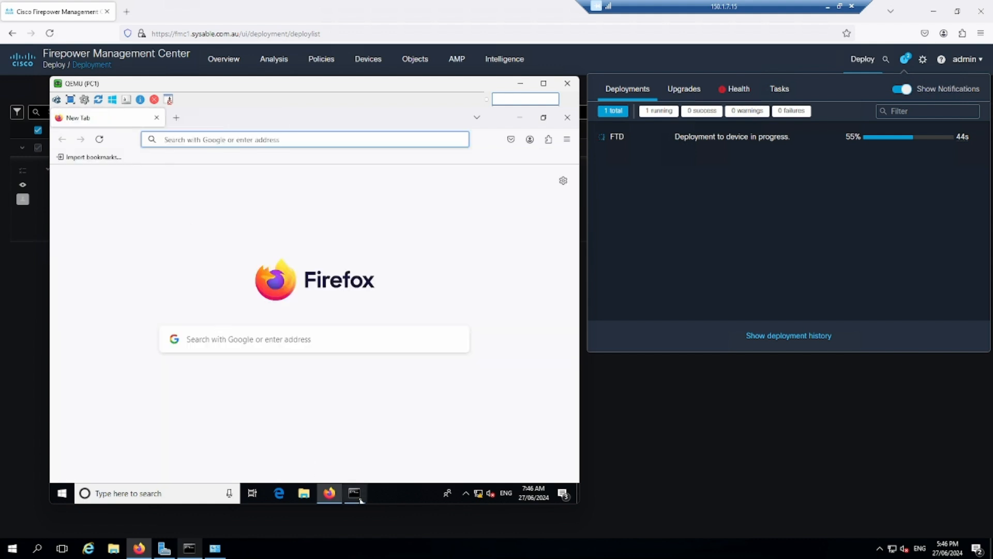
pyautogui.click(355, 493)
pyautogui.write('ipconfig')
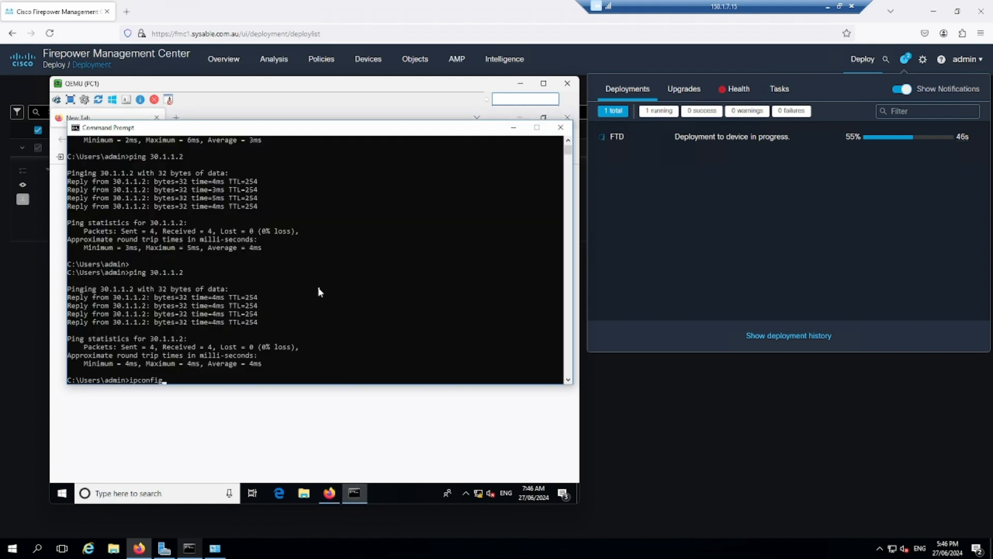
pyautogui.write(' /all')
pyautogui.press('Return')
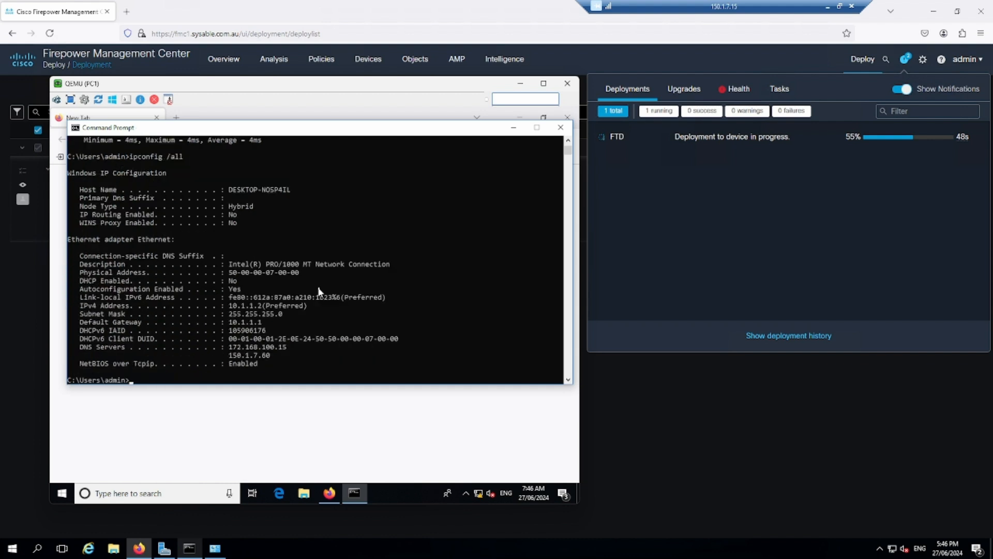
pyautogui.moveTo(274, 356); pyautogui.dragTo(229, 356)
pyautogui.click(271, 363)
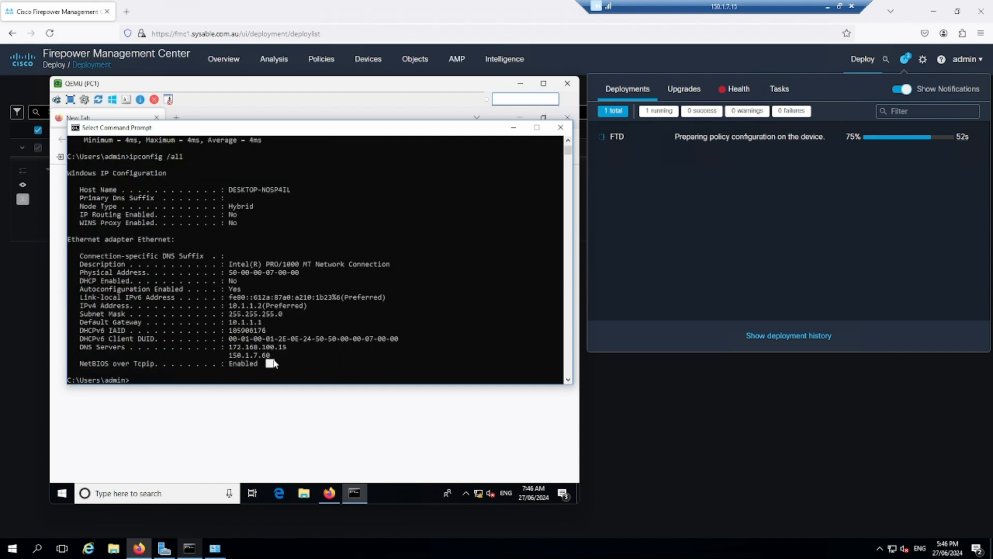
# Step: Ping update.cisco.com and sysable.com.au from the PC1 command prompt to test name resolution
pyautogui.write('pig')
pyautogui.press('BackSpace')
pyautogui.press('BackSpace')
pyautogui.write('ng update.cisco.com')
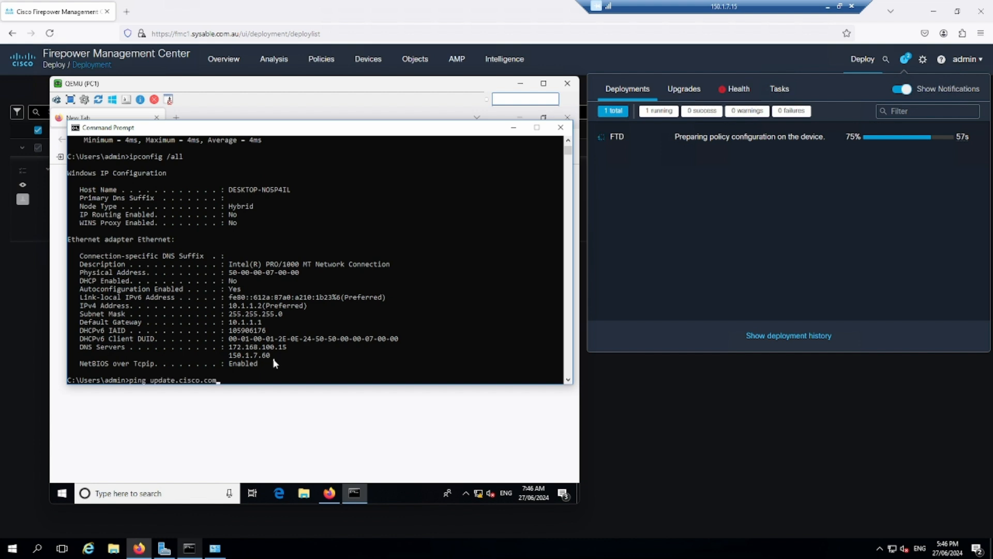
pyautogui.press('Return')
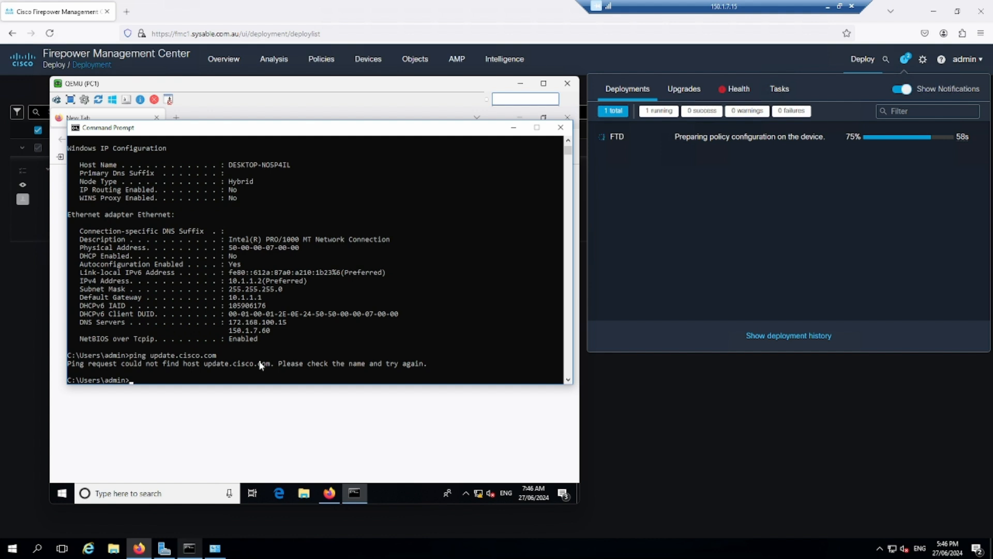
pyautogui.write('ping sysable.com.au')
pyautogui.press('Return')
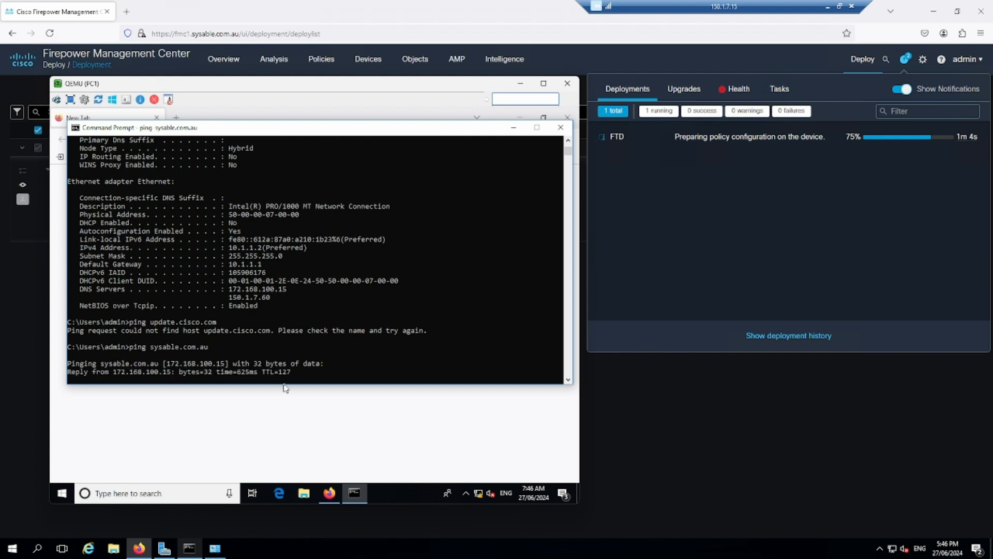
# Step: Stop the running ping and open PC1's Network Connections with ncpa.cpl
pyautogui.hotkey('ctrl', 'c')
pyautogui.press('Return')
pyautogui.write('ncpa.cpl')
pyautogui.press('Return')
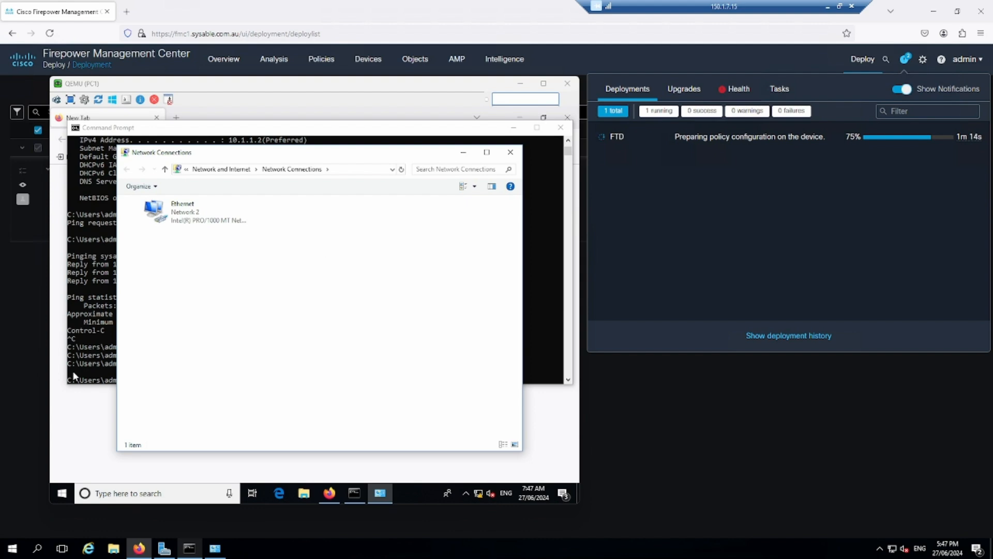
# Step: On the SRV virtual machine, examine the srv and update host records in the cisco.com DNS zone, and minimize its window
pyautogui.moveTo(473, 557); pyautogui.dragTo(441, 118)
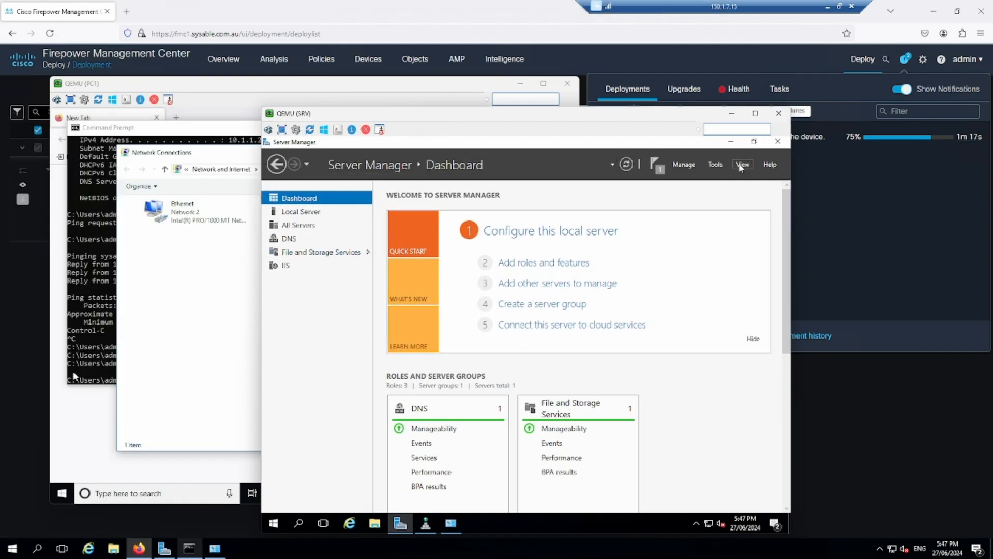
pyautogui.click(716, 165)
pyautogui.click(669, 229)
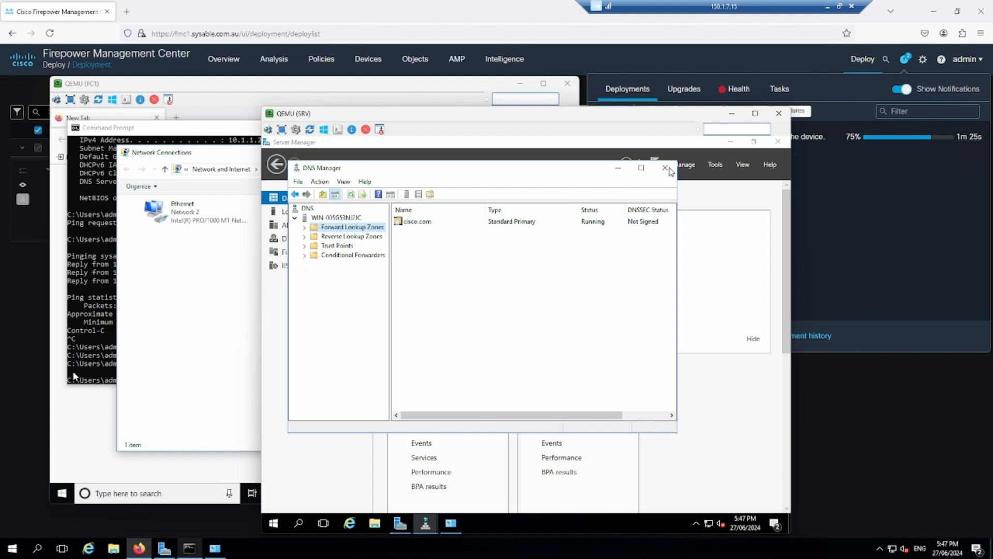
pyautogui.click(665, 168)
pyautogui.click(432, 520)
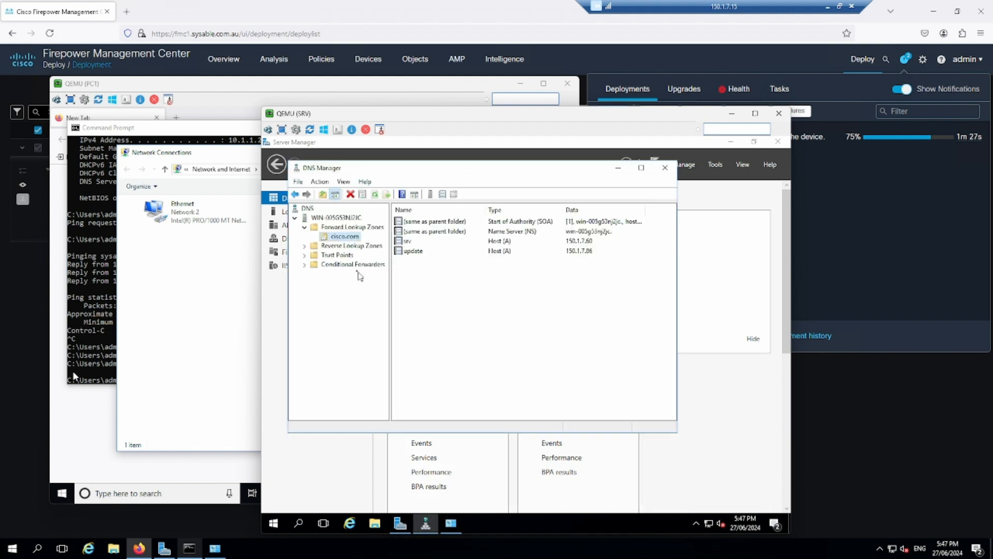
pyautogui.click(417, 252)
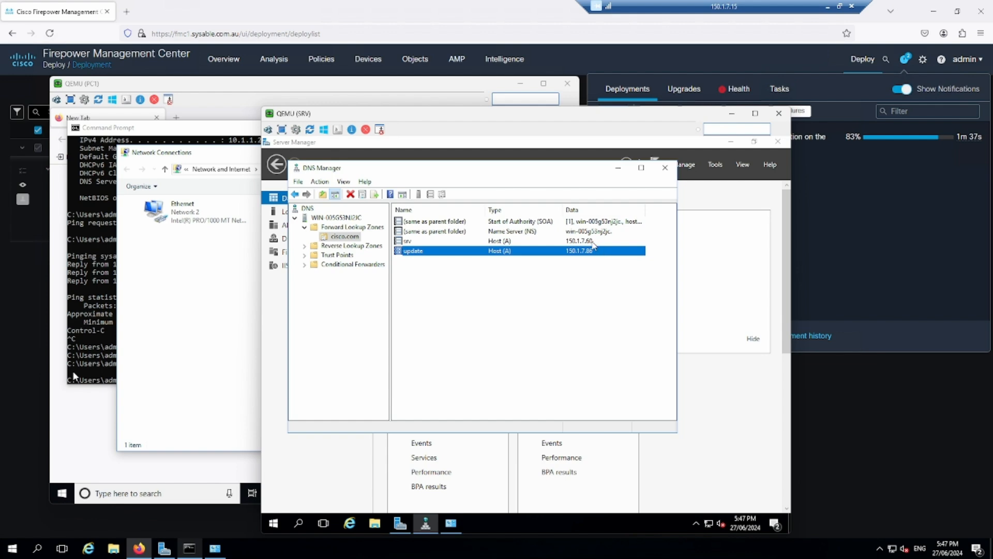
pyautogui.click(592, 242)
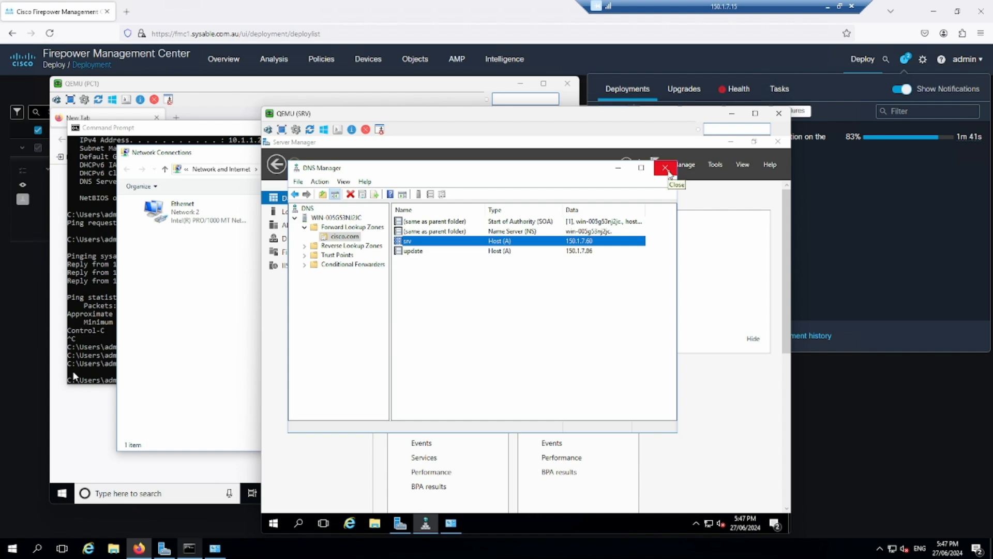
pyautogui.click(666, 168)
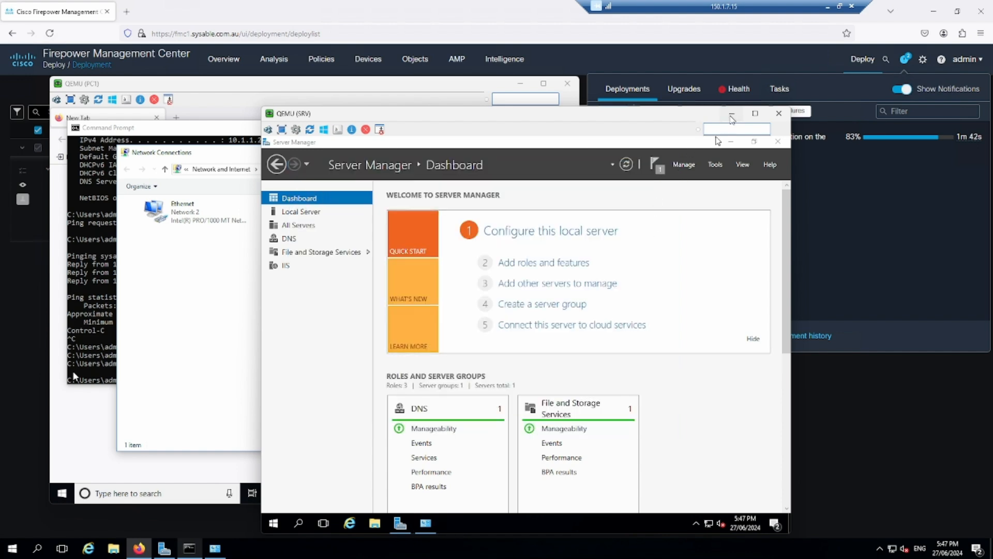
pyautogui.click(732, 119)
# Step: Disable and re-enable PC1's Ethernet adapter
pyautogui.rightClick(201, 220)
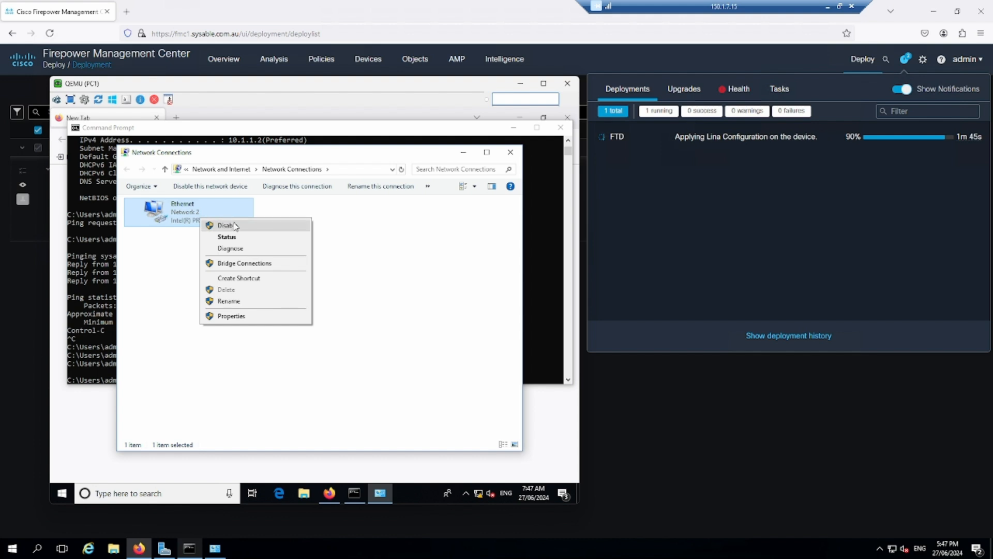
pyautogui.click(235, 226)
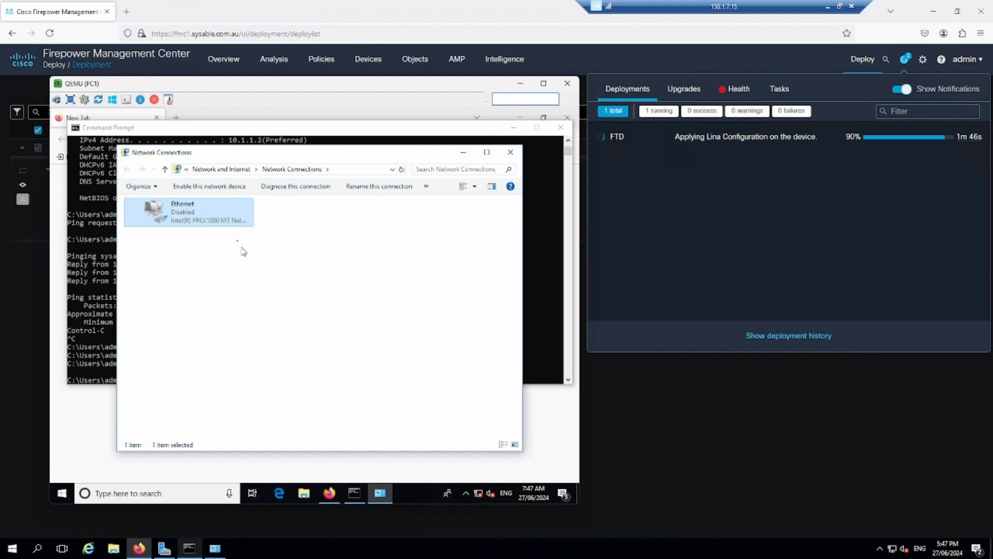
pyautogui.rightClick(198, 216)
pyautogui.click(225, 227)
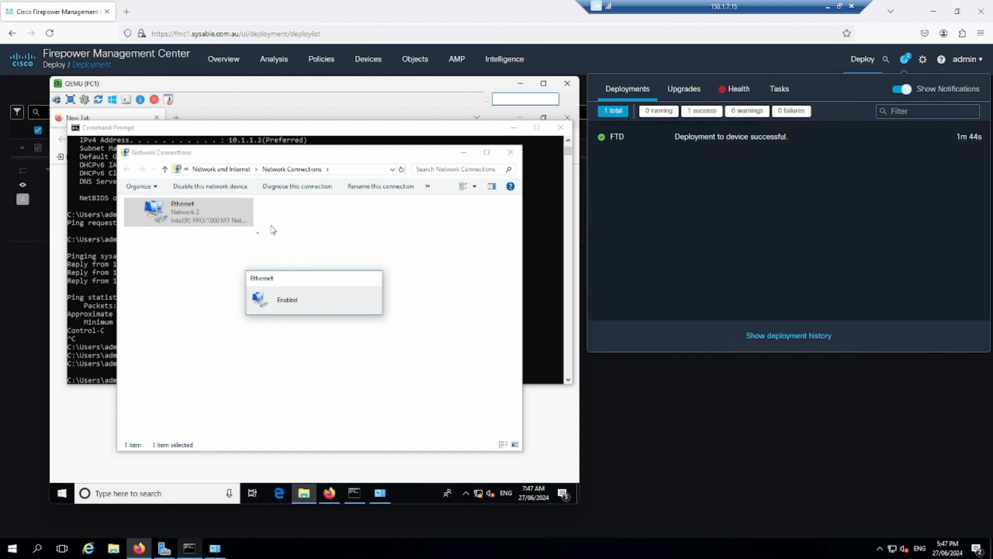
# Step: Flush PC1's DNS resolver cache with ipconfig /flushdns
pyautogui.click(85, 327)
pyautogui.write('i')
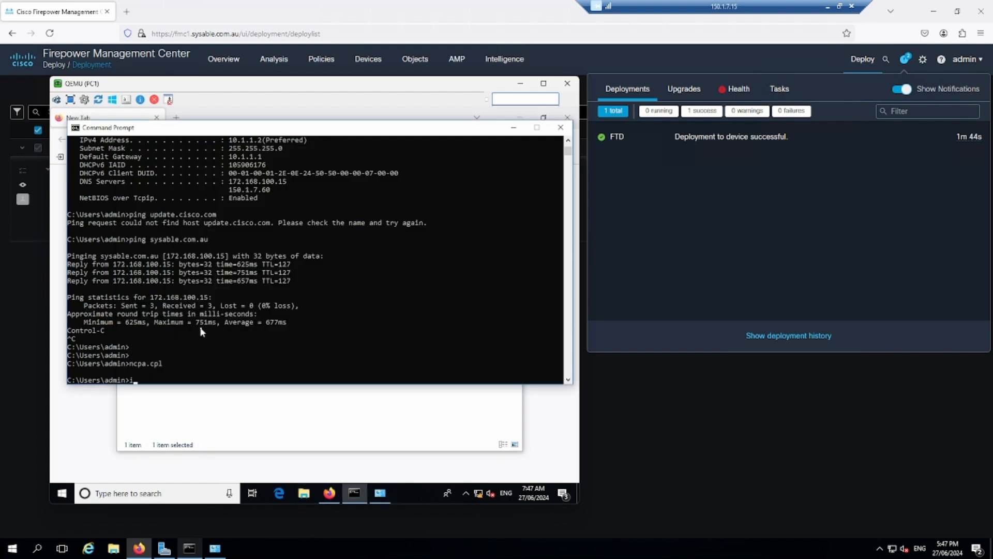
pyautogui.write('pconfig /flushdns')
pyautogui.press('Return')
# Step: Ping srv.cisco.com from PC1 to check its name resolution, and stop the ping
pyautogui.write('ping ')
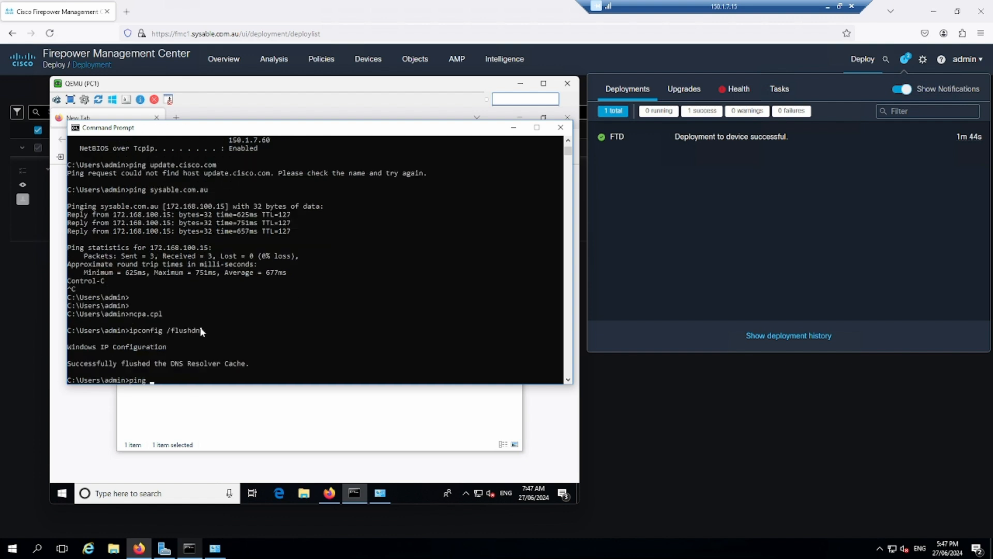
pyautogui.write('srv.cisco.com')
pyautogui.press('Return')
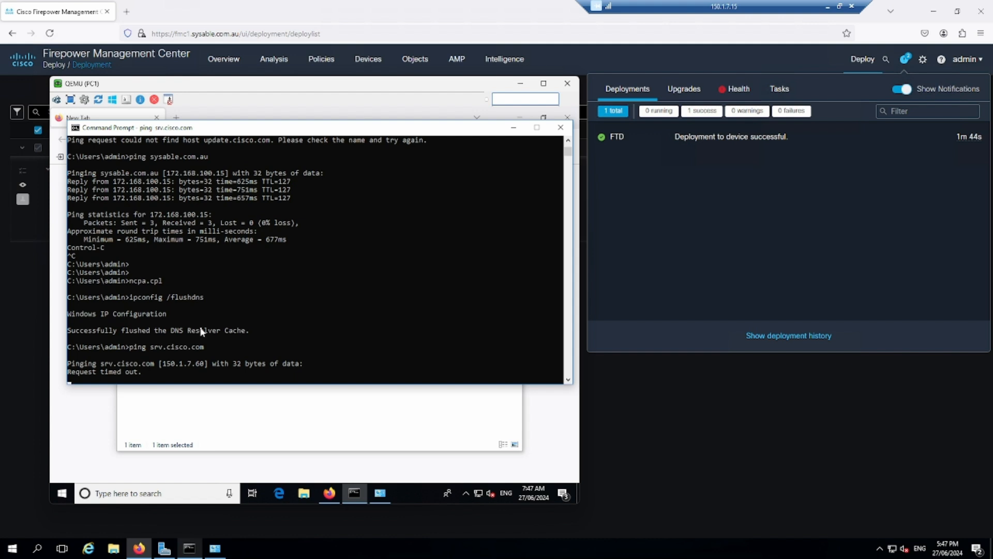
pyautogui.hotkey('ctrl', 'c')
pyautogui.press('Return')
pyautogui.press('Return')
# Step: Ping update.cisco.com from PC1 and examine the host name and resolved address in the output
pyautogui.write('poin')
pyautogui.press('BackSpace')
pyautogui.press('BackSpace')
pyautogui.press('BackSpace')
pyautogui.write('in')
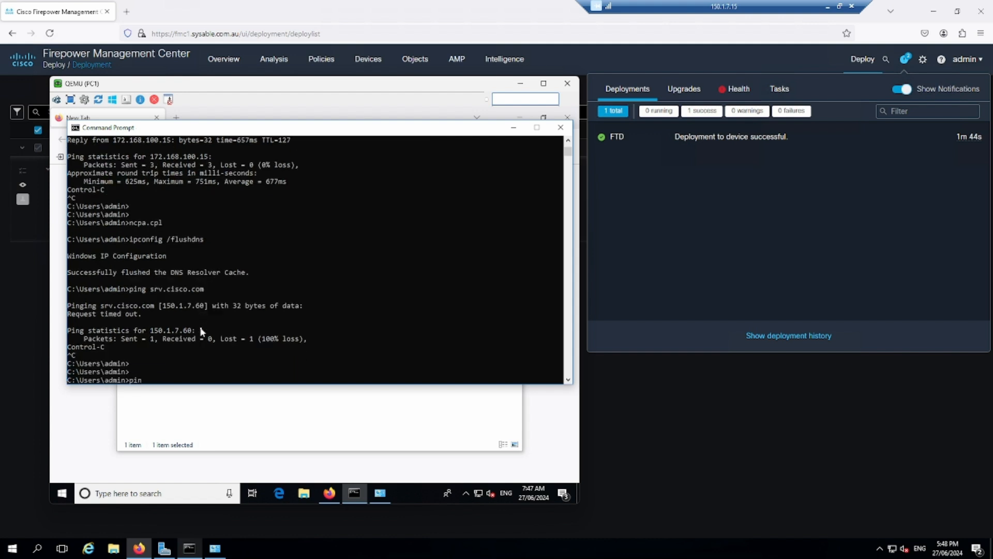
pyautogui.write('g update.cisco.com')
pyautogui.press('Return')
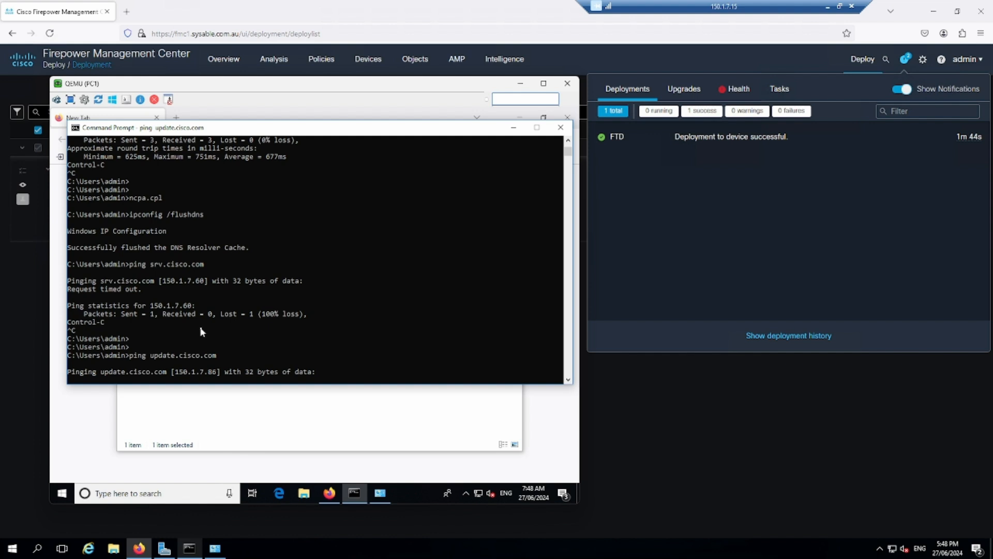
pyautogui.moveTo(179, 372); pyautogui.dragTo(209, 375)
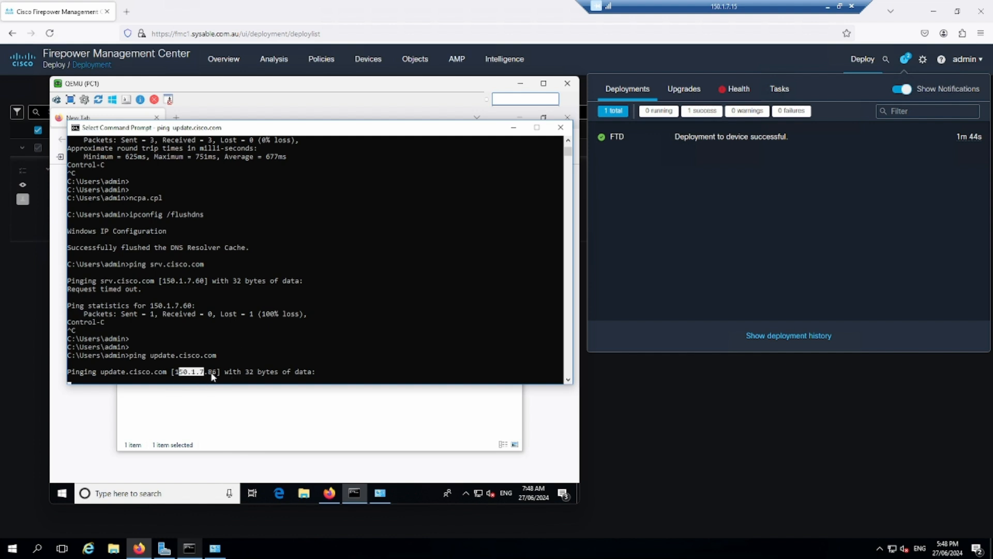
pyautogui.click(228, 372)
pyautogui.moveTo(157, 358); pyautogui.dragTo(235, 363)
pyautogui.click(234, 362)
pyautogui.click(266, 412)
# Step: Put PC1's console away and open the access control policy list in Firepower Management Center
pyautogui.click(521, 83)
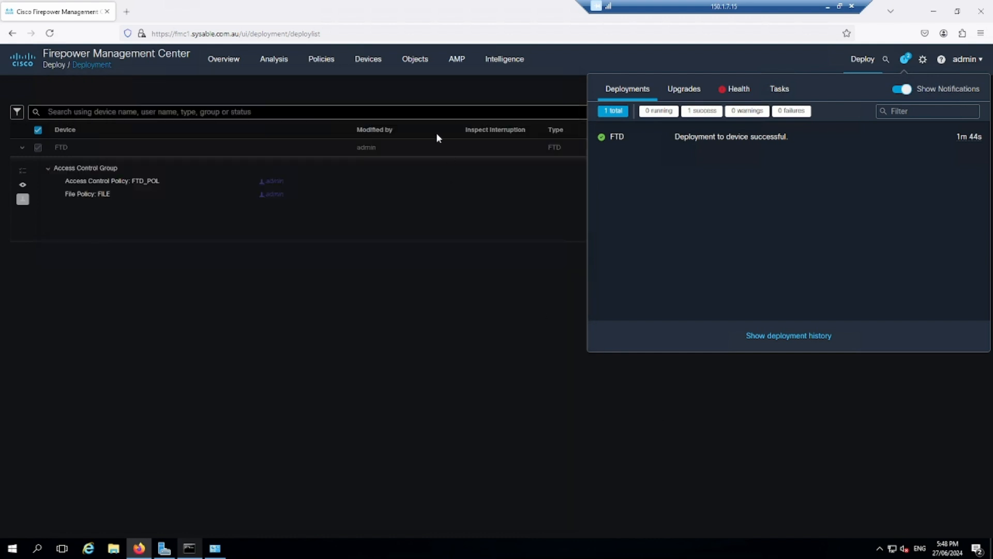
pyautogui.click(448, 154)
pyautogui.click(325, 72)
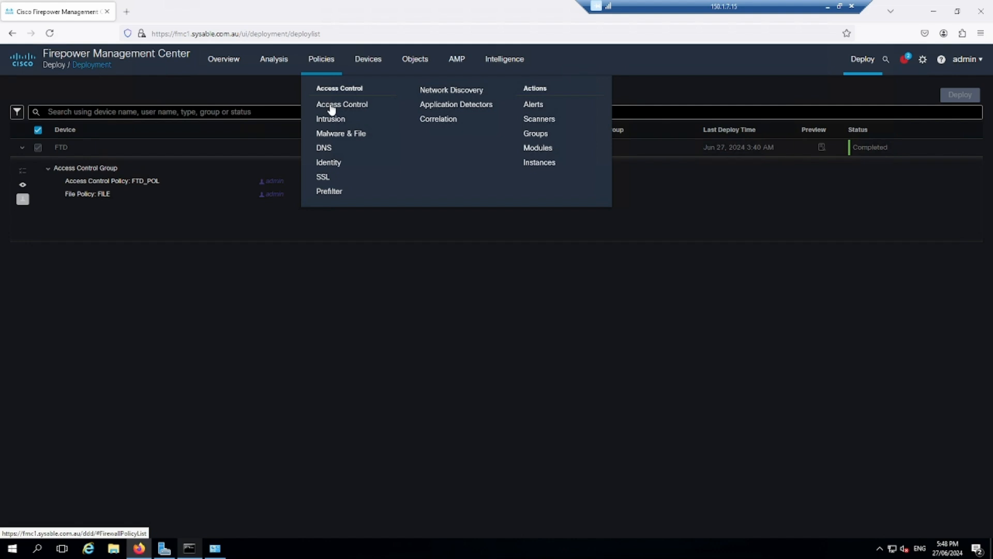
pyautogui.click(356, 108)
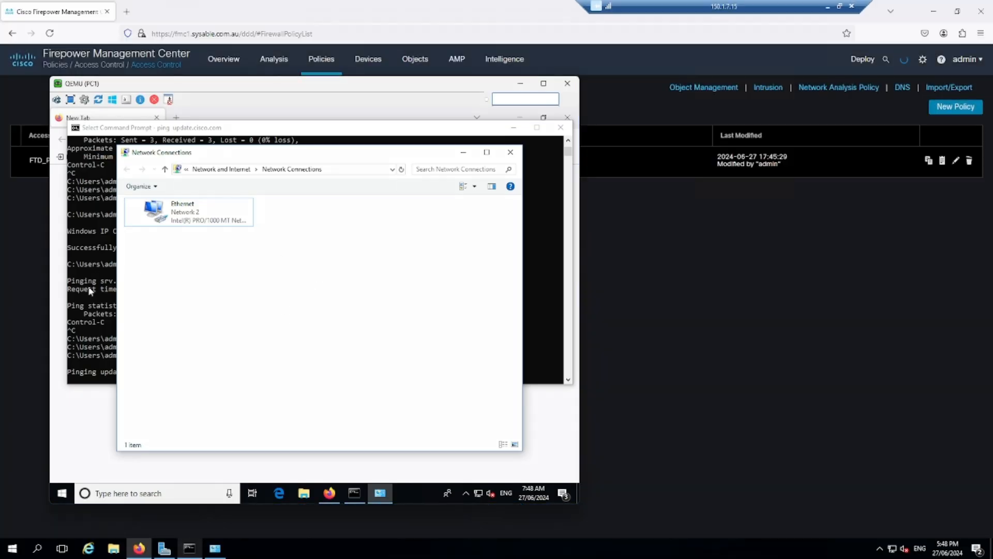
# Step: Return to PC1's Command Prompt and stop the running ping to update.cisco.com, leaving several blank prompt lines
pyautogui.click(96, 282)
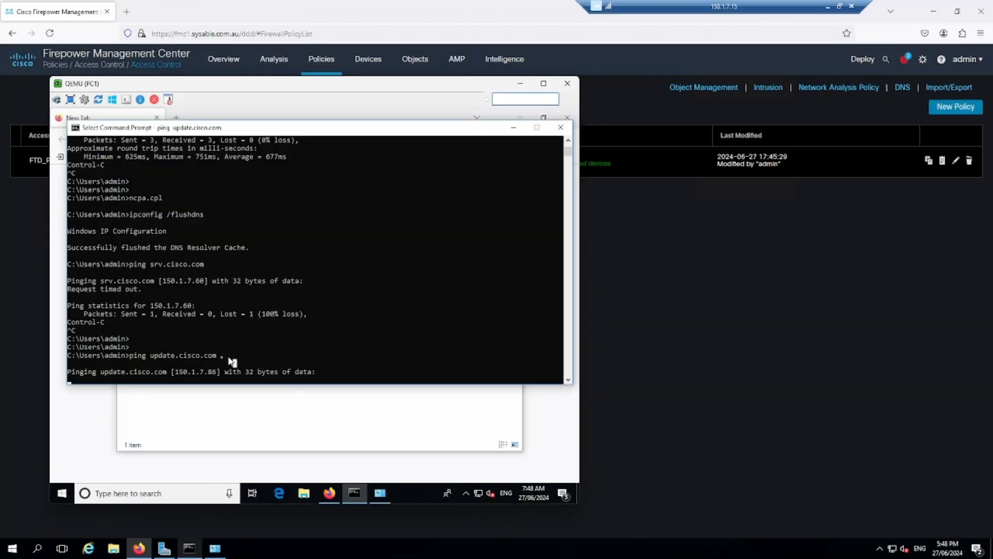
pyautogui.moveTo(216, 356); pyautogui.dragTo(152, 356)
pyautogui.rightClick(153, 356)
pyautogui.hotkey('ctrl', 'c')
pyautogui.press('Return')
pyautogui.press('Return')
pyautogui.press('Return')
pyautogui.press('Return')
pyautogui.press('Return')
pyautogui.press('Return')
pyautogui.press('Return')
pyautogui.press('Return')
pyautogui.press('Return')
pyautogui.press('Return')
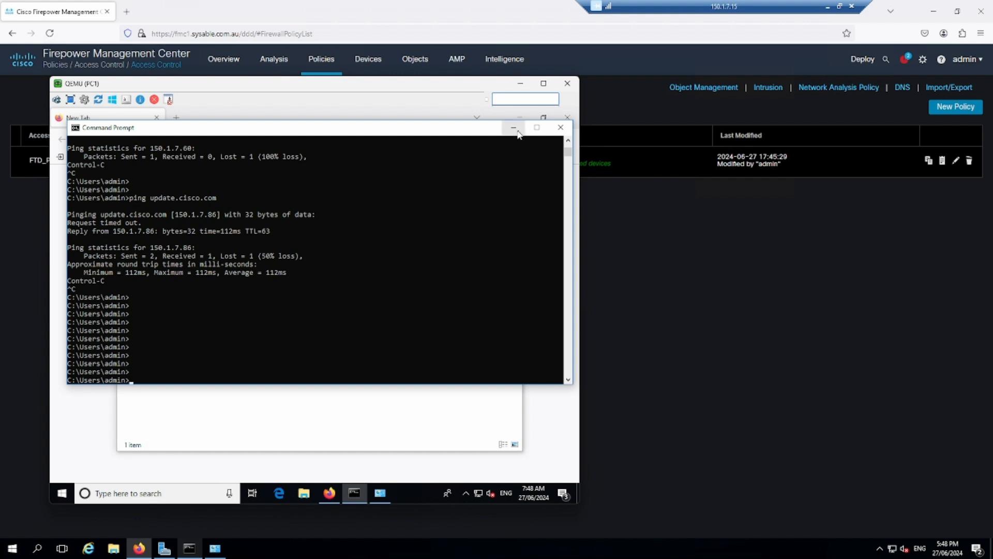
# Step: Edit the FTD_POL access control policy to use Default DNS Policy under Security Intelligence, and save it
pyautogui.click(521, 84)
pyautogui.click(956, 160)
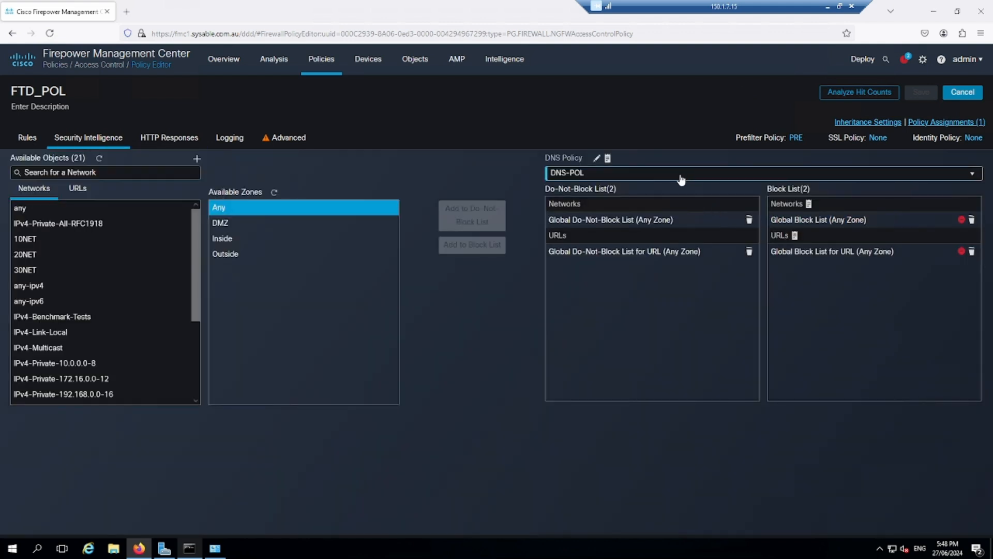
pyautogui.click(686, 174)
pyautogui.click(625, 187)
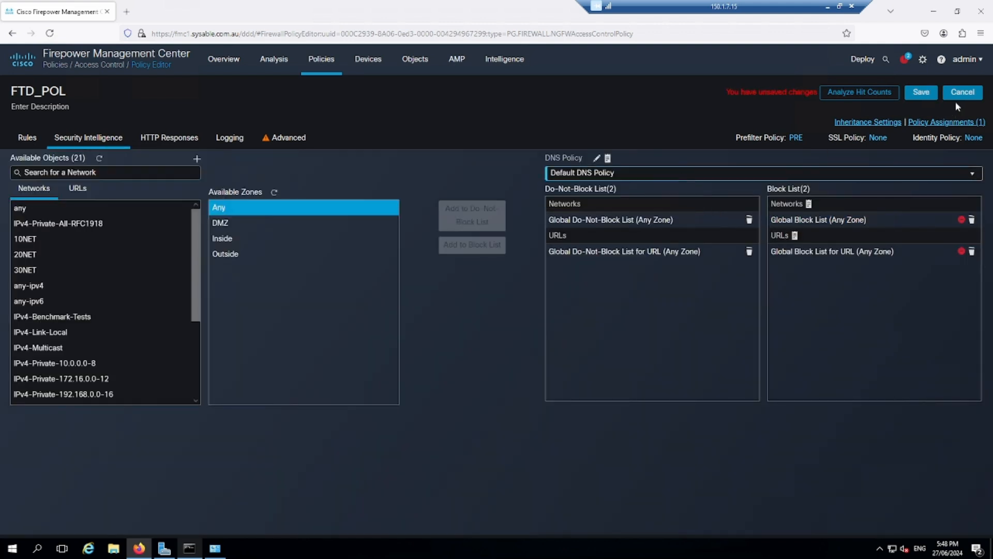
pyautogui.click(921, 95)
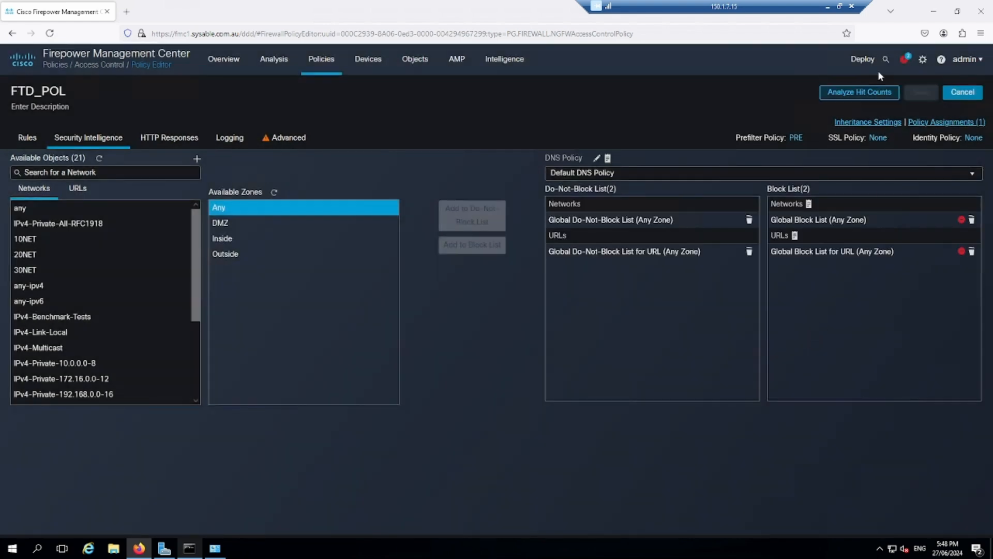
# Step: Deploy the pending access control and DNS policy changes to the FTD device without deployment notes
pyautogui.click(878, 92)
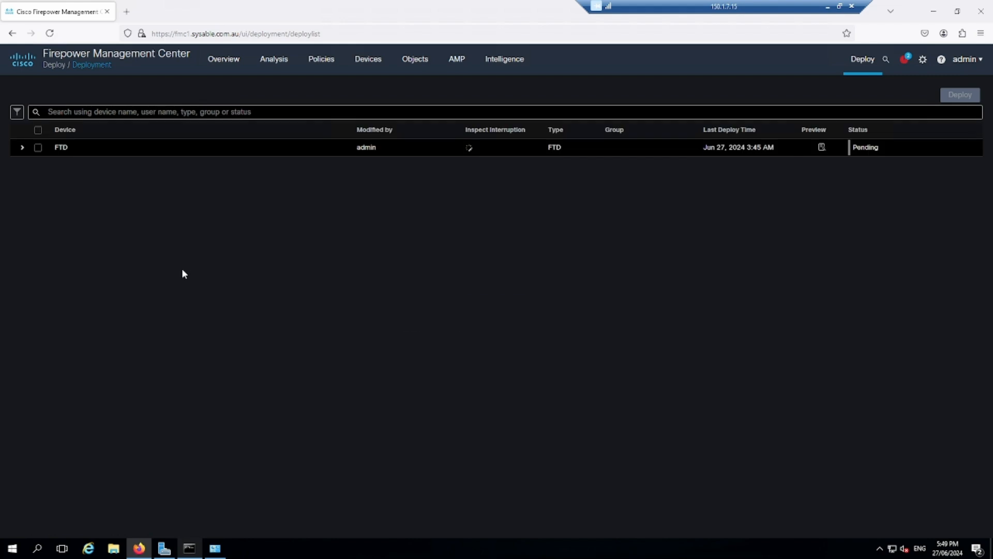
pyautogui.click(38, 148)
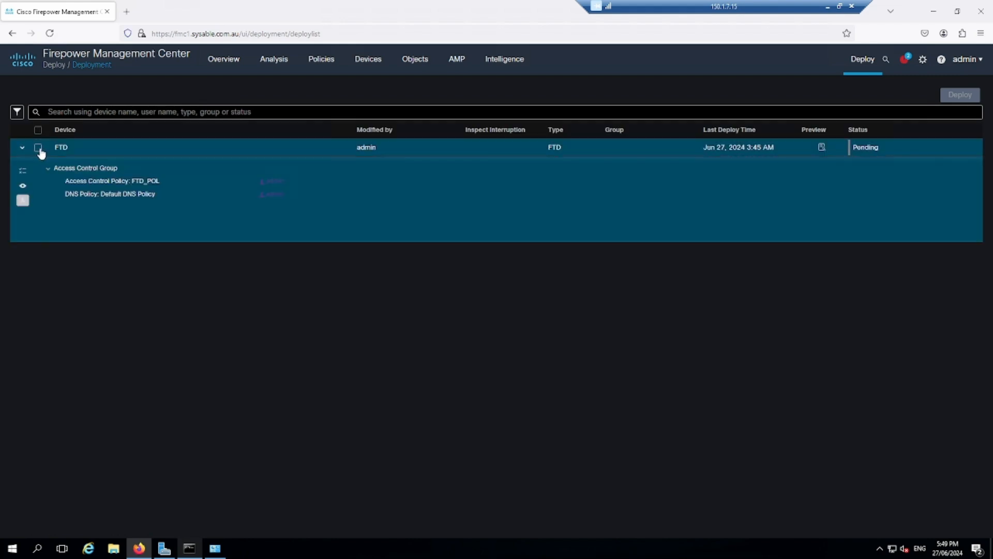
pyautogui.click(960, 96)
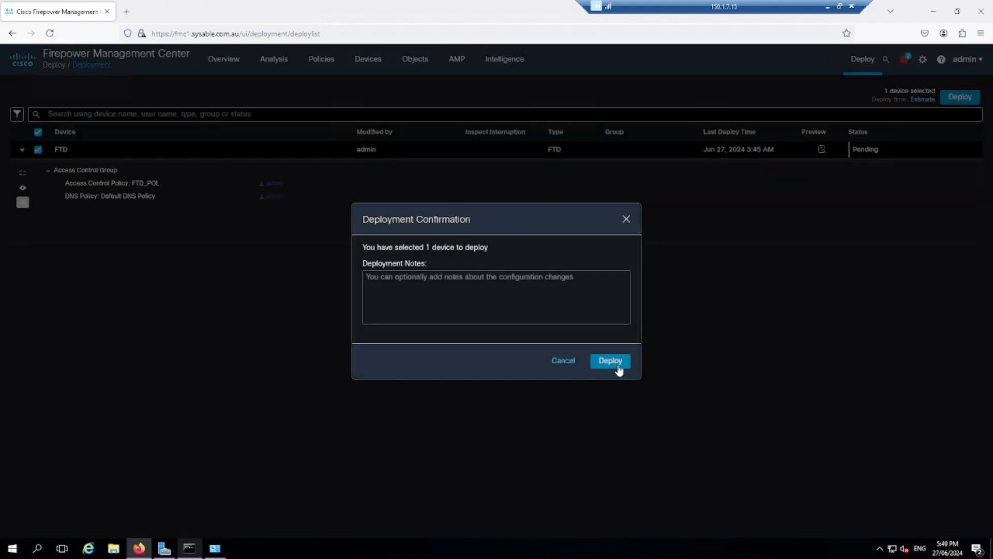
pyautogui.press('Return')
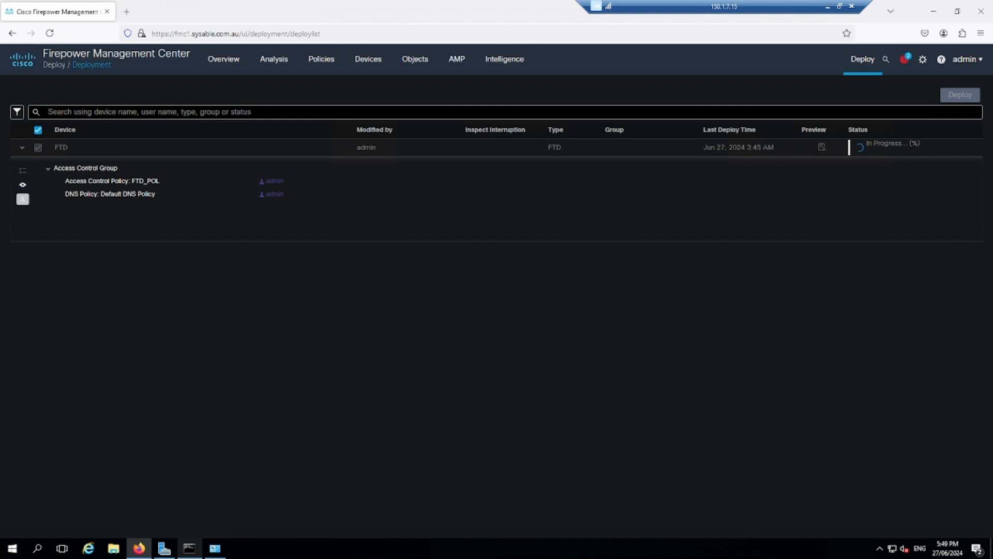
pyautogui.hotkey('alt', 'Tab')
pyautogui.click(288, 357)
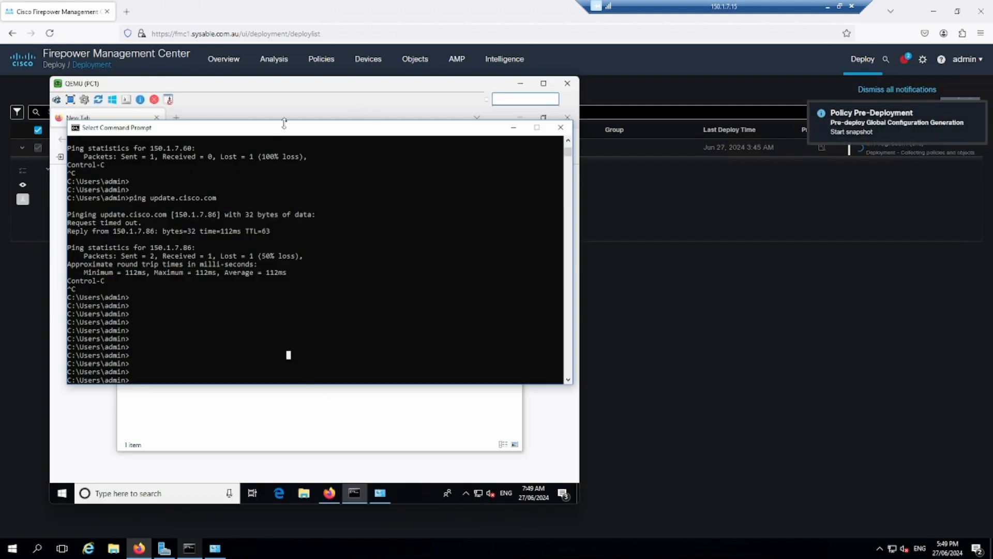
pyautogui.click(126, 12)
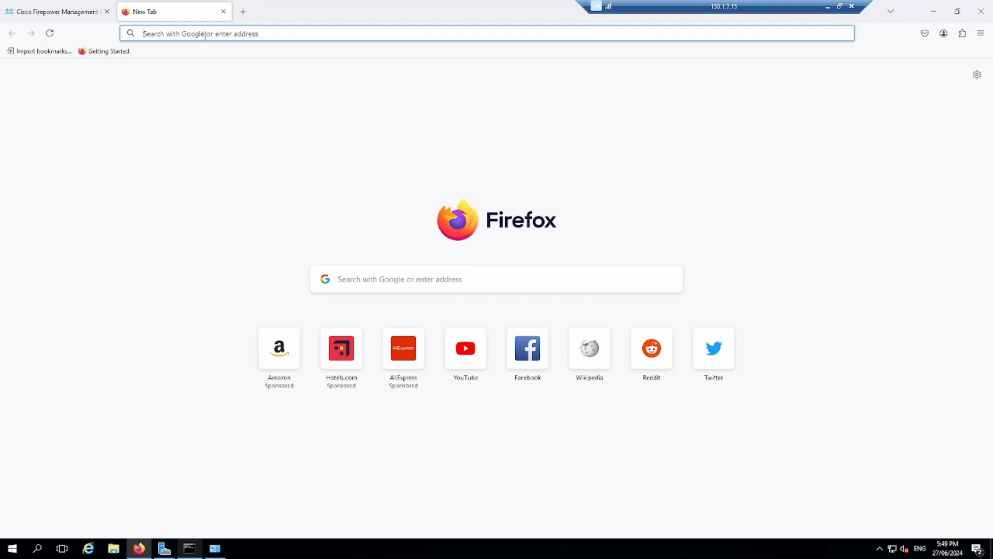
pyautogui.write('http:/')
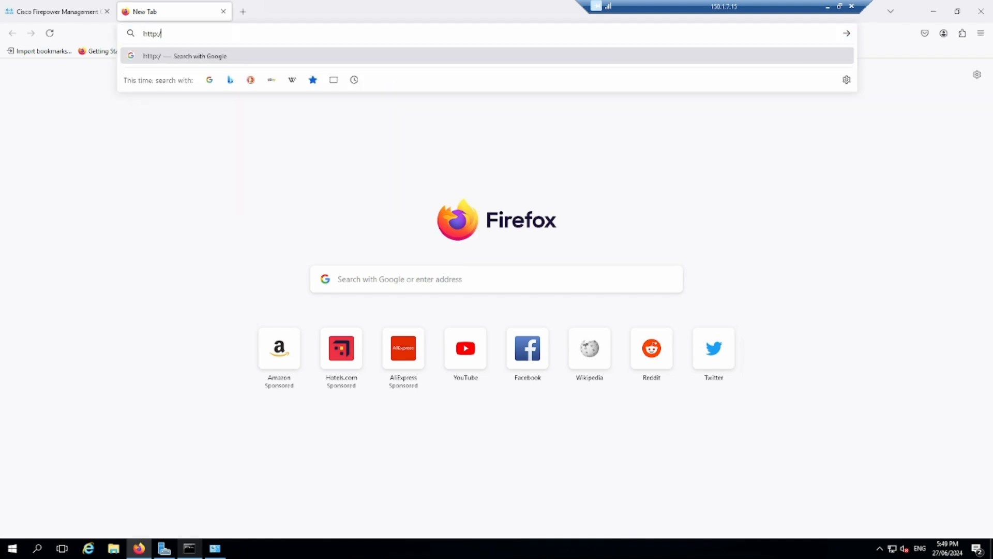
pyautogui.write('/150.1.7.86/update.exe')
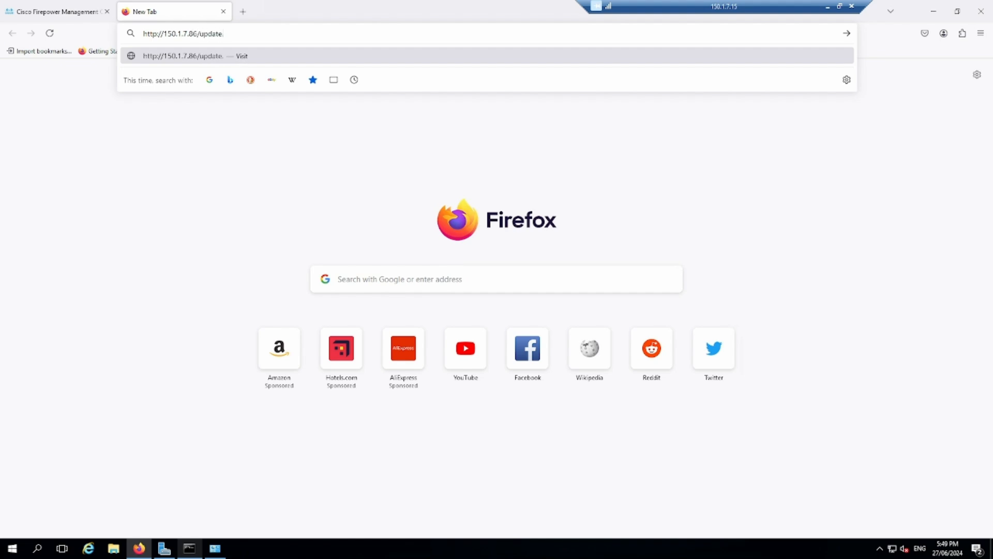
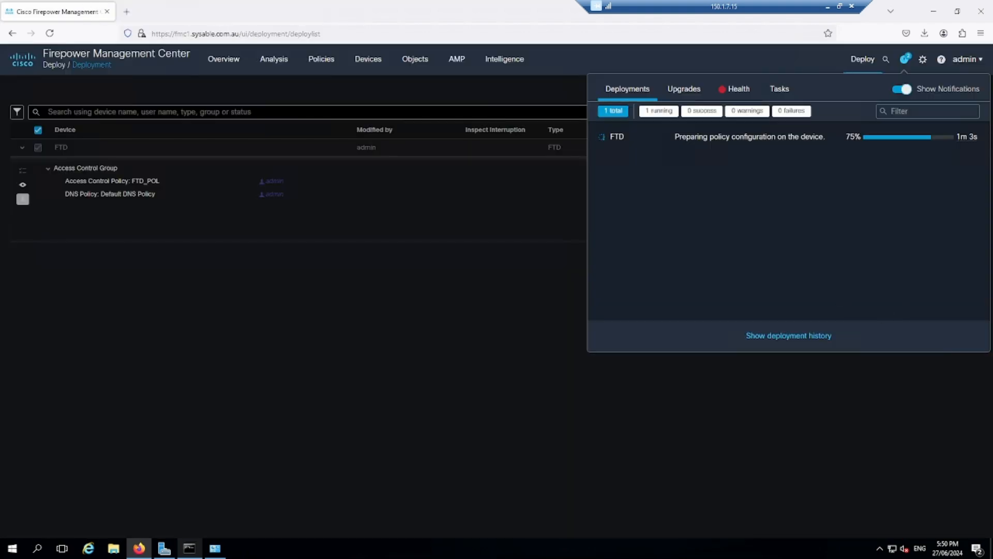
# Step: Ping 150.1.7.86 and update.cisco.com from PC1's Command Prompt to check connectivity and name resolution
pyautogui.hotkey('alt', 'Tab')
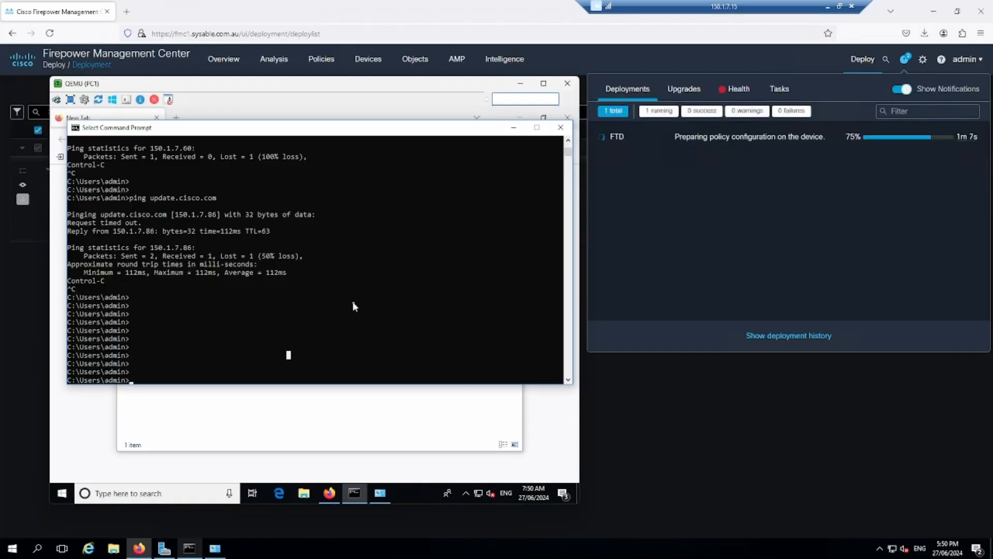
pyautogui.write('ping 150.1.7.86')
pyautogui.press('Return')
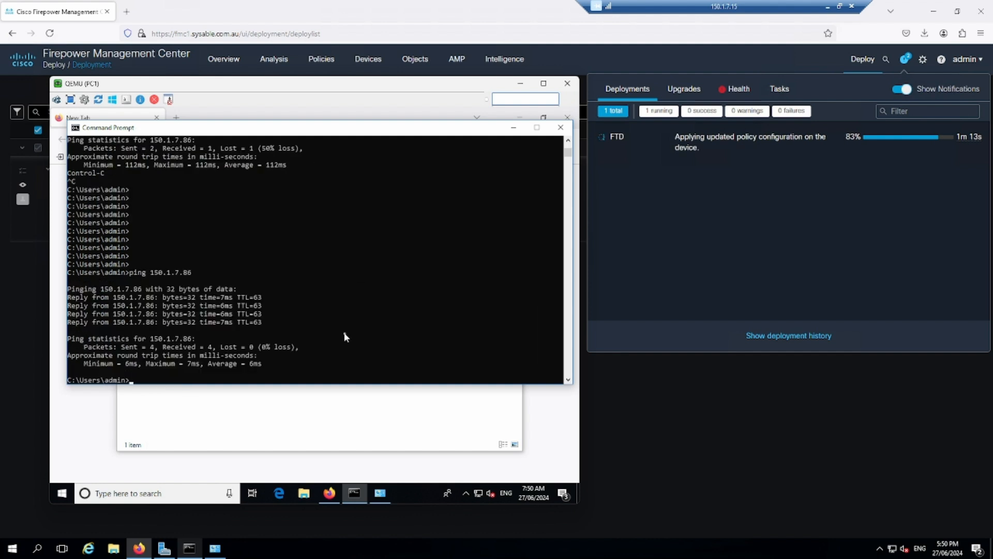
pyautogui.write('ping update.cisco.com')
pyautogui.press('Return')
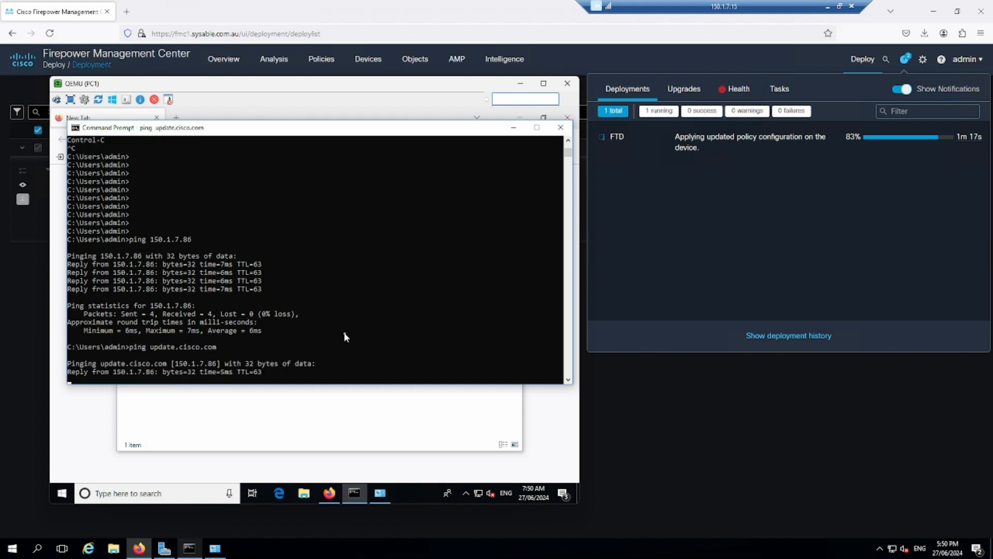
pyautogui.click(513, 127)
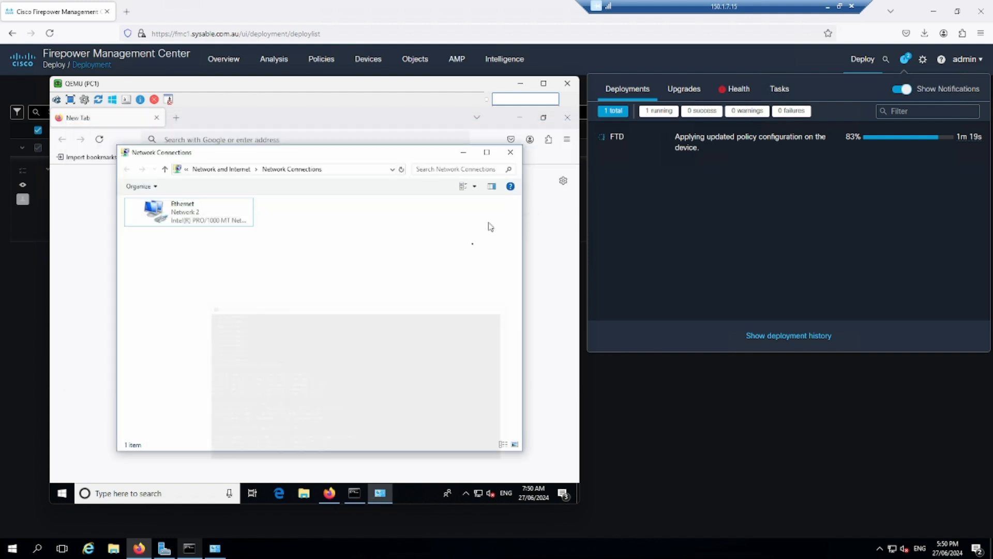
pyautogui.click(463, 155)
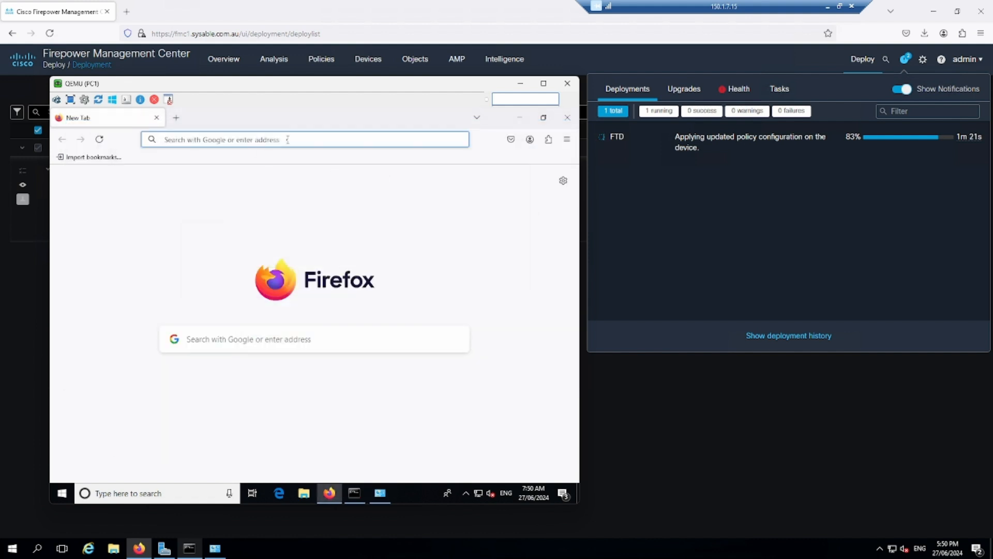
pyautogui.write('http://')
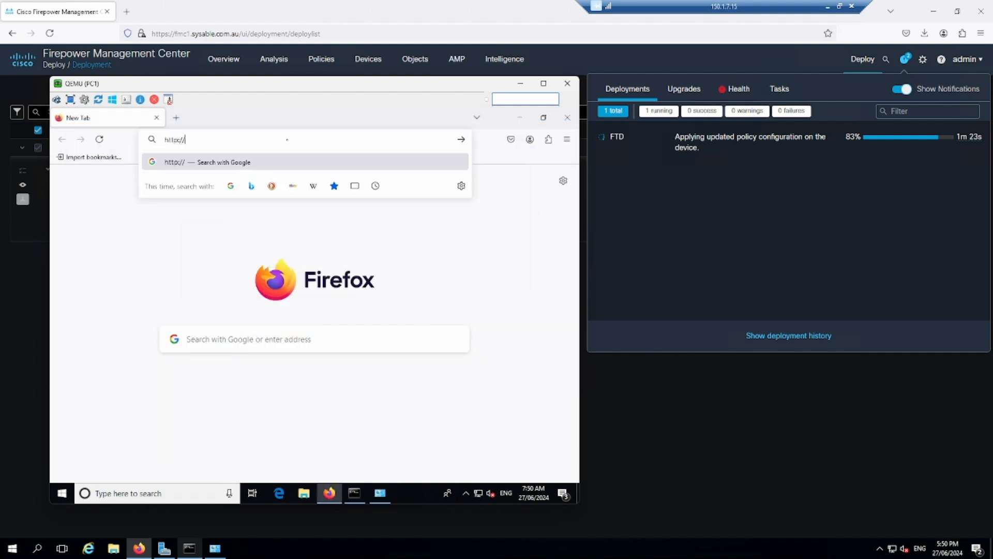
pyautogui.write('update.cisco.c')
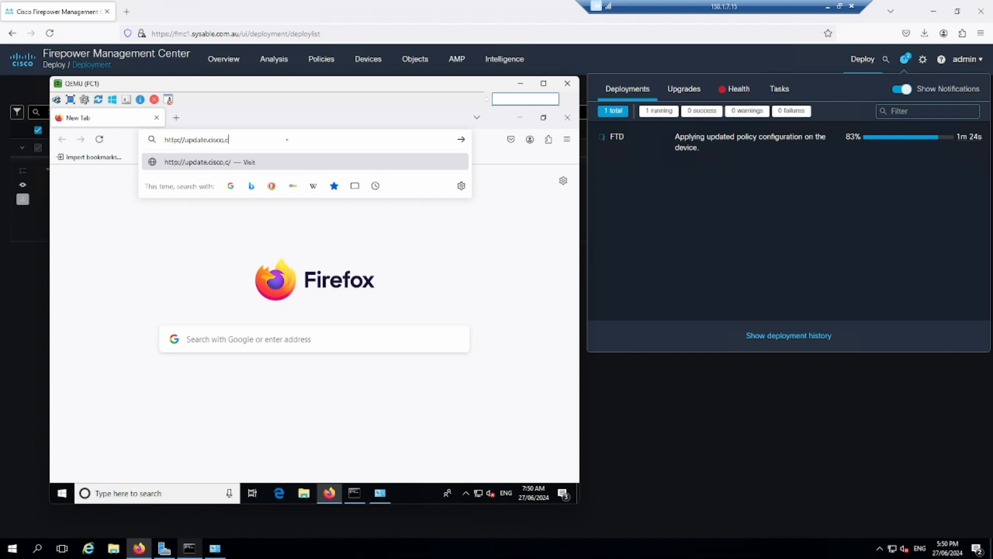
pyautogui.write('om/update.exe')
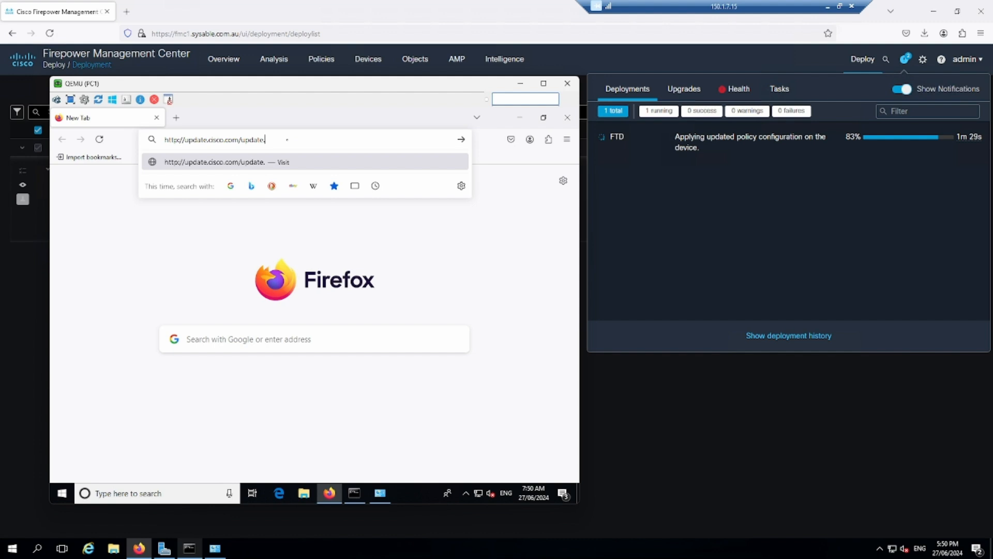
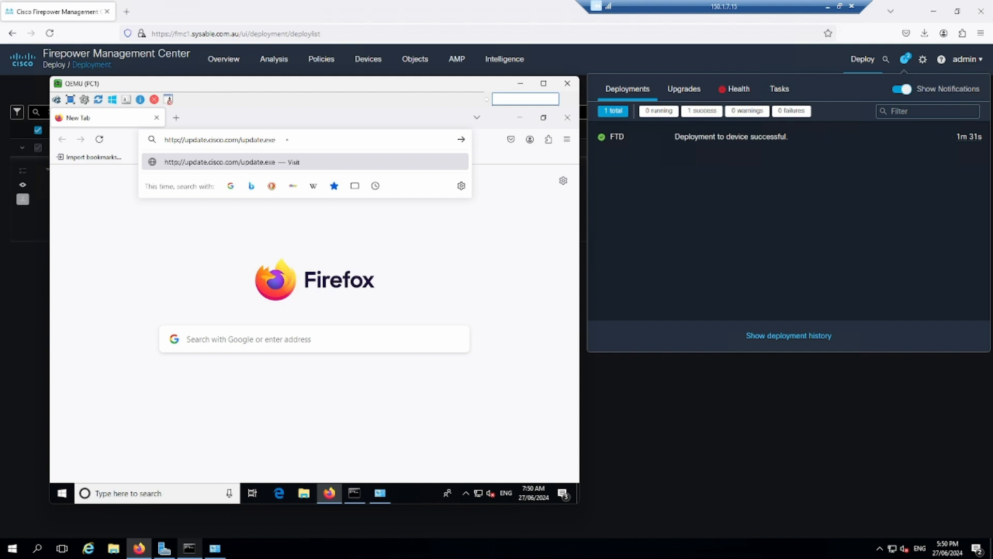
pyautogui.press('Return')
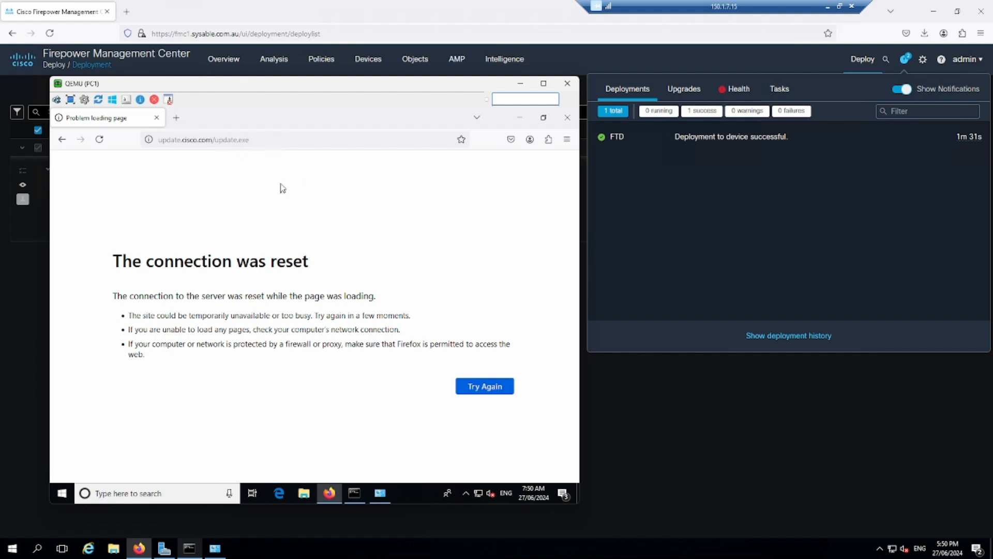
pyautogui.moveTo(311, 270); pyautogui.dragTo(106, 265)
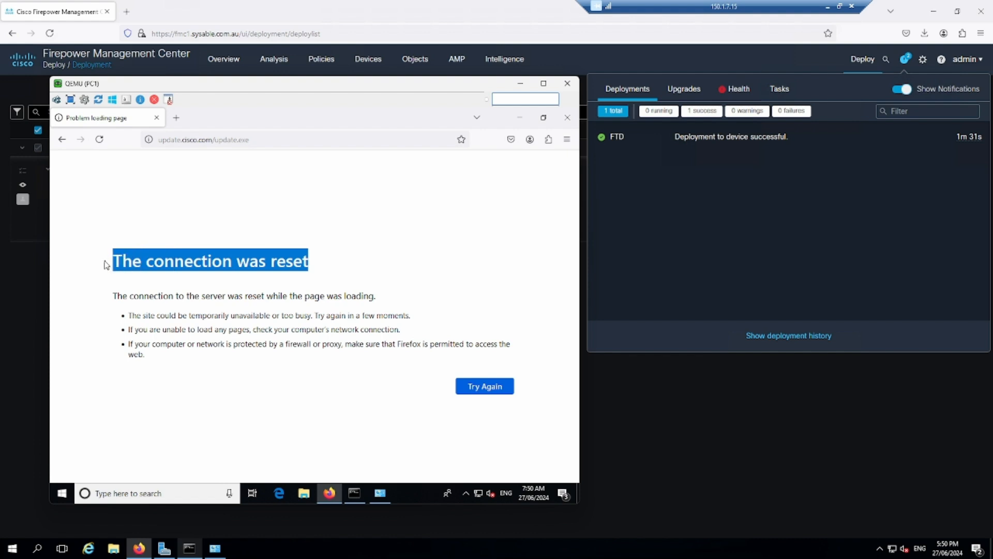
# Step: Open the file events in Firepower Management Center and examine the Executables entries, including the first event's receiving IP
pyautogui.click(689, 434)
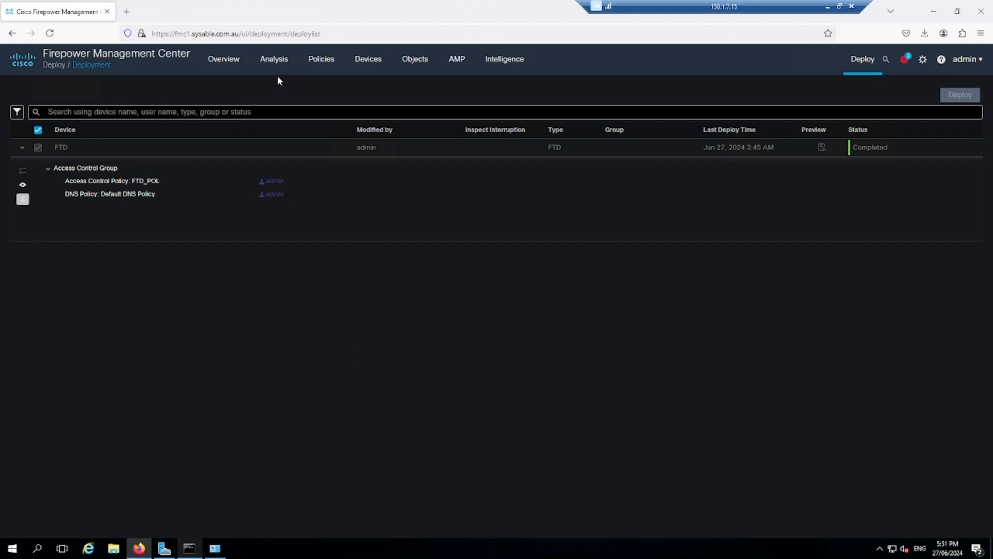
pyautogui.moveTo(270, 67)
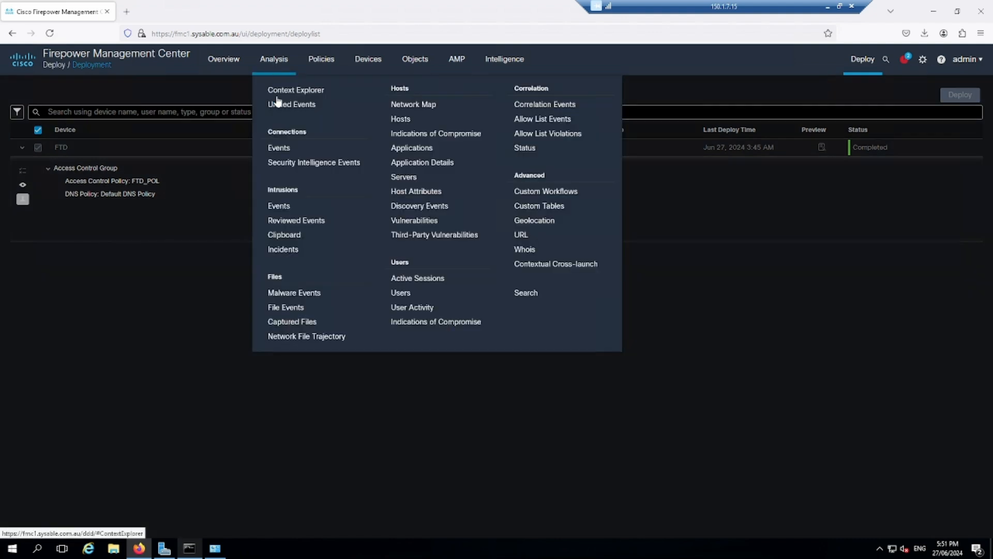
pyautogui.click(300, 309)
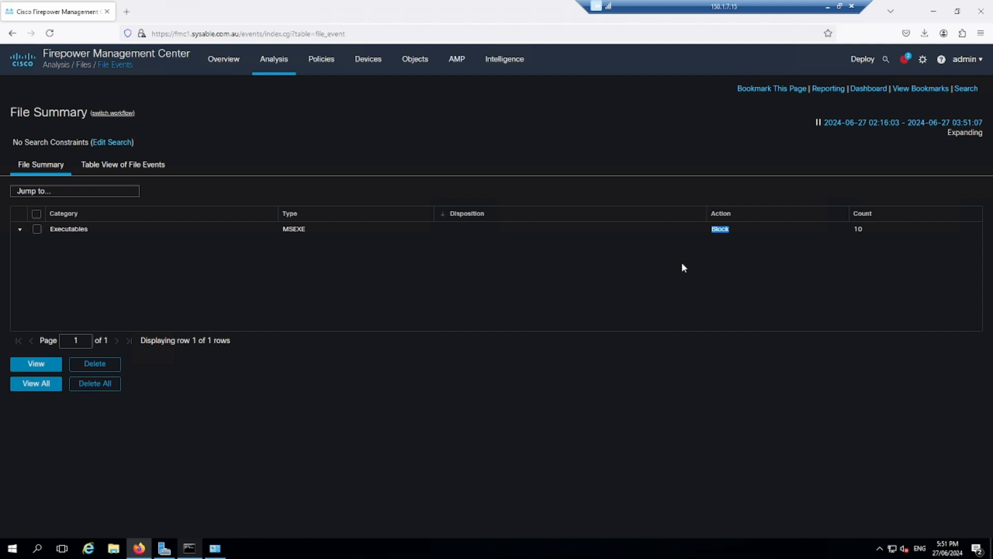
pyautogui.click(67, 230)
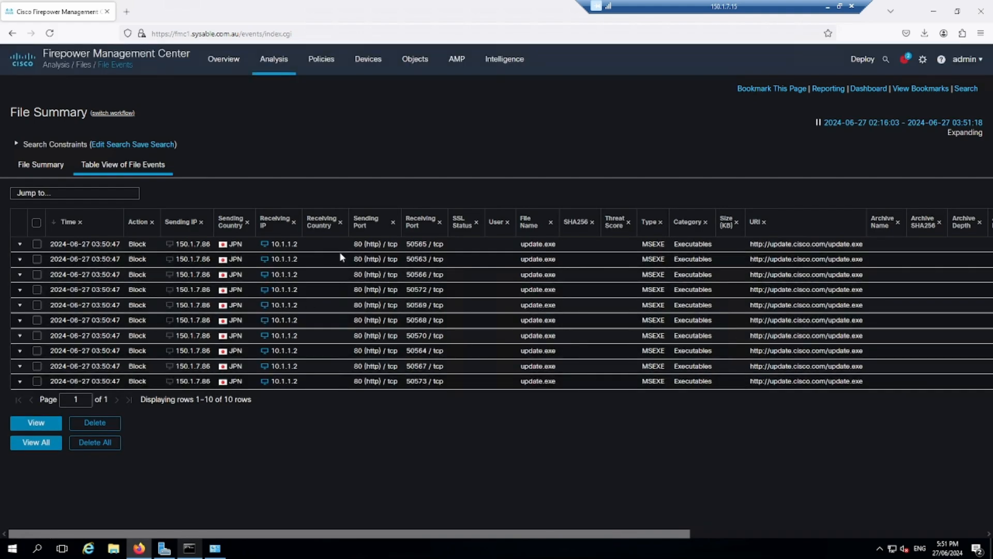
pyautogui.moveTo(297, 244); pyautogui.dragTo(270, 243)
pyautogui.hotkey('ctrl', 't')
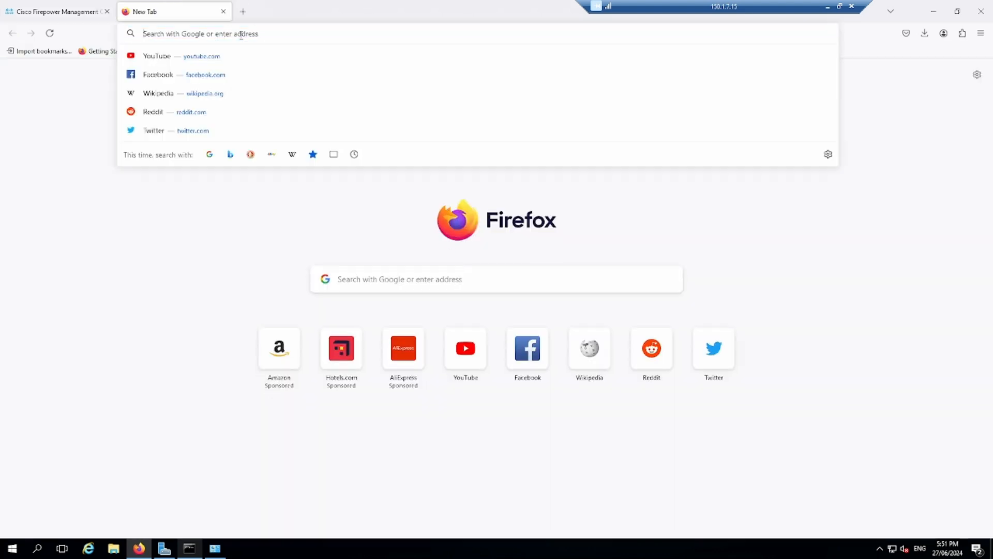
pyautogui.write('http')
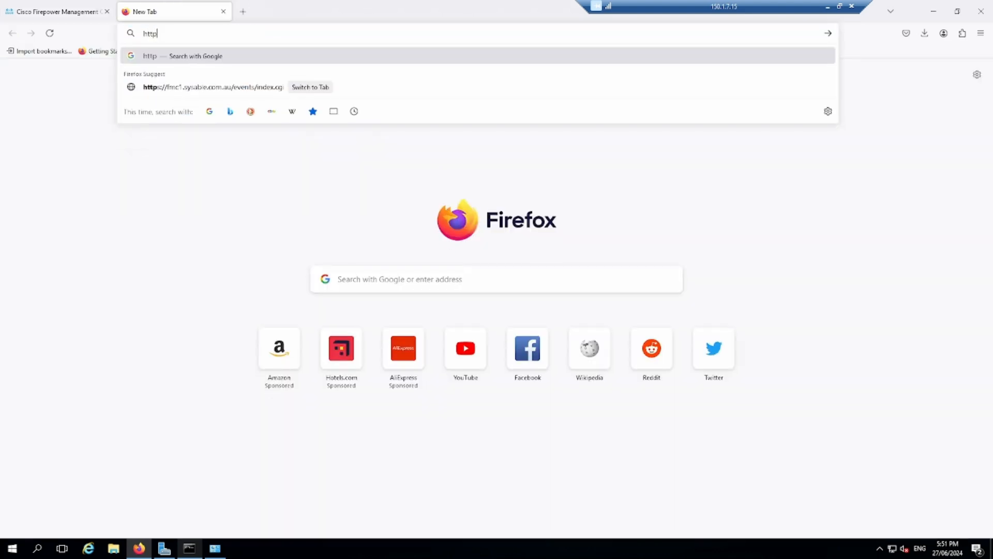
pyautogui.write('://15')
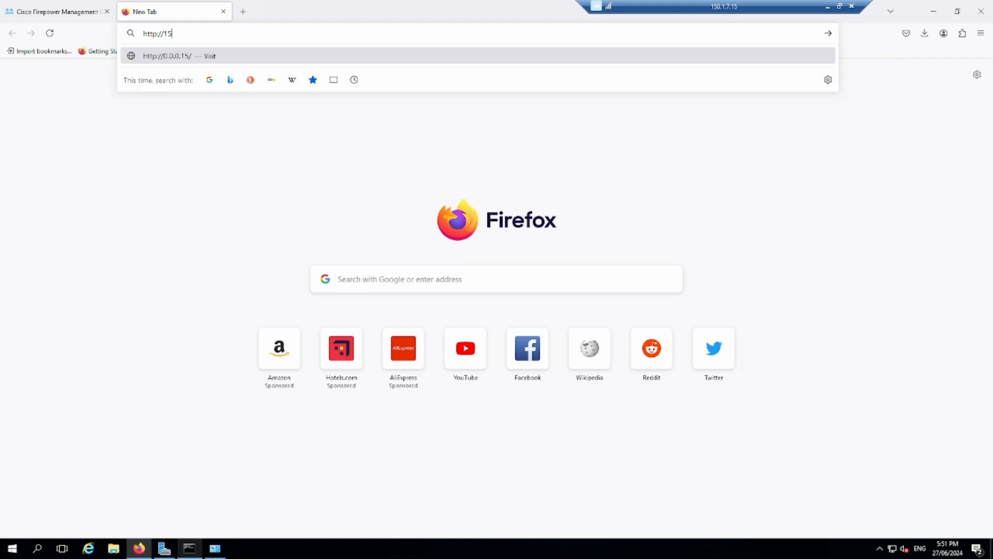
pyautogui.write('0.1.7.86/udpa')
pyautogui.press('BackSpace')
pyautogui.press('BackSpace')
pyautogui.write('p')
pyautogui.press('BackSpace')
pyautogui.press('BackSpace')
pyautogui.write('pdate.')
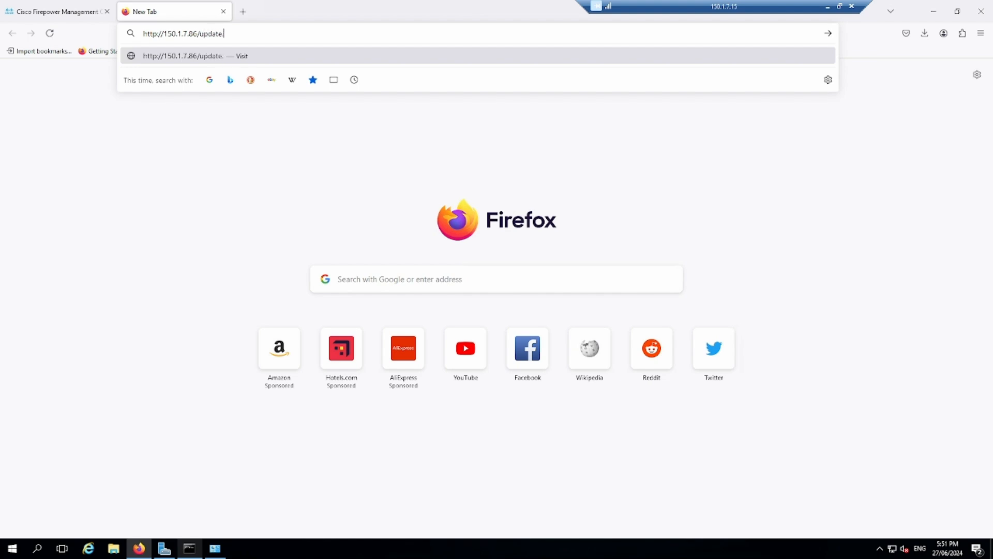
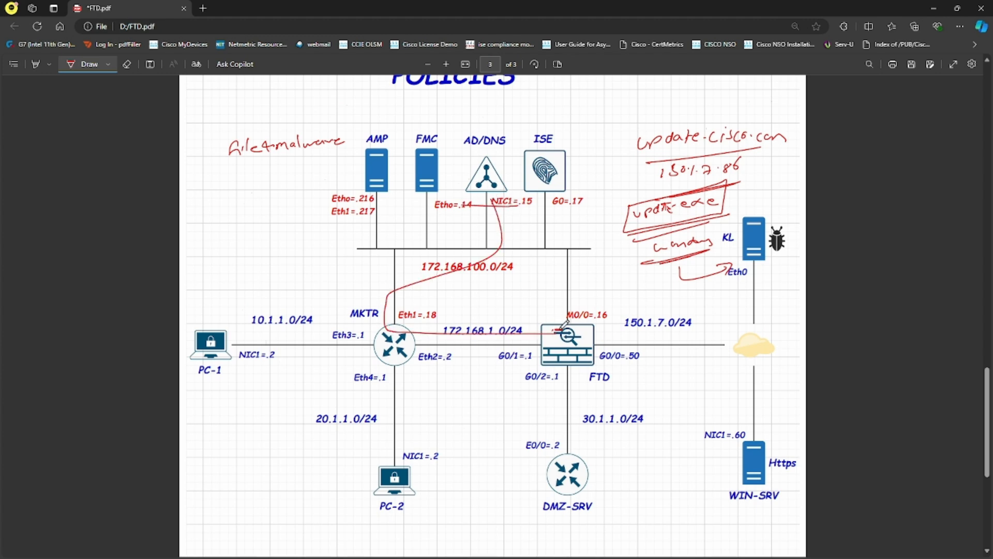
# Step: Sketch the traffic paths from PC-1 and PC-2 through MKTR to the FTD on the topology PDF and erase all the path strokes
pyautogui.moveTo(215, 344)
pyautogui.mouseDown()
pyautogui.moveTo(517, 340)
pyautogui.moveTo(534, 344)
pyautogui.moveTo(530, 357)
pyautogui.mouseUp()
pyautogui.moveTo(395, 467)
pyautogui.mouseDown()
pyautogui.moveTo(398, 423)
pyautogui.moveTo(486, 368)
pyautogui.moveTo(479, 377)
pyautogui.moveTo(458, 359)
pyautogui.moveTo(472, 374)
pyautogui.mouseUp()
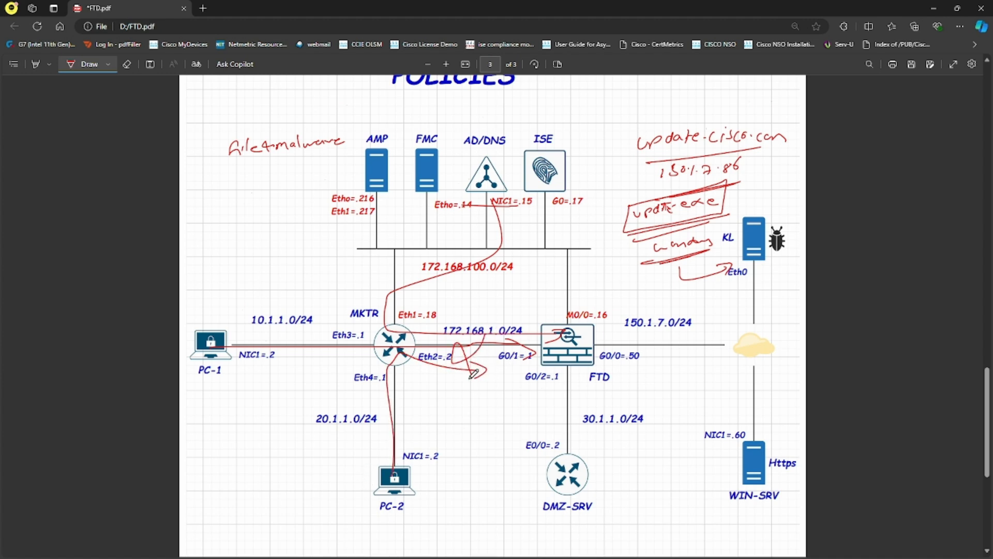
pyautogui.moveTo(556, 333)
pyautogui.mouseDown()
pyautogui.moveTo(385, 329)
pyautogui.moveTo(460, 269)
pyautogui.moveTo(505, 328)
pyautogui.moveTo(462, 292)
pyautogui.moveTo(460, 302)
pyautogui.mouseUp()
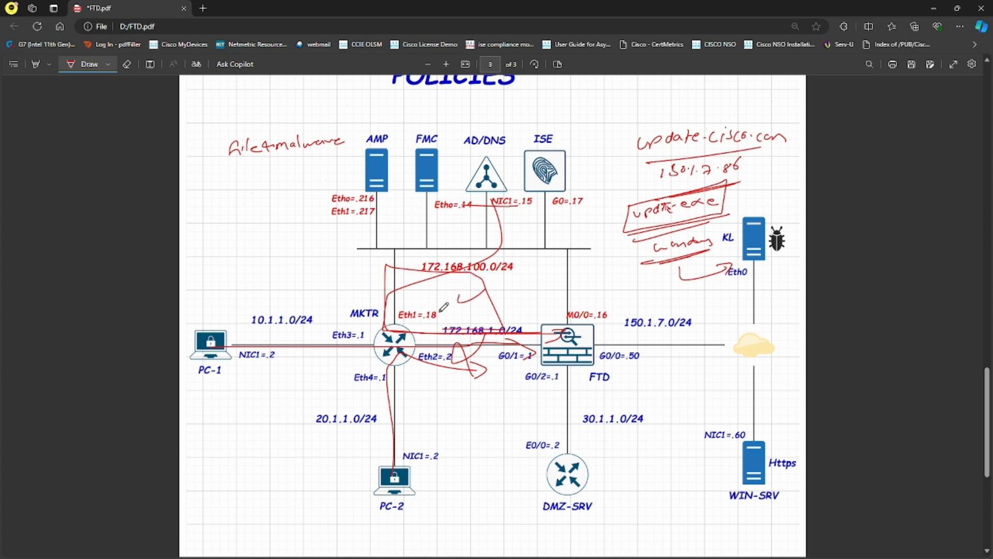
pyautogui.click(127, 64)
pyautogui.moveTo(379, 249)
pyautogui.mouseDown()
pyautogui.moveTo(479, 296)
pyautogui.moveTo(413, 363)
pyautogui.moveTo(546, 338)
pyautogui.moveTo(566, 347)
pyautogui.mouseUp()
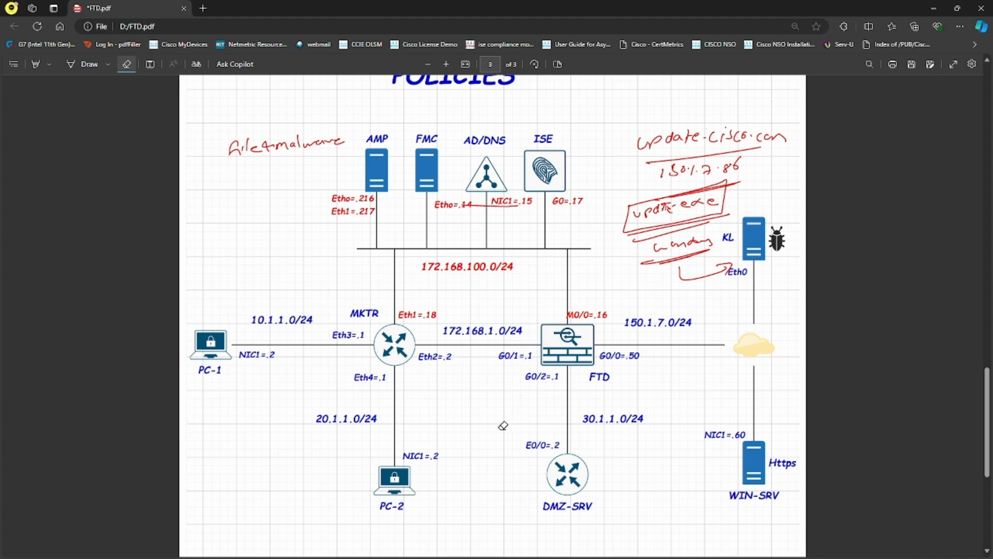
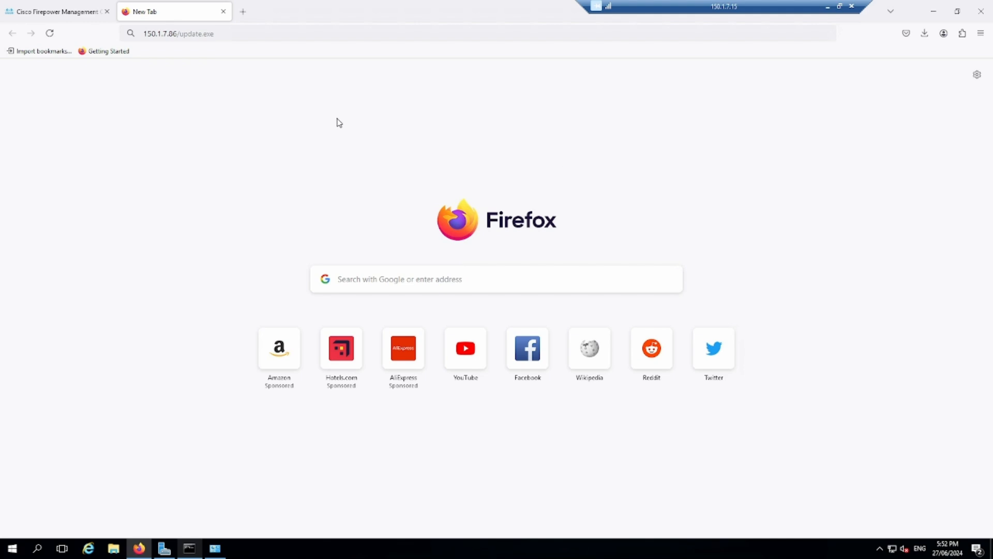
# Step: Close the update.exe tab and sketch an arrow from AD/DNS to the 150.1.7.86 note in the topology PDF, erasing its main stroke
pyautogui.click(223, 11)
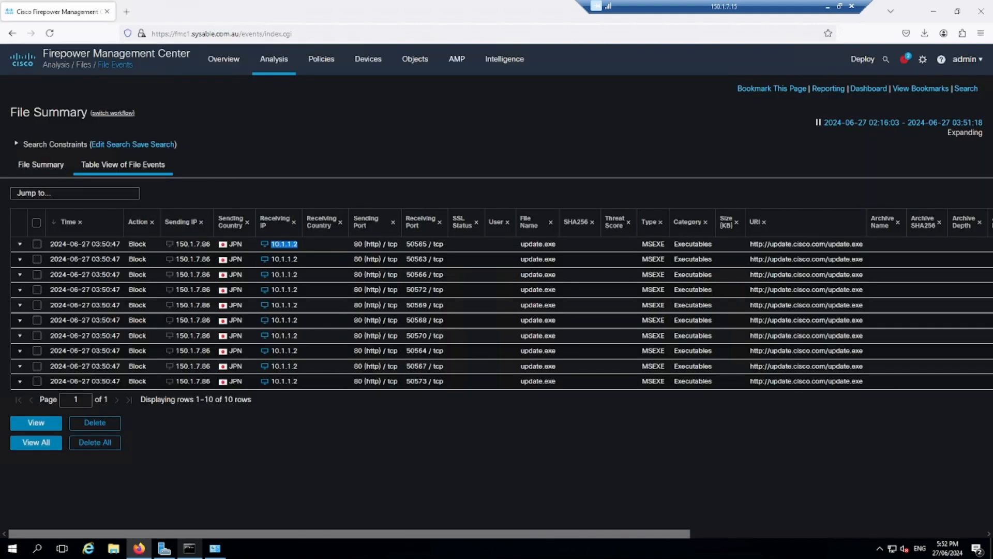
pyautogui.hotkey('alt', 'Tab')
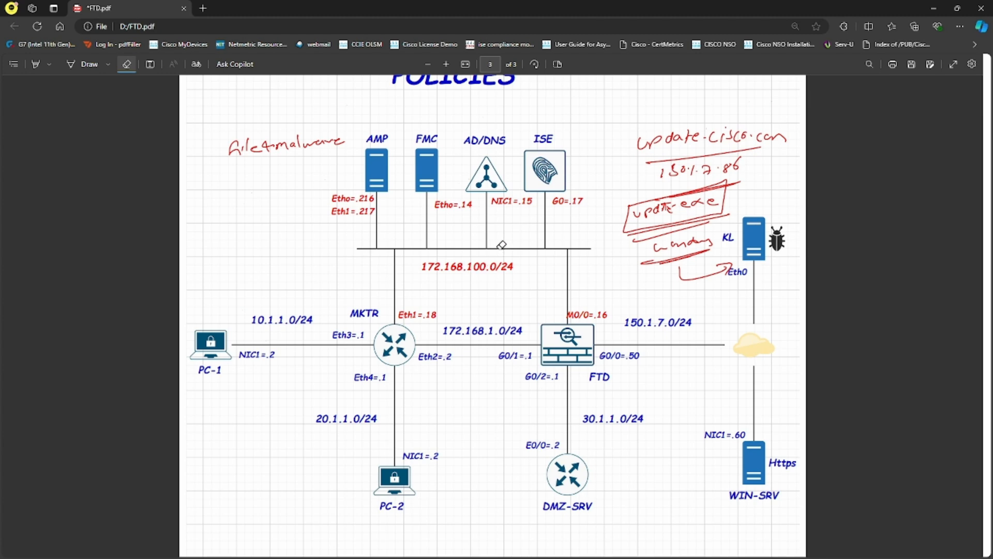
pyautogui.click(85, 64)
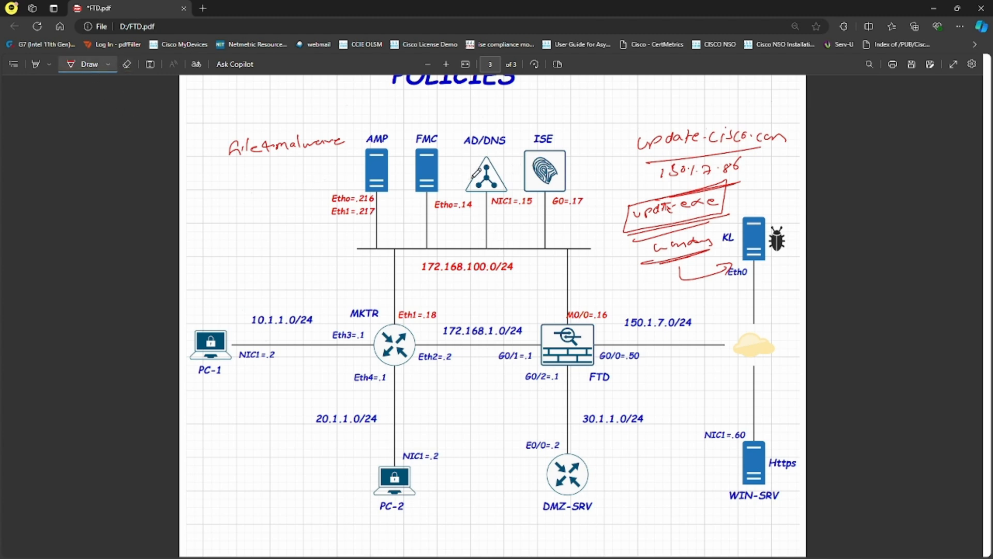
pyautogui.moveTo(471, 181)
pyautogui.mouseDown()
pyautogui.moveTo(456, 121)
pyautogui.moveTo(642, 129)
pyautogui.moveTo(644, 158)
pyautogui.moveTo(668, 160)
pyautogui.mouseUp()
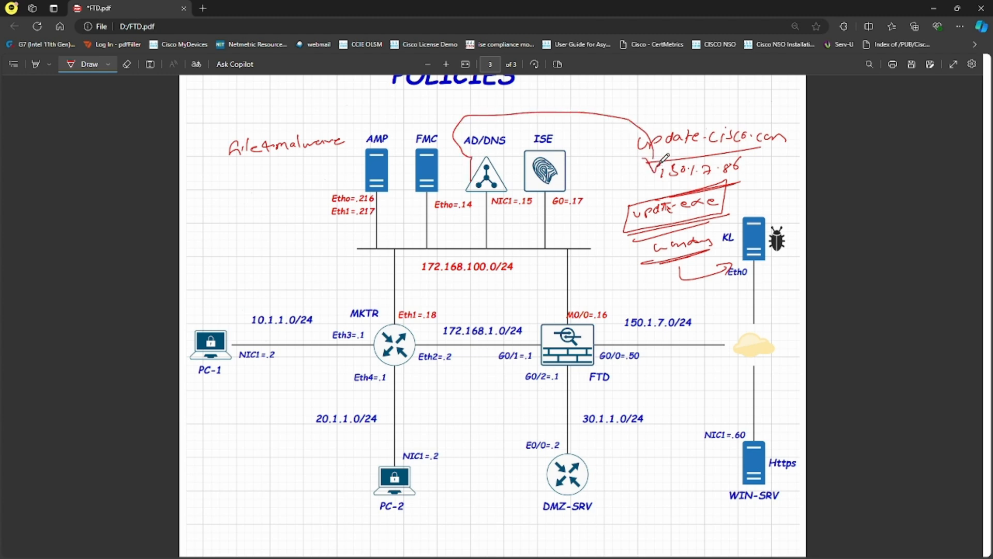
pyautogui.click(126, 63)
pyautogui.moveTo(502, 134); pyautogui.dragTo(515, 104)
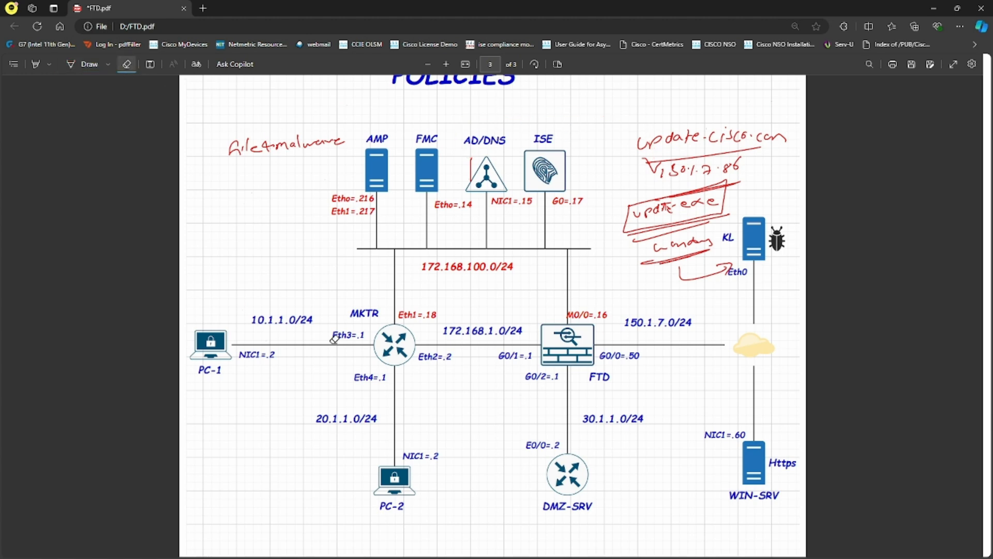
# Step: Sketch PC-1's traffic path through MKTR and the FTD toward 150.1.7.0/24 on the diagram and erase it
pyautogui.click(86, 63)
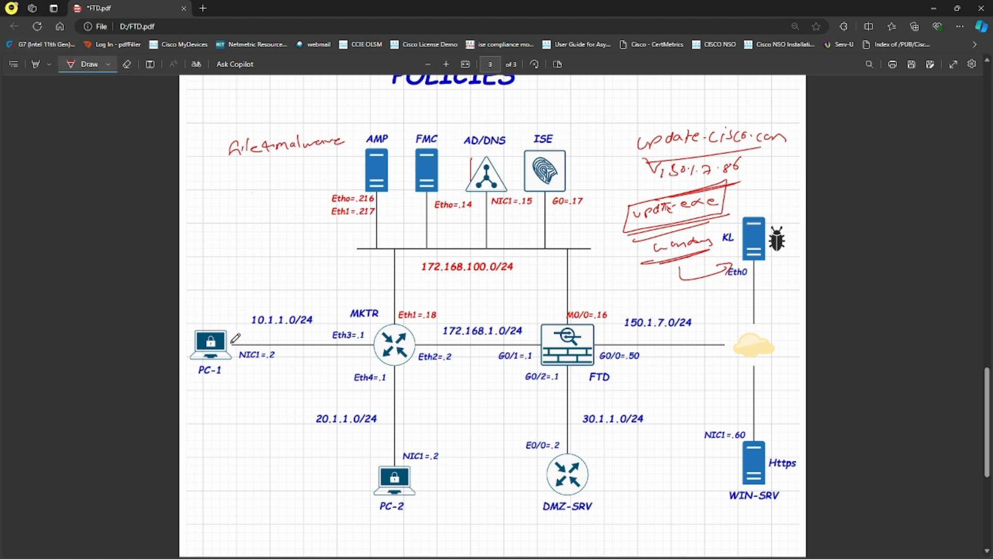
pyautogui.moveTo(241, 339)
pyautogui.mouseDown()
pyautogui.moveTo(641, 338)
pyautogui.moveTo(625, 343)
pyautogui.mouseUp()
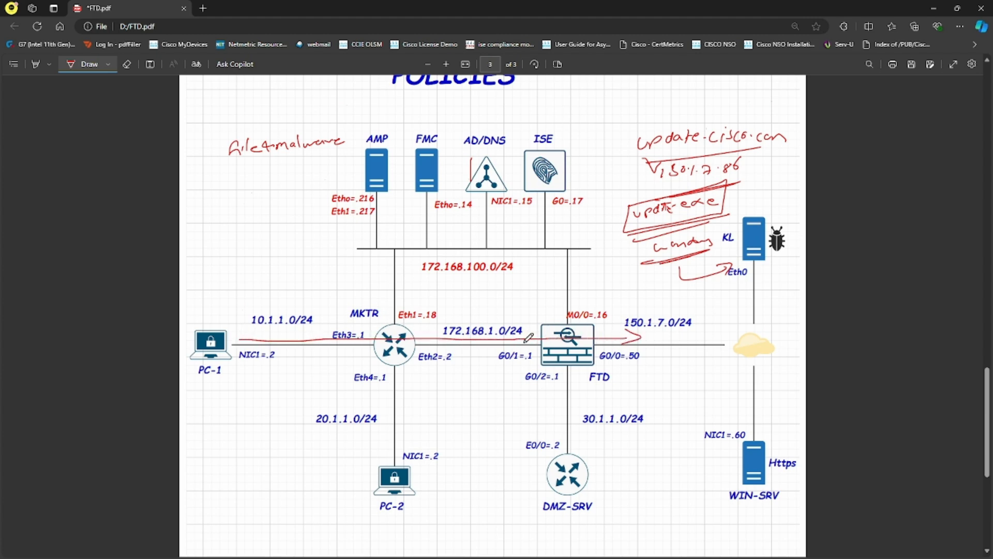
pyautogui.moveTo(534, 335)
pyautogui.mouseDown()
pyautogui.moveTo(523, 346)
pyautogui.moveTo(541, 349)
pyautogui.mouseUp()
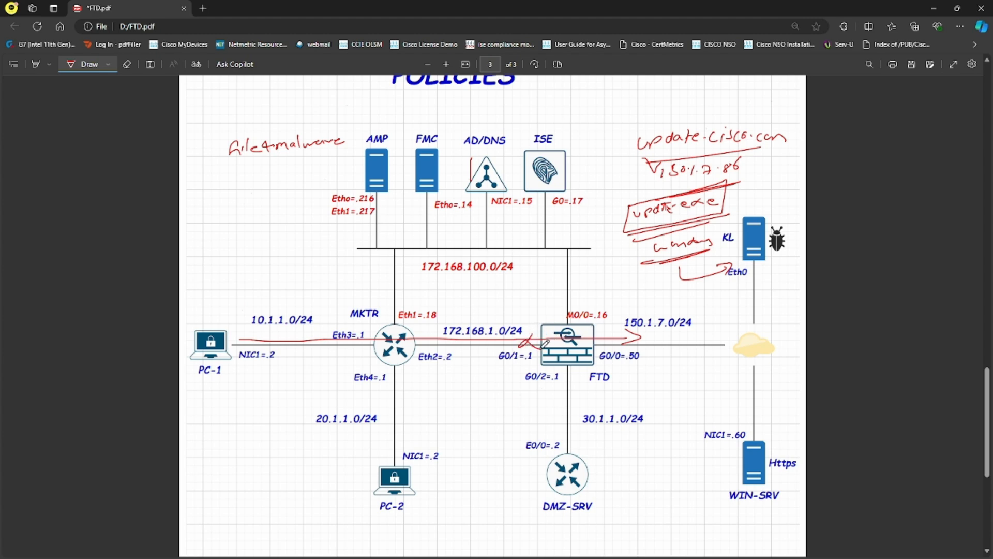
pyautogui.click(126, 63)
pyautogui.moveTo(395, 310)
pyautogui.mouseDown()
pyautogui.moveTo(465, 346)
pyautogui.moveTo(634, 336)
pyautogui.mouseUp()
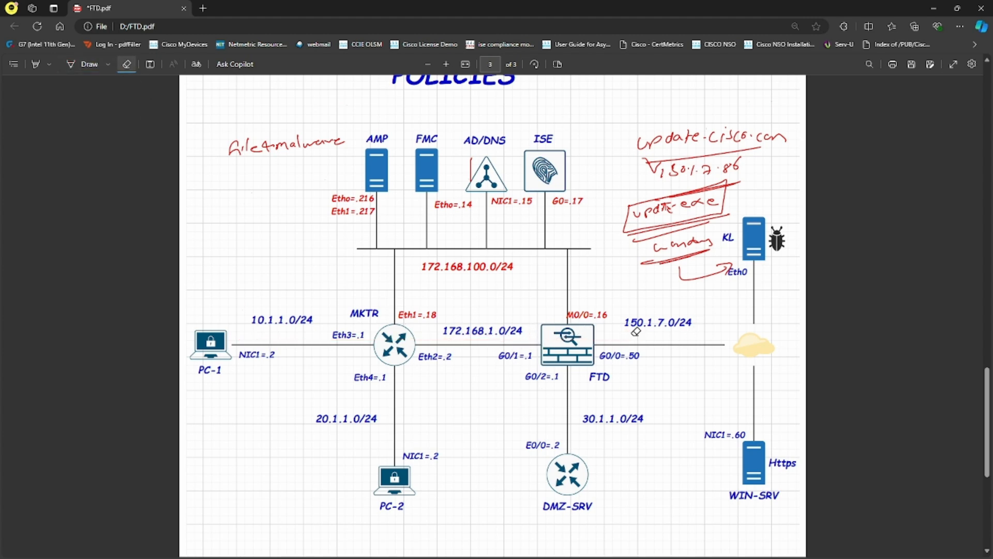
# Step: Switch back to Firepower Management Center and examine the available actions for a new FILE policy rule, discarding the rule
pyautogui.hotkey('alt', 'Tab')
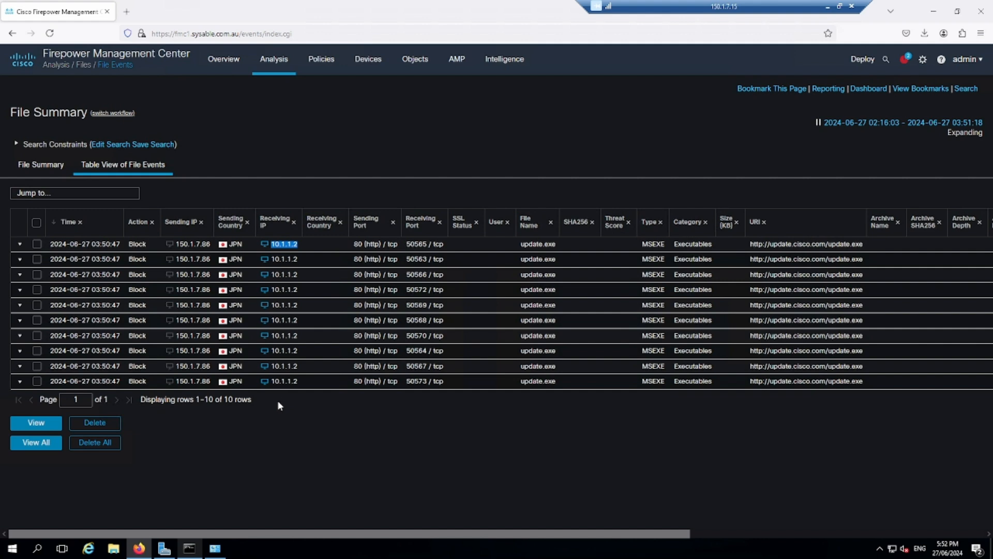
pyautogui.moveTo(324, 68)
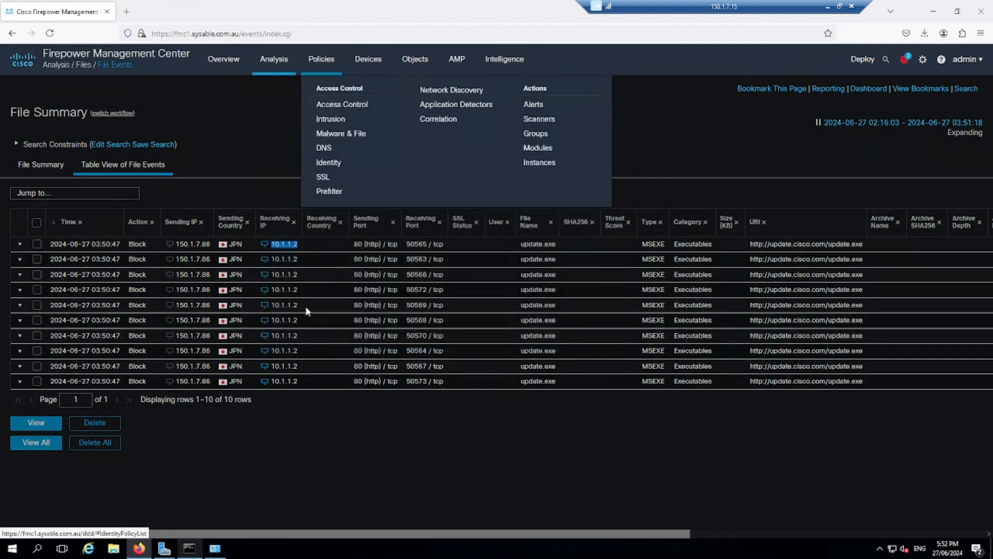
pyautogui.click(360, 139)
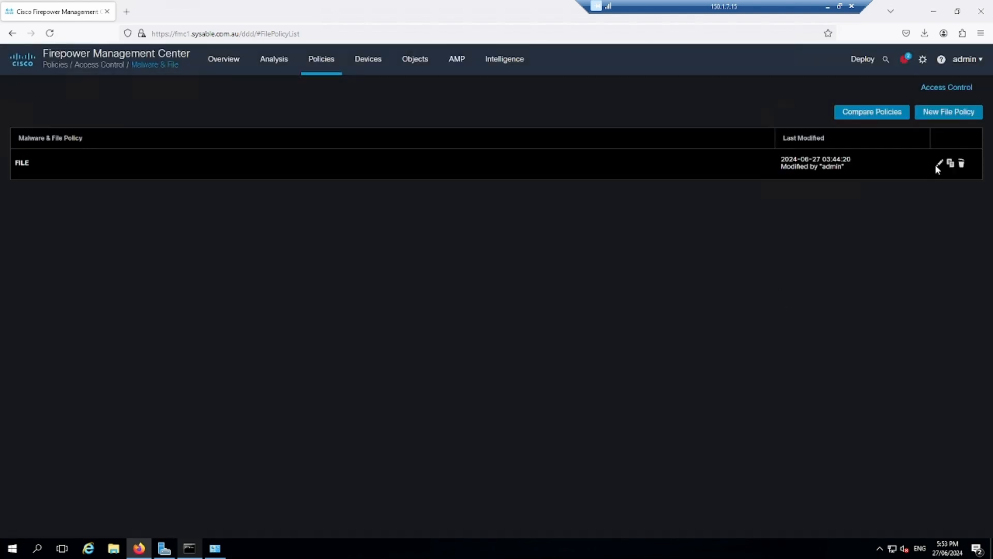
pyautogui.click(939, 164)
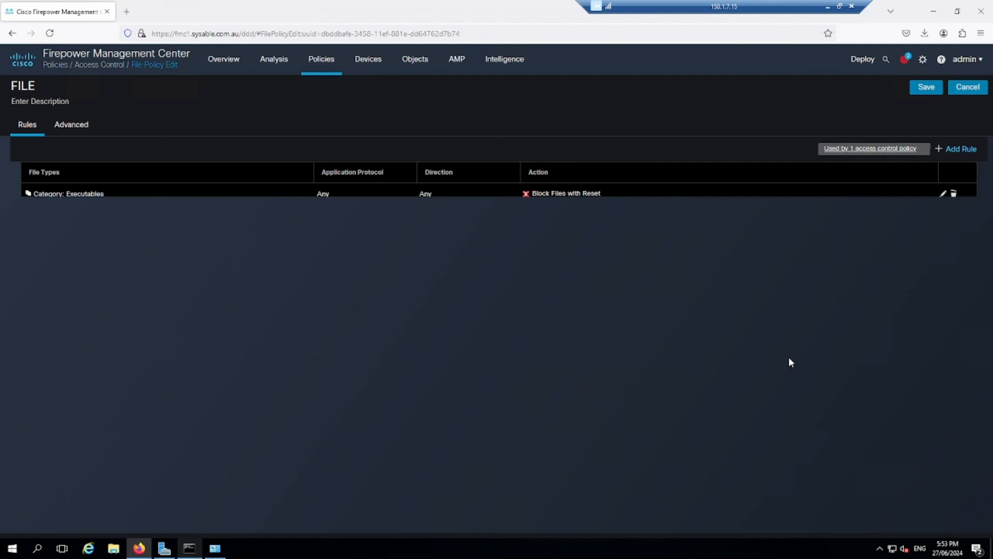
pyautogui.click(956, 149)
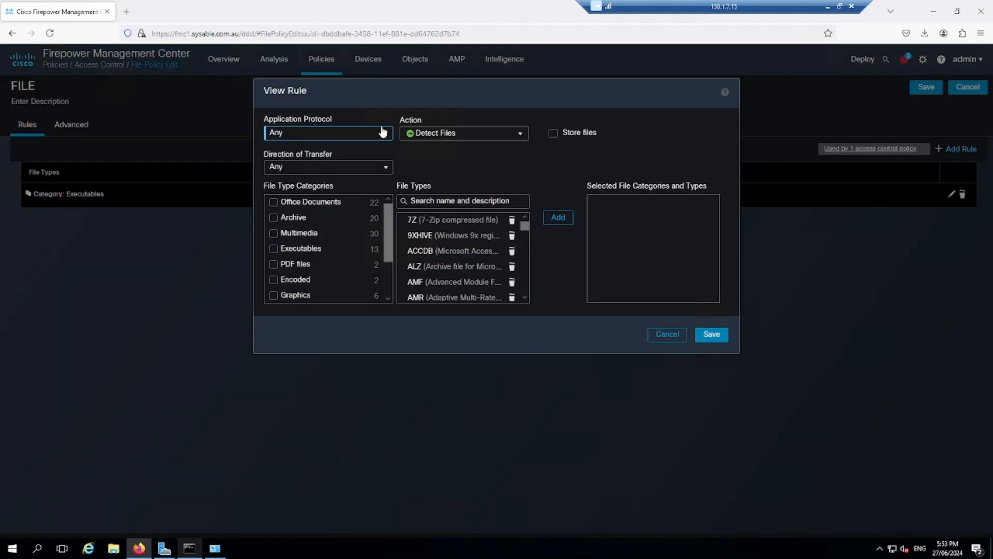
pyautogui.click(450, 133)
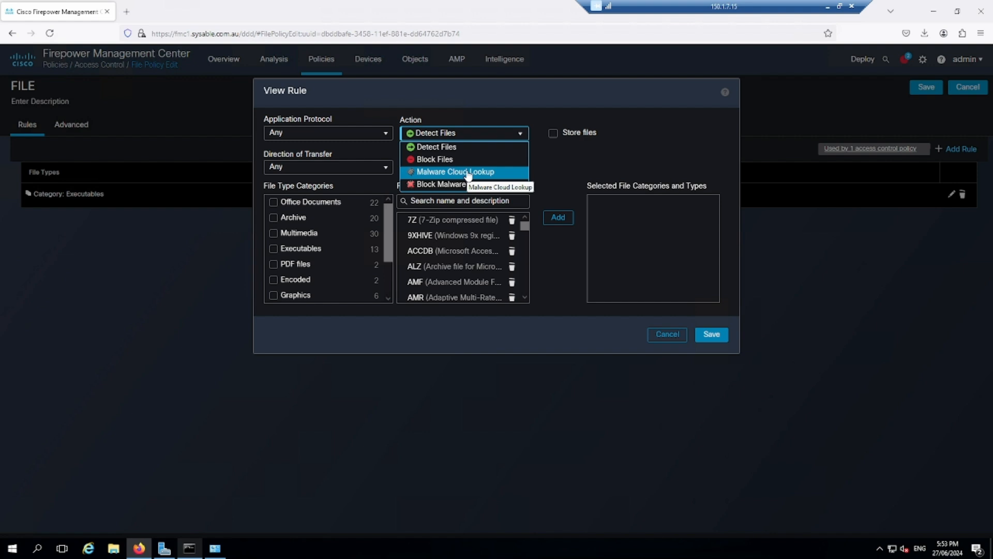
pyautogui.click(672, 335)
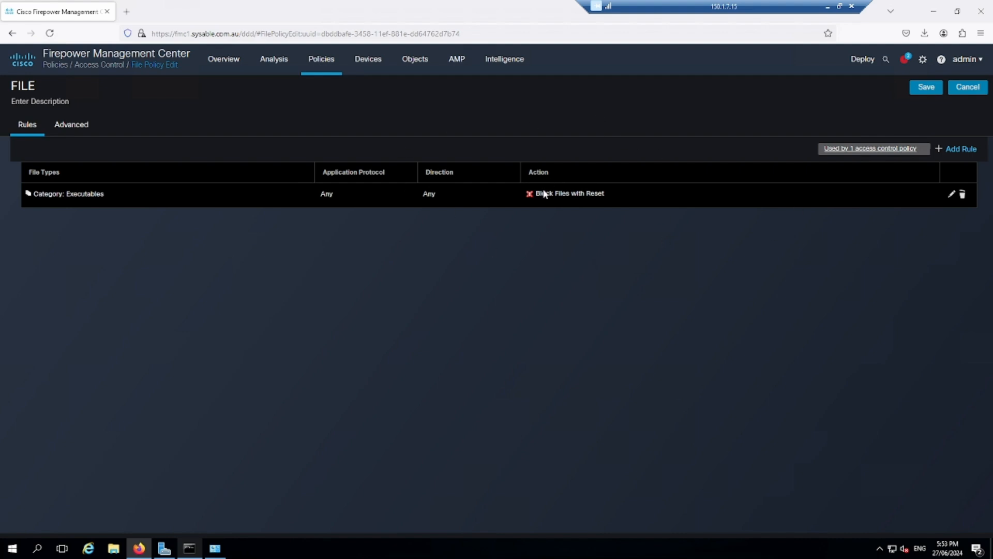
# Step: Open the FTD_POL access control policy and review its rules
pyautogui.moveTo(327, 79)
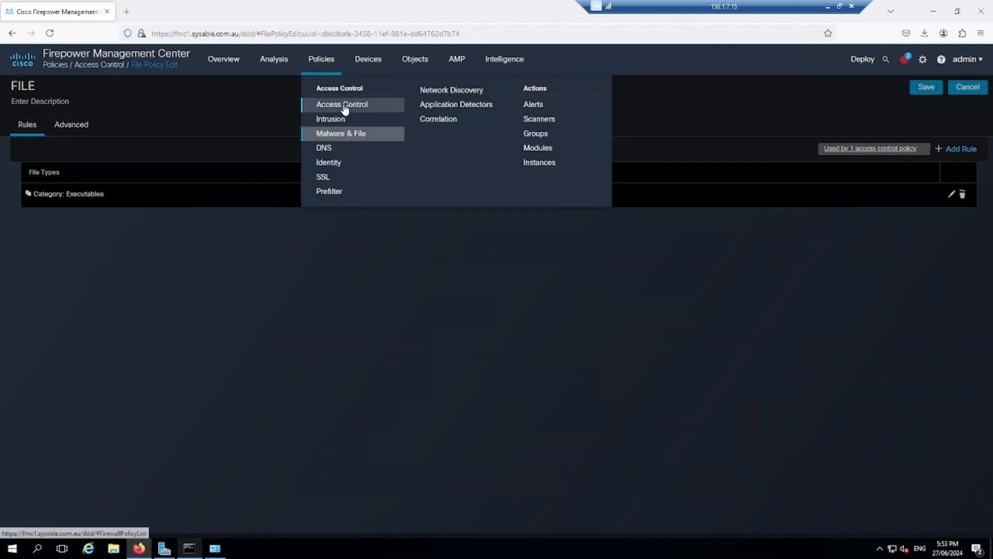
pyautogui.click(344, 104)
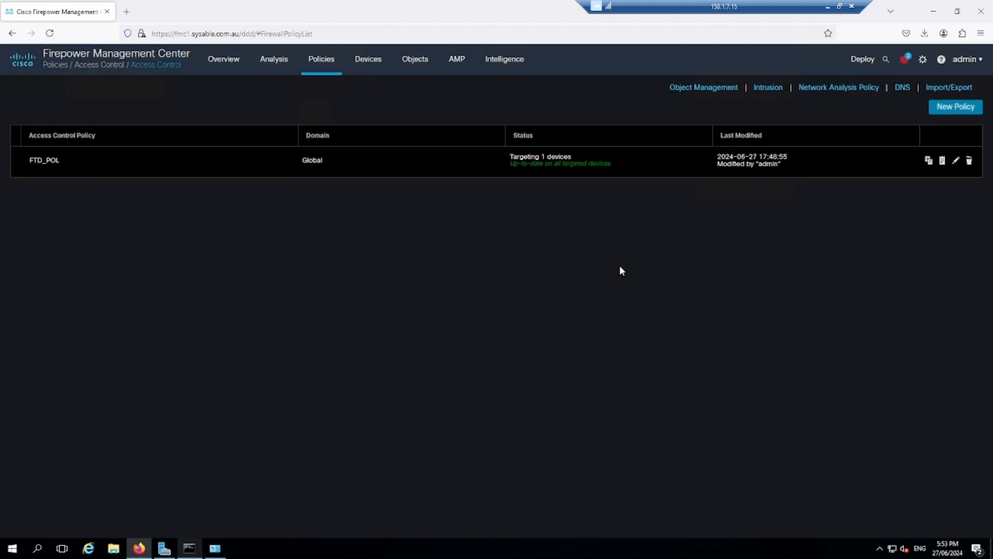
pyautogui.click(956, 161)
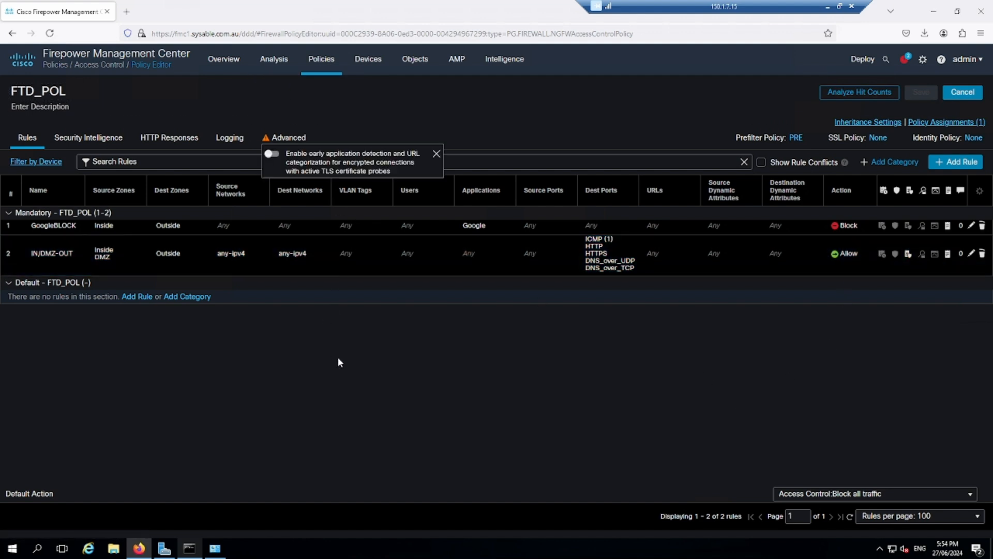
# Step: Start a new rule in the FILE policy with the Block Malware action, enabling Spero Analysis for MSEXE, Dynamic Analysis and Local Malware Analysis
pyautogui.moveTo(320, 61)
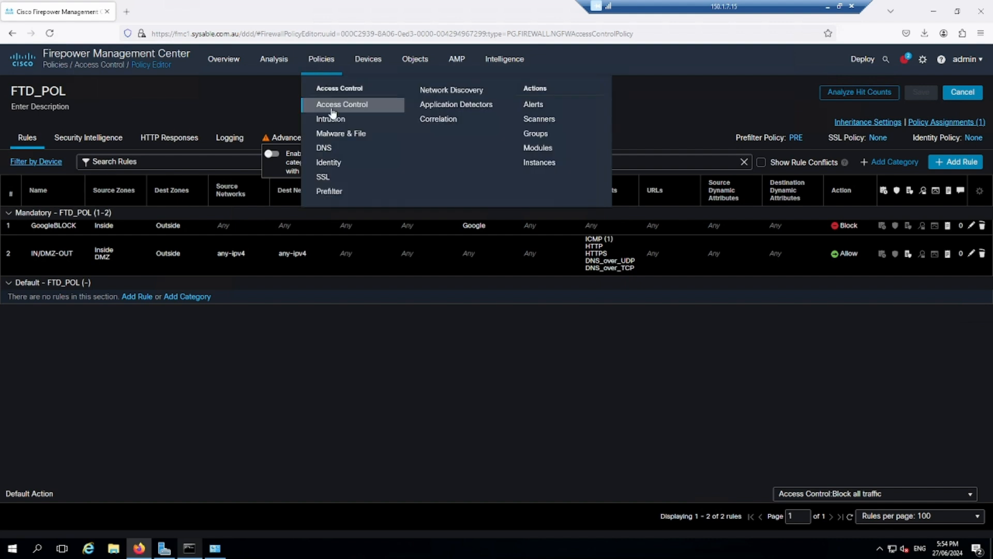
pyautogui.click(357, 137)
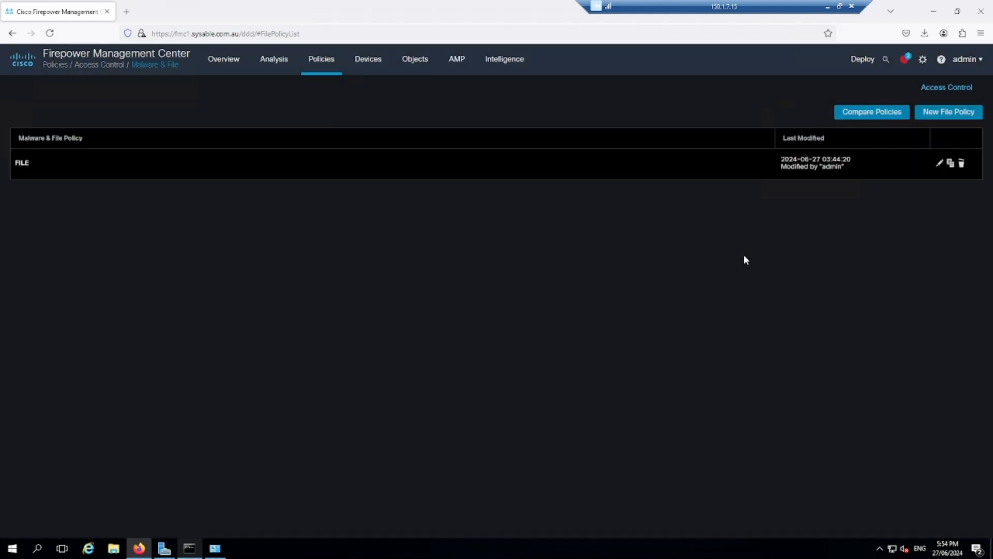
pyautogui.click(938, 165)
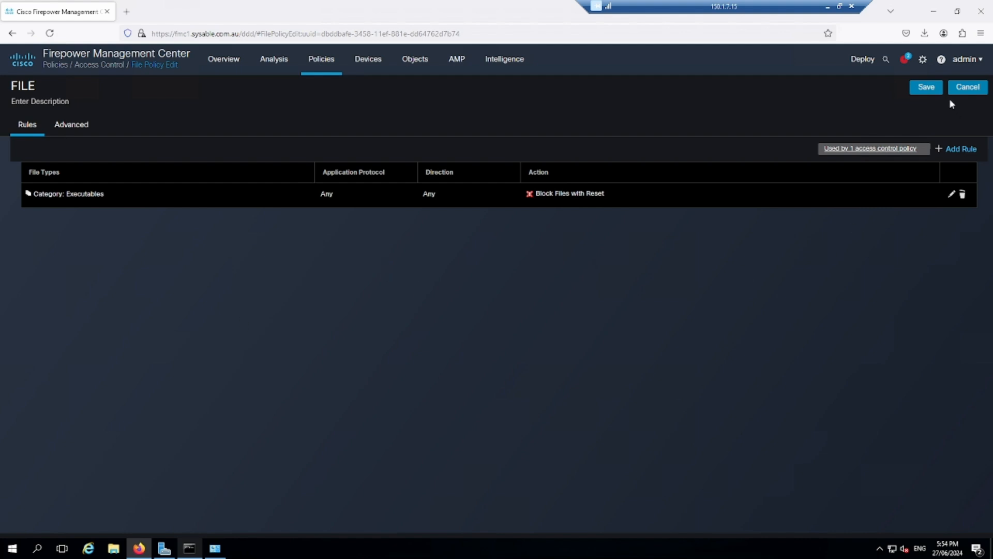
pyautogui.click(961, 151)
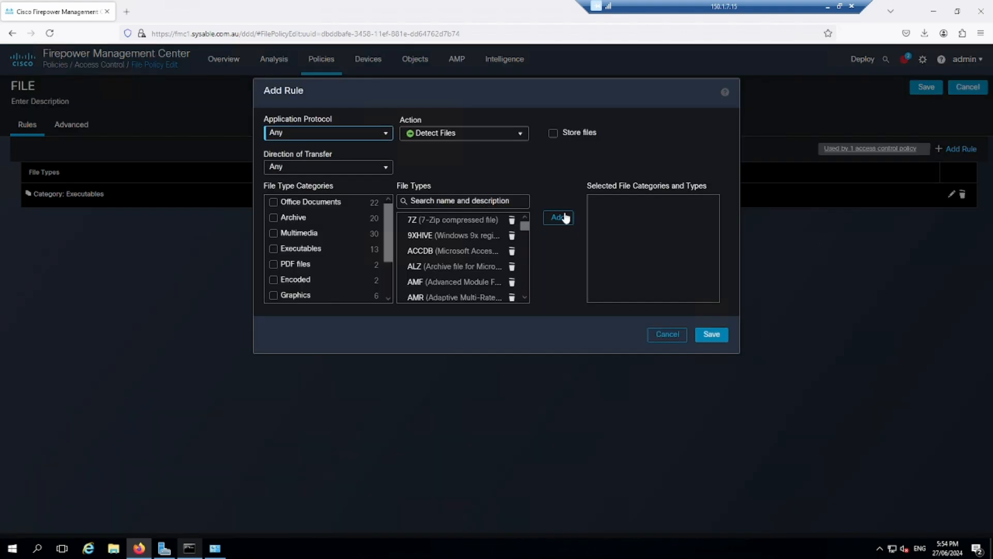
pyautogui.click(489, 134)
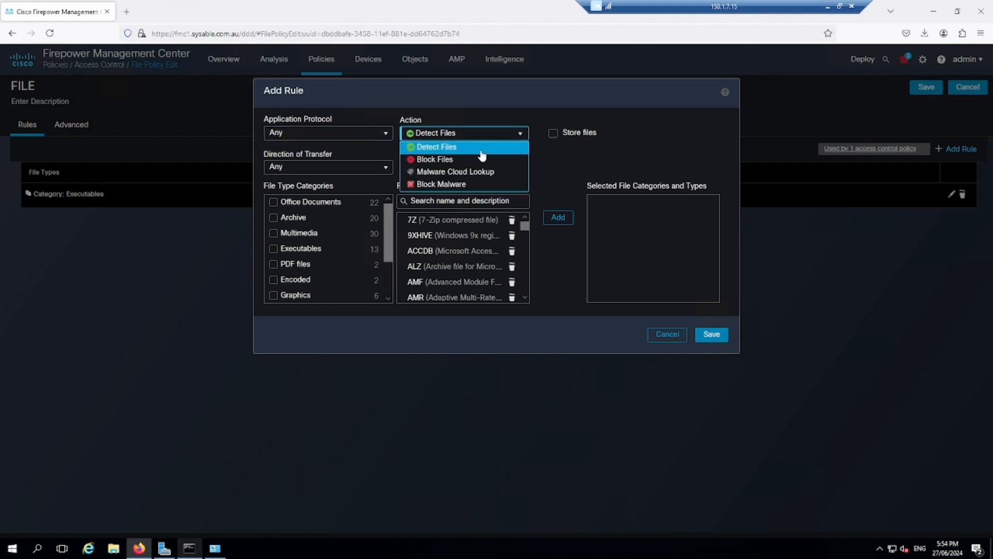
pyautogui.click(453, 185)
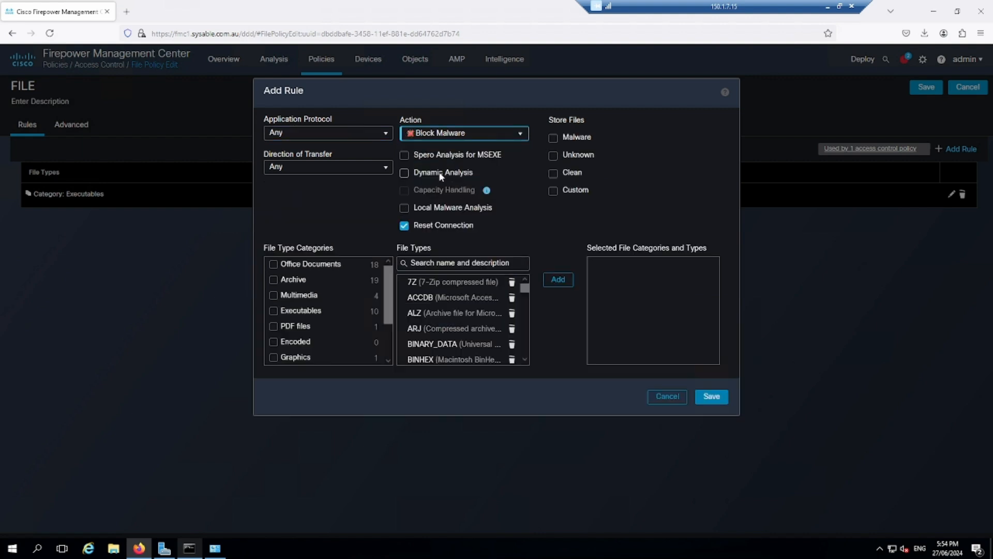
pyautogui.click(404, 155)
pyautogui.click(404, 172)
pyautogui.click(403, 207)
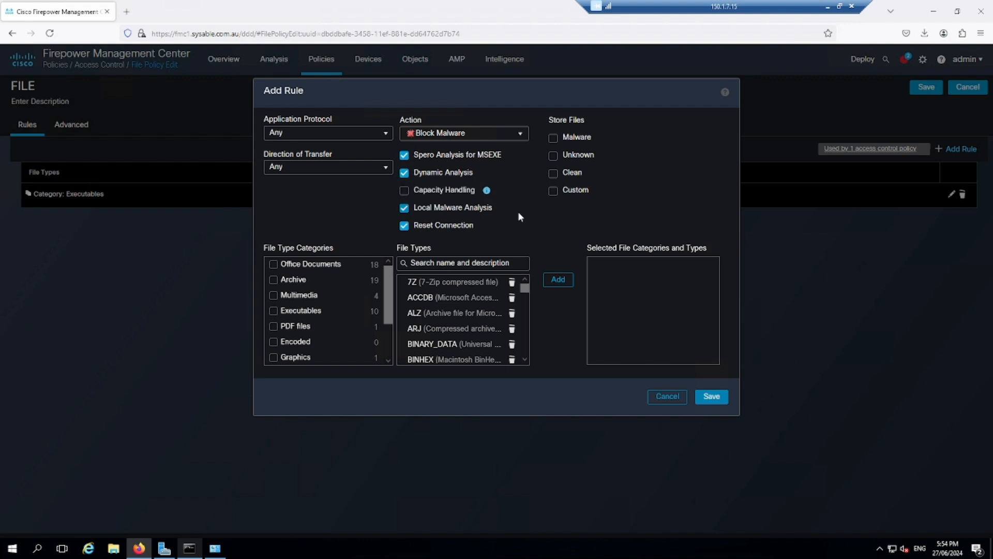
# Step: Enable Capacity Handling in the new Block Malware rule and store only files with the Malware and Clean dispositions
pyautogui.click(554, 139)
pyautogui.click(553, 174)
pyautogui.click(553, 191)
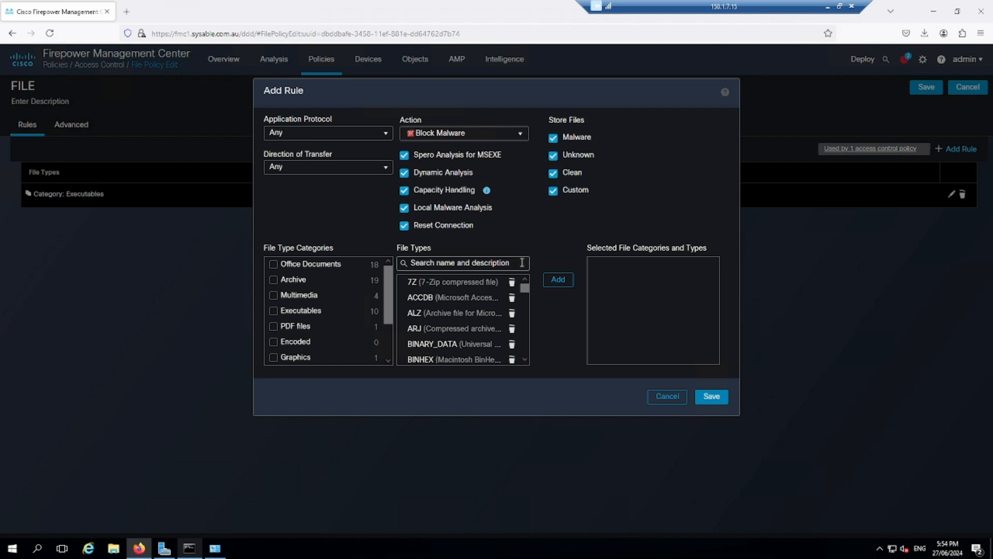
pyautogui.click(553, 155)
pyautogui.click(553, 190)
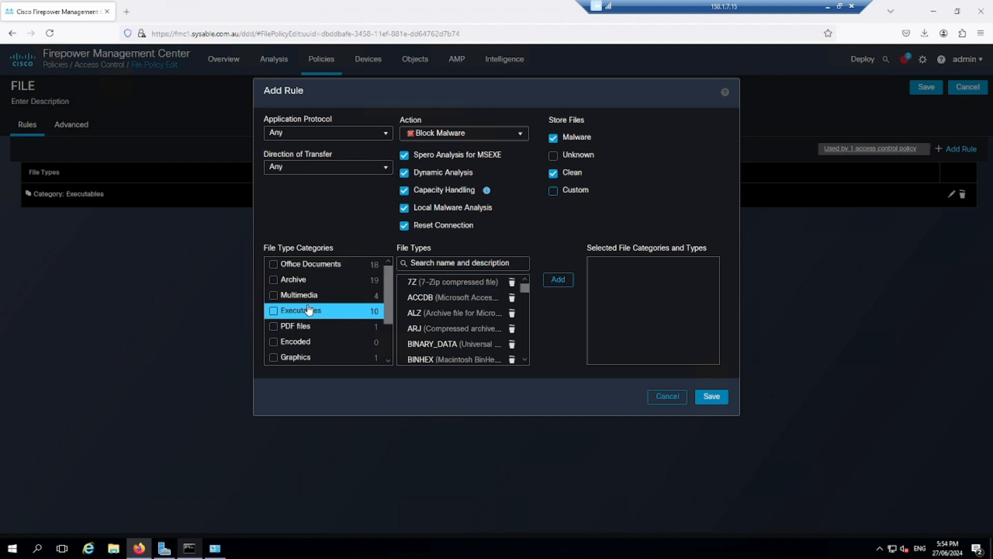
# Step: Add all file type categories, from Office Documents through Local Malware Analysis Capable, to the Block Malware rule
pyautogui.click(274, 265)
pyautogui.click(273, 295)
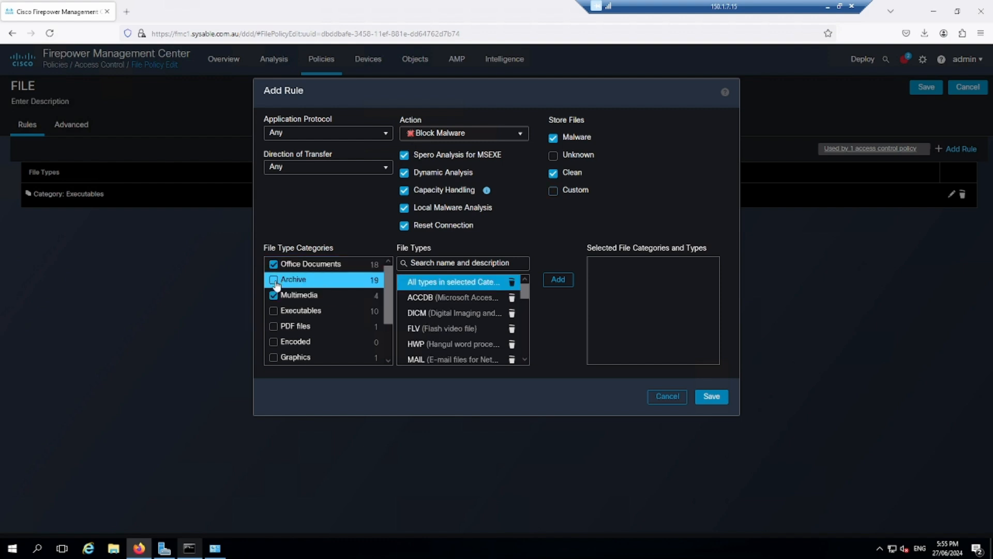
pyautogui.click(273, 280)
pyautogui.click(274, 311)
pyautogui.click(273, 341)
pyautogui.click(274, 326)
pyautogui.scroll(-1, 274, 318)
pyautogui.click(273, 311)
pyautogui.click(274, 325)
pyautogui.click(274, 341)
pyautogui.click(273, 356)
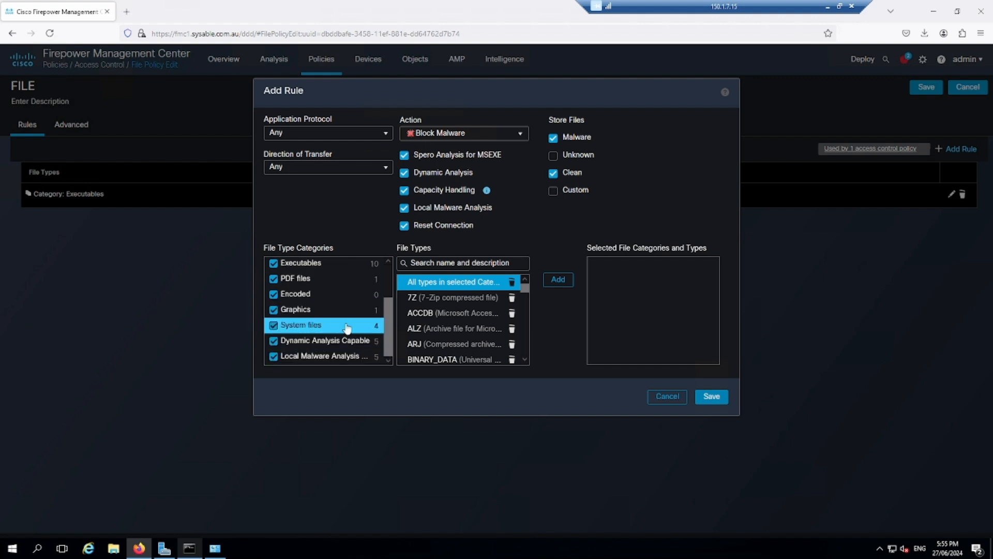
pyautogui.click(568, 280)
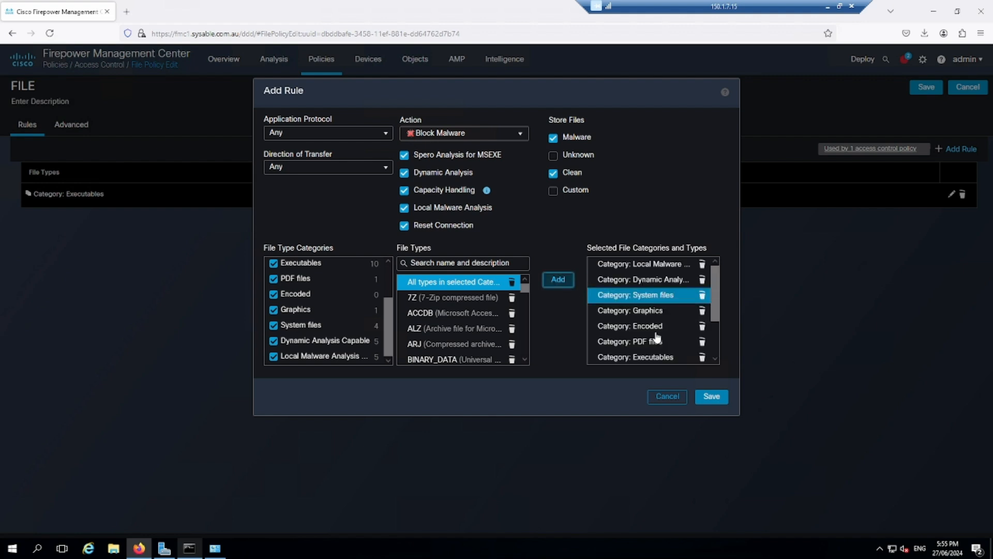
# Step: Save the Block Malware rule, accept the notice about unsupported file types, and save the FILE policy
pyautogui.click(711, 402)
pyautogui.moveTo(446, 267); pyautogui.dragTo(523, 305)
pyautogui.click(504, 321)
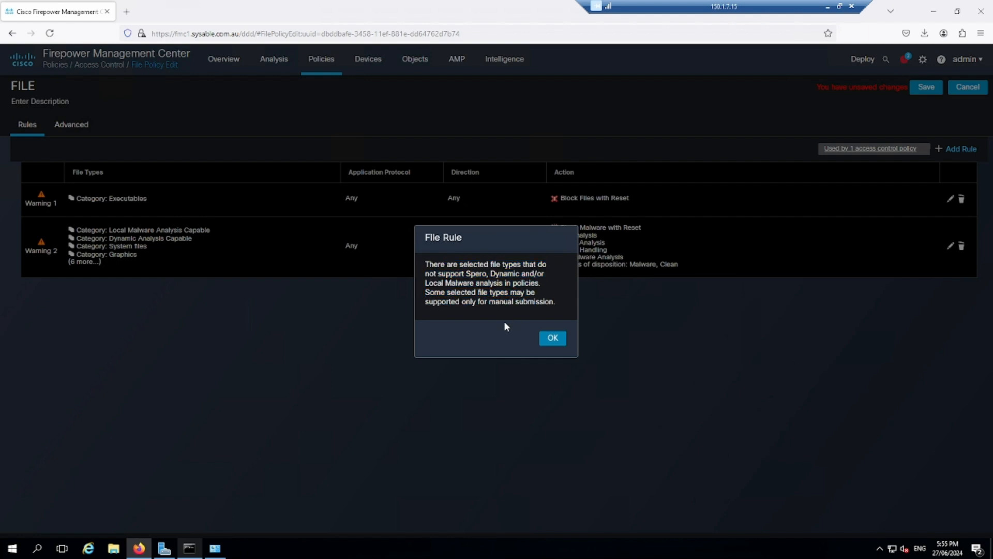
pyautogui.click(551, 338)
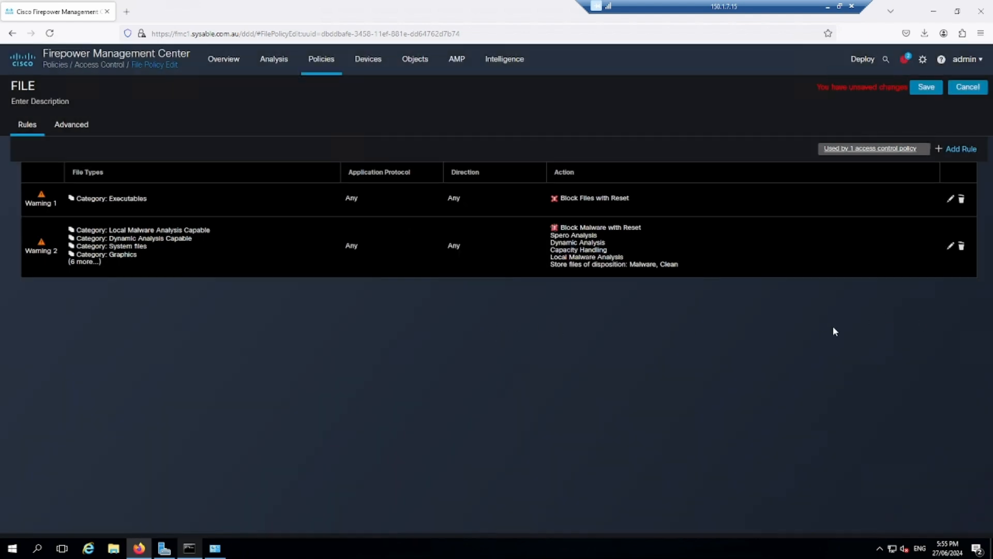
pyautogui.click(926, 87)
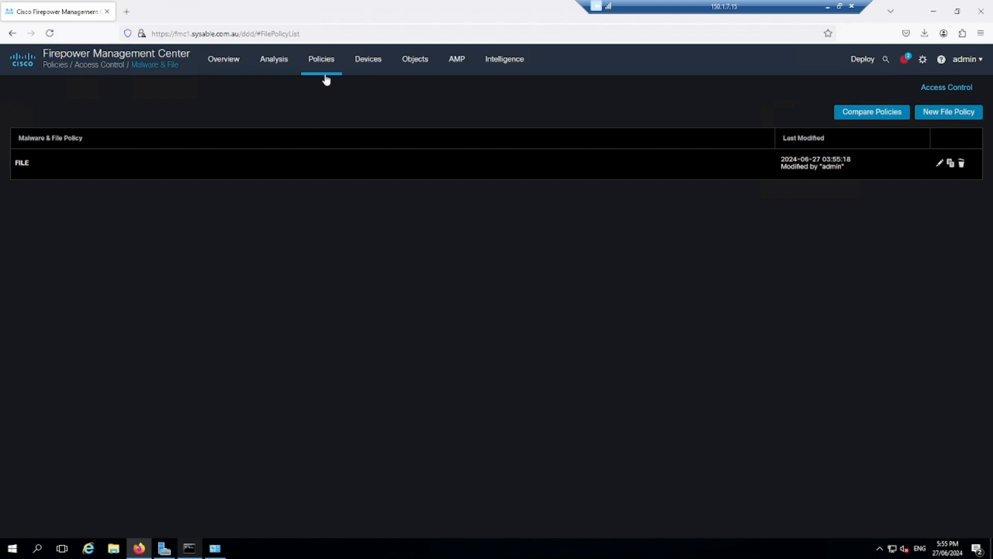
# Step: Open the FTD_POL access control policy and examine its GoogleBLOCK and IN/DMZ-OUT rules
pyautogui.moveTo(323, 66)
pyautogui.click(350, 104)
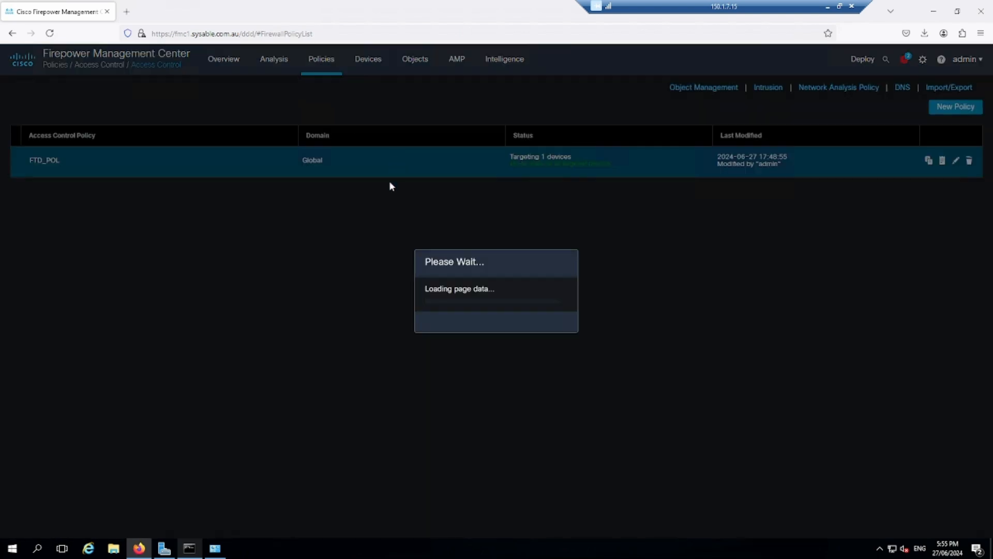
pyautogui.click(956, 162)
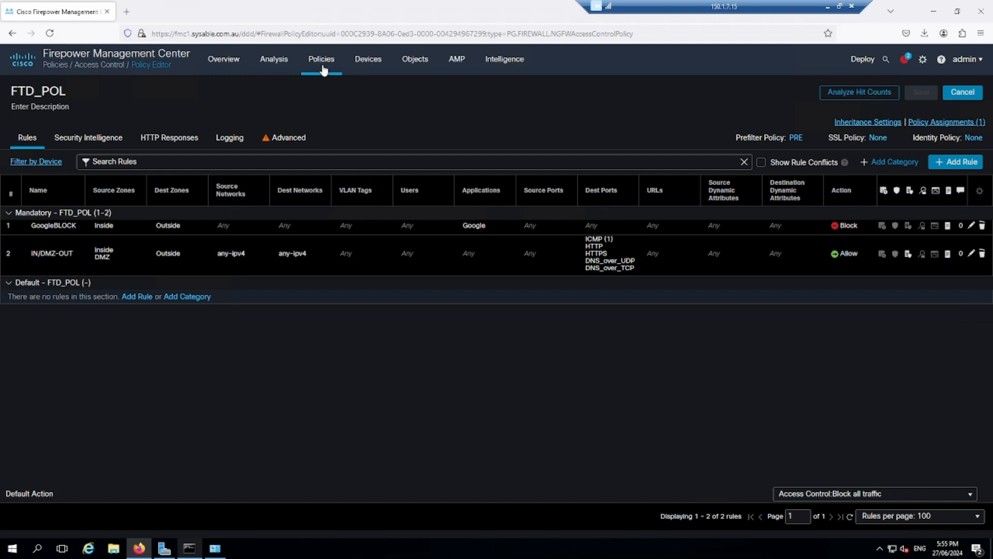
# Step: Create a new malware and file policy named Test_File
pyautogui.click(337, 134)
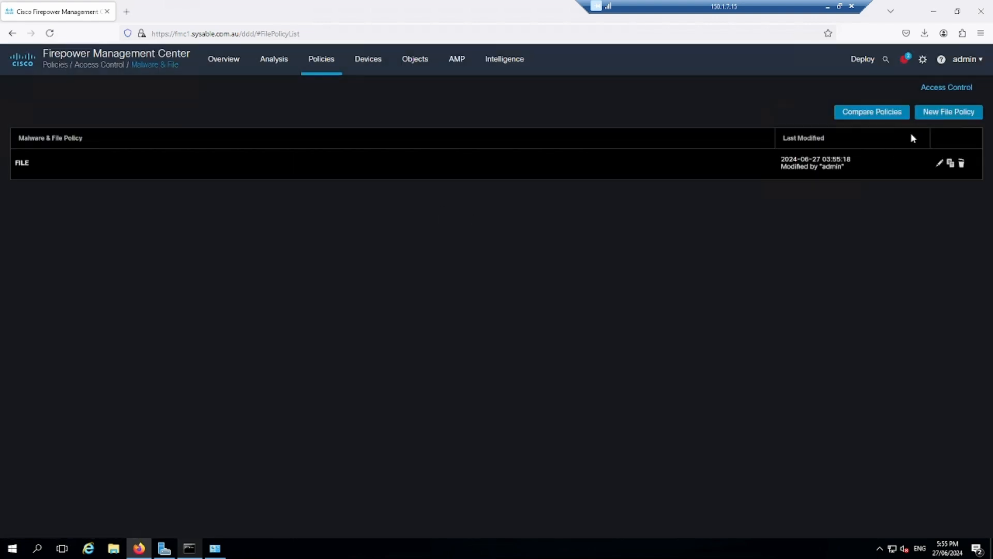
pyautogui.click(948, 115)
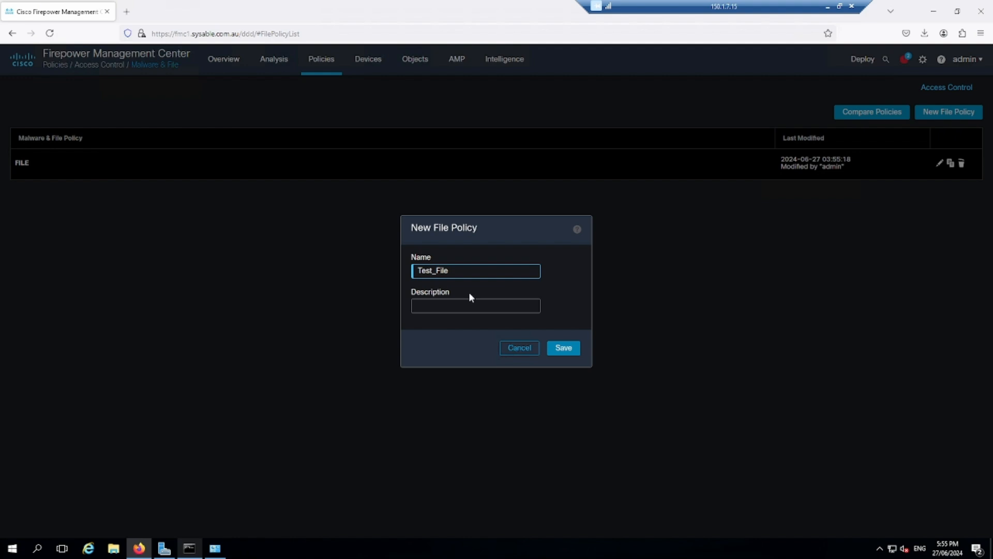
pyautogui.click(564, 348)
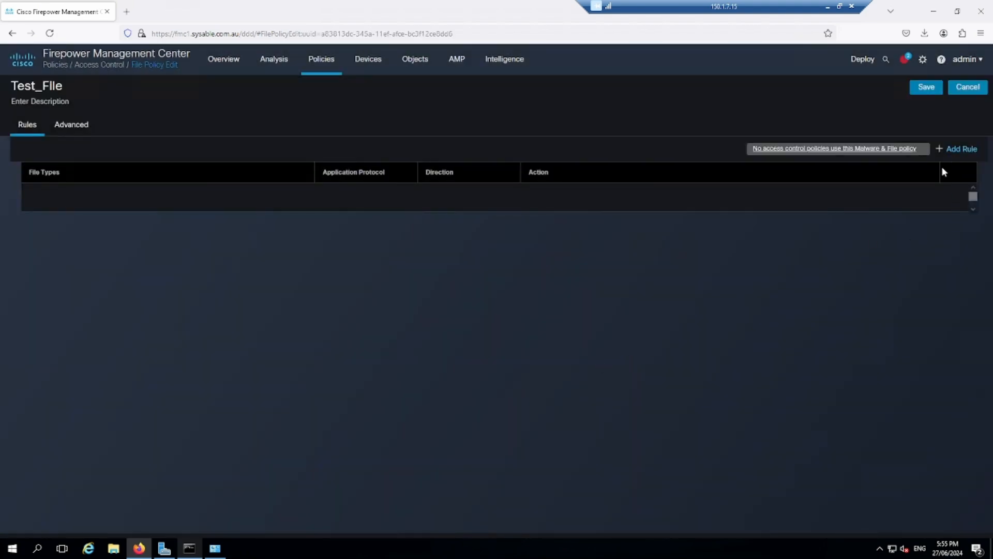
# Step: Add a Block Files rule for the Executables category with Reset Connection to Test_File and save the policy
pyautogui.click(958, 150)
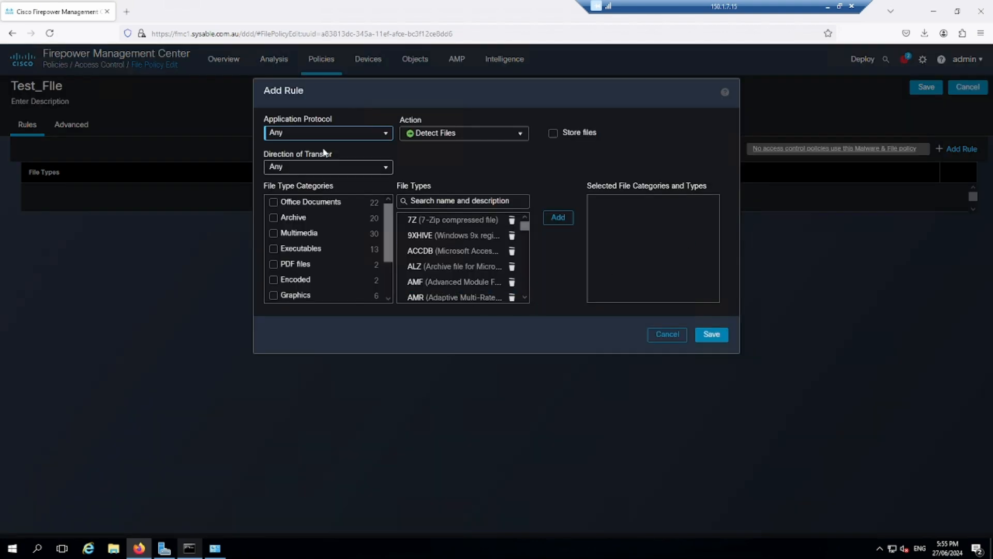
pyautogui.click(443, 135)
pyautogui.click(444, 159)
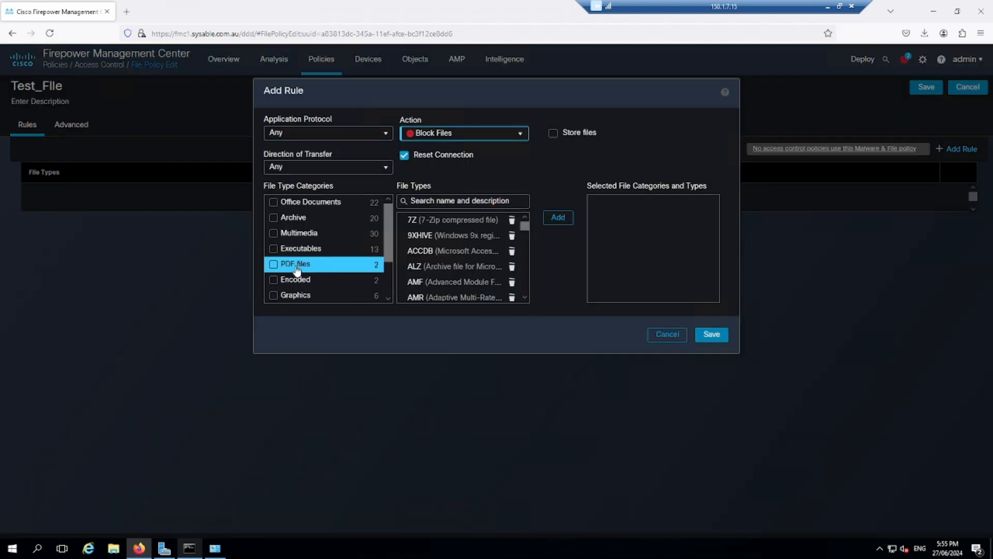
pyautogui.click(274, 249)
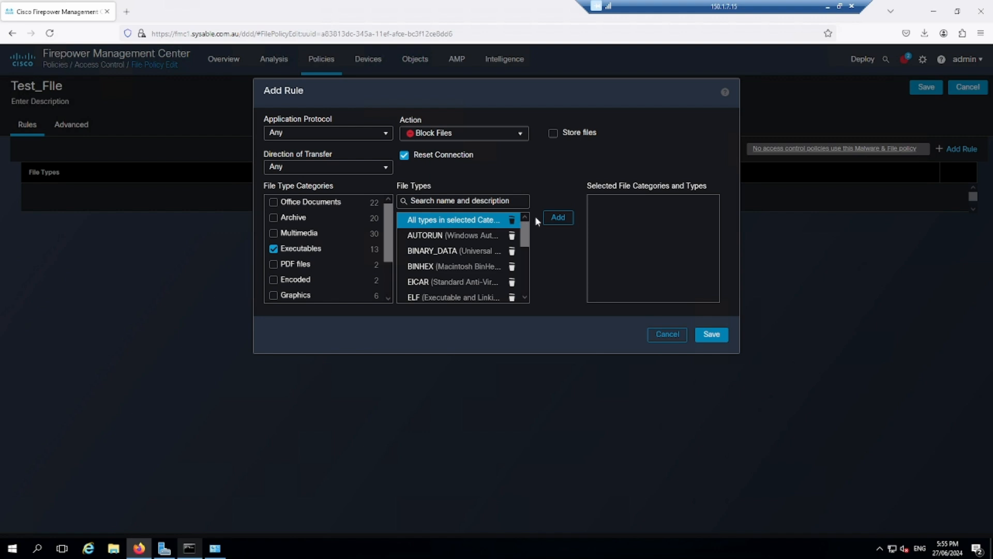
pyautogui.click(558, 218)
pyautogui.click(709, 335)
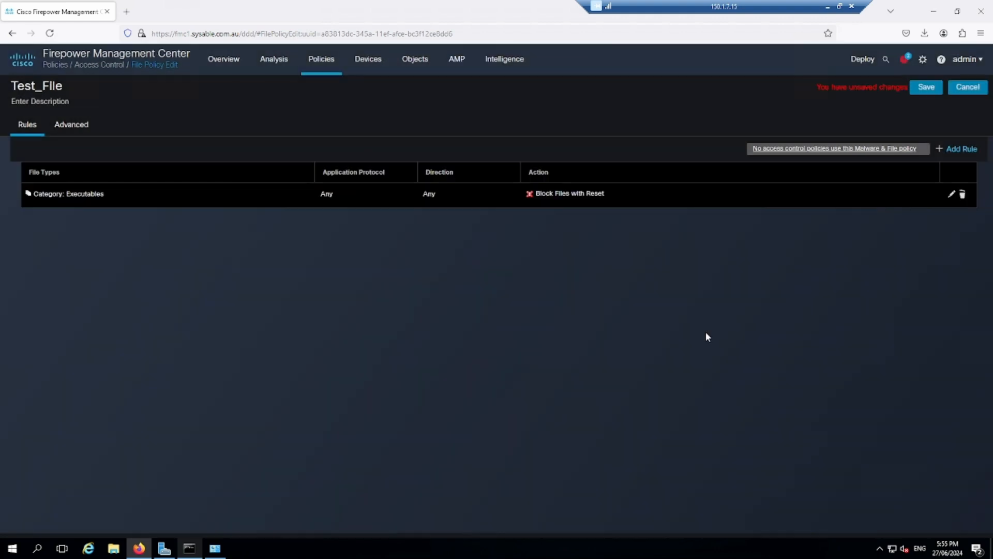
pyautogui.click(926, 89)
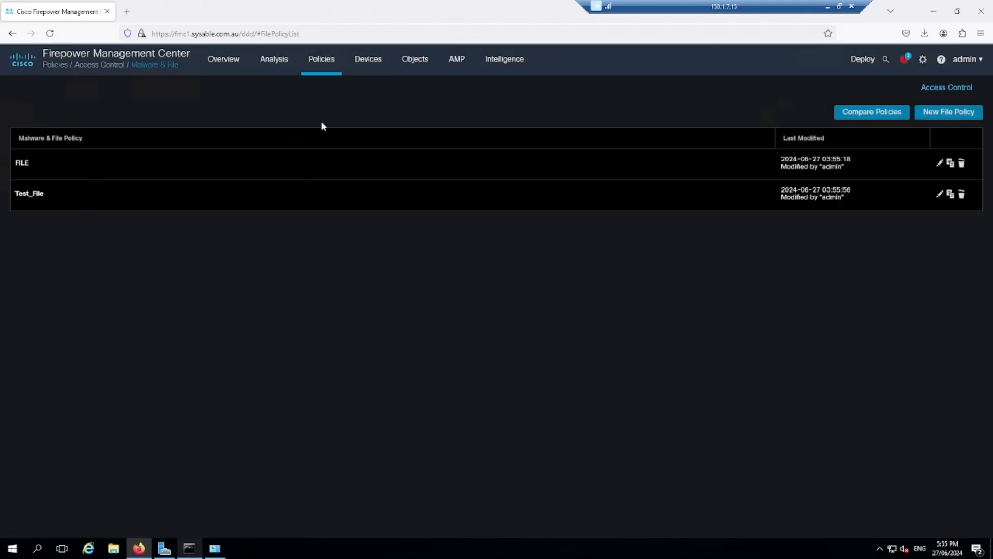
# Step: Return to the access control policies and open FTD_POL for editing
pyautogui.moveTo(324, 69)
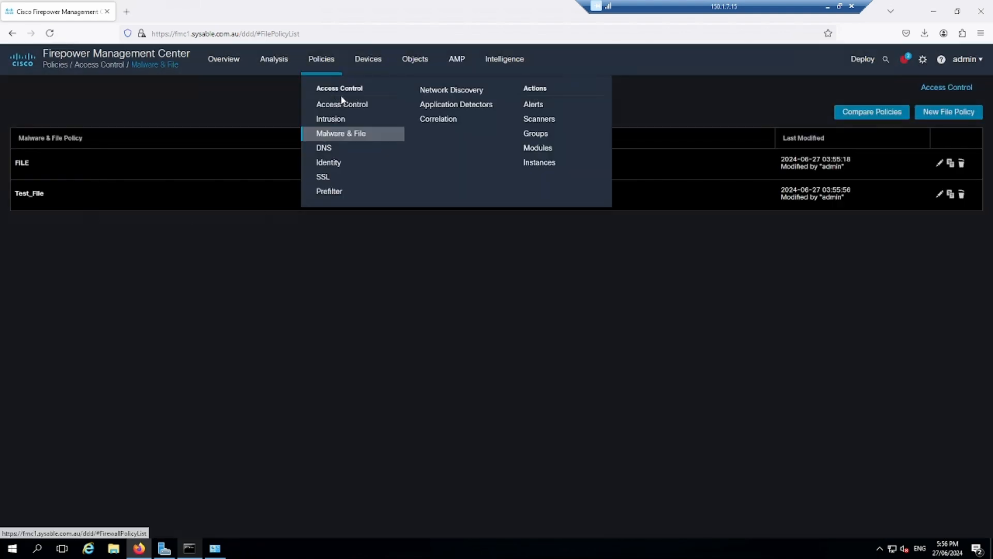
pyautogui.click(342, 102)
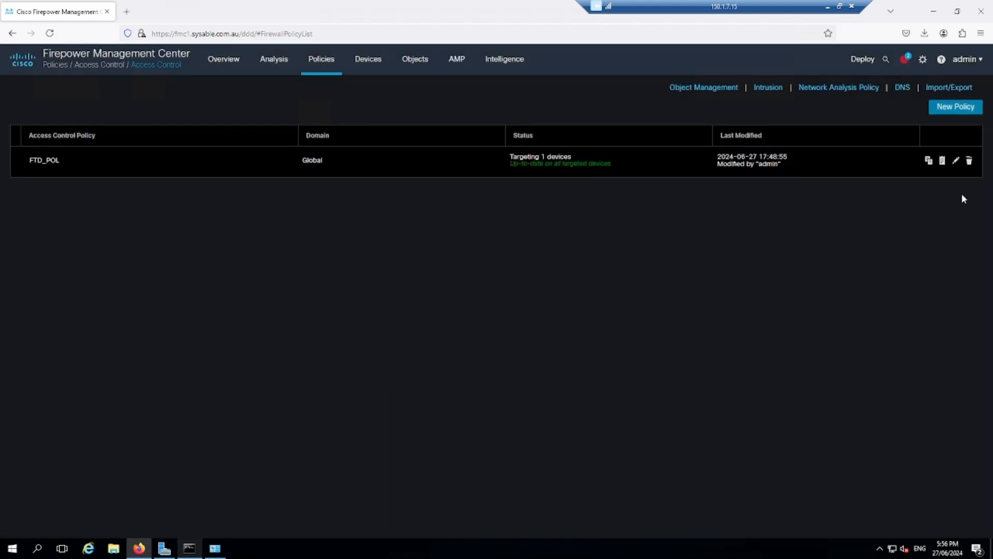
pyautogui.click(955, 160)
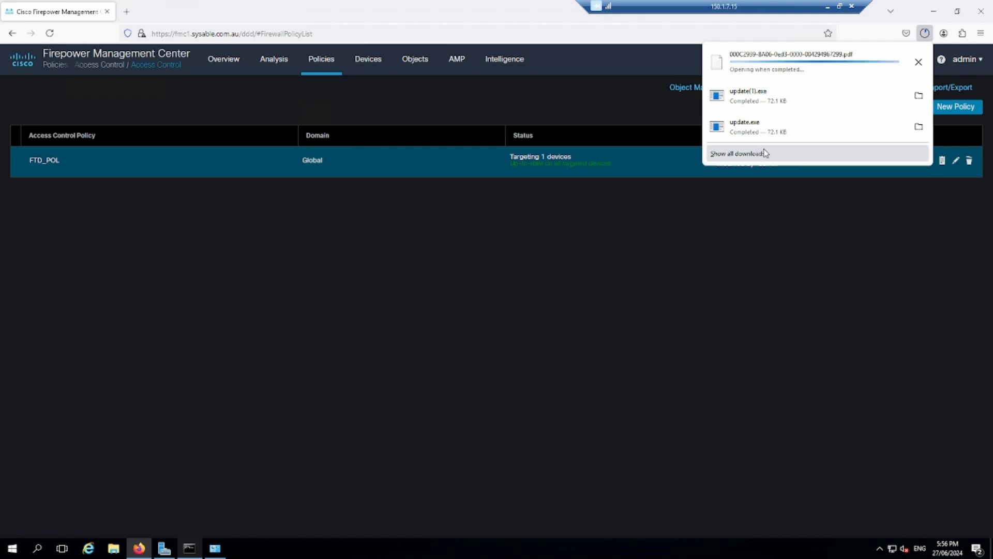
pyautogui.click(790, 153)
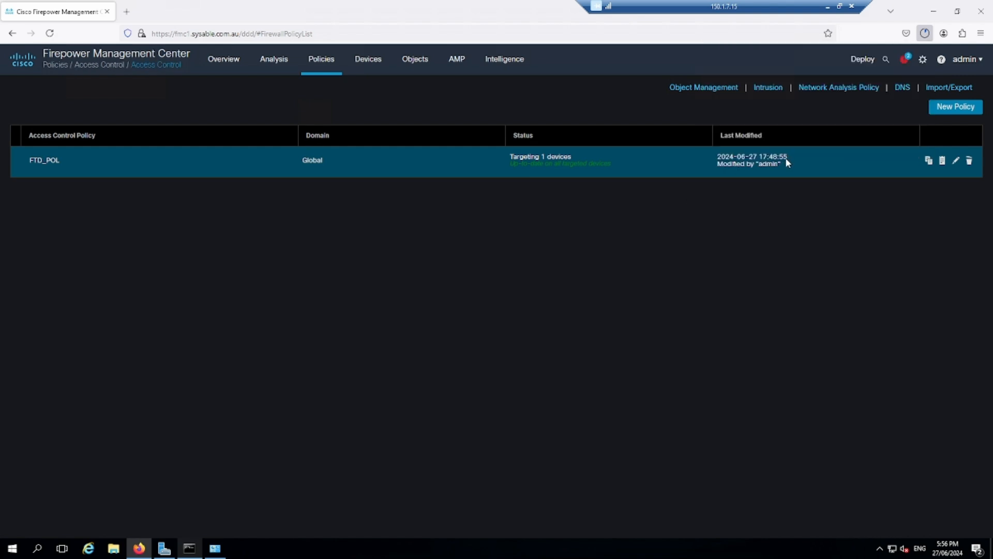
pyautogui.click(57, 11)
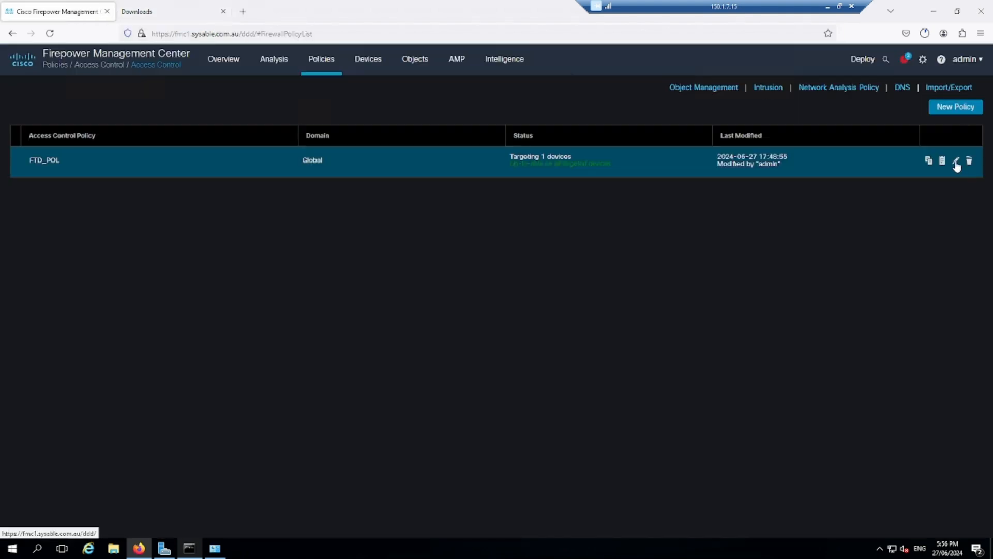
pyautogui.click(956, 161)
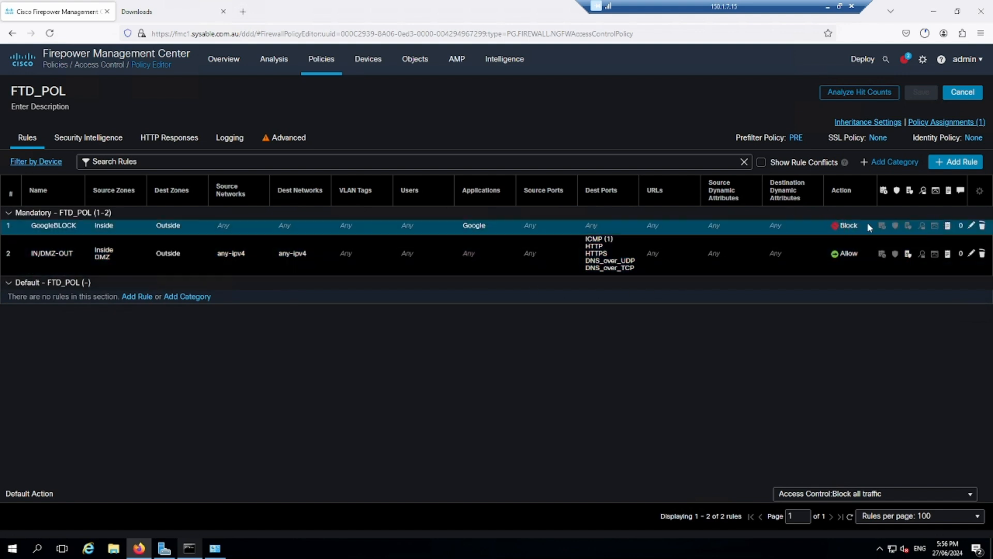
# Step: Change the GoogleBLOCK rule's action to Allow and save the rule
pyautogui.click(971, 226)
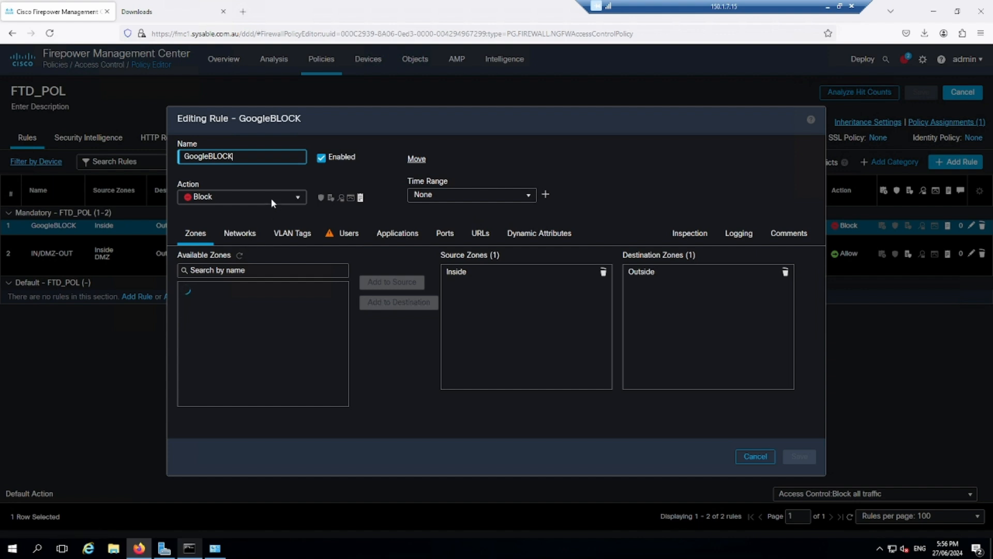
pyautogui.click(271, 198)
pyautogui.click(242, 220)
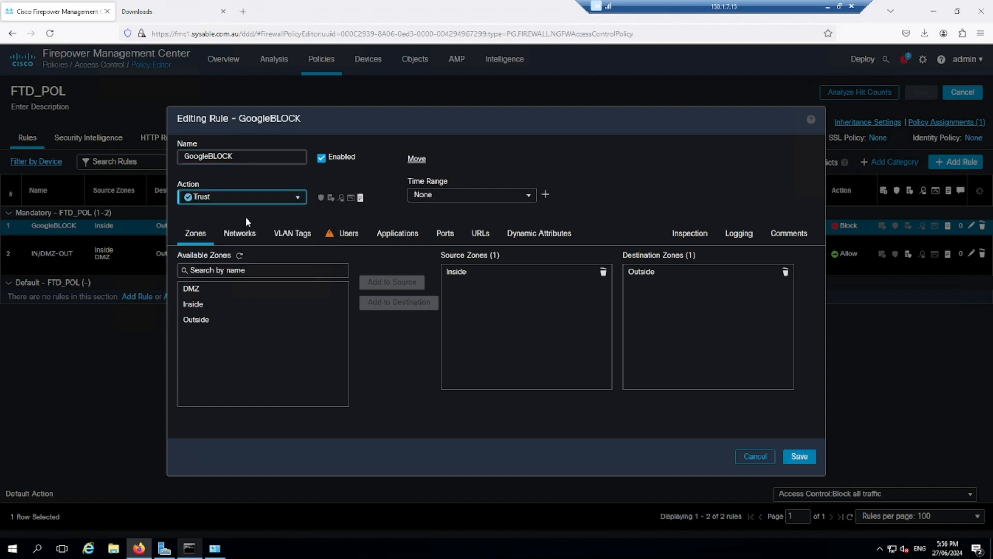
pyautogui.click(270, 198)
pyautogui.click(231, 207)
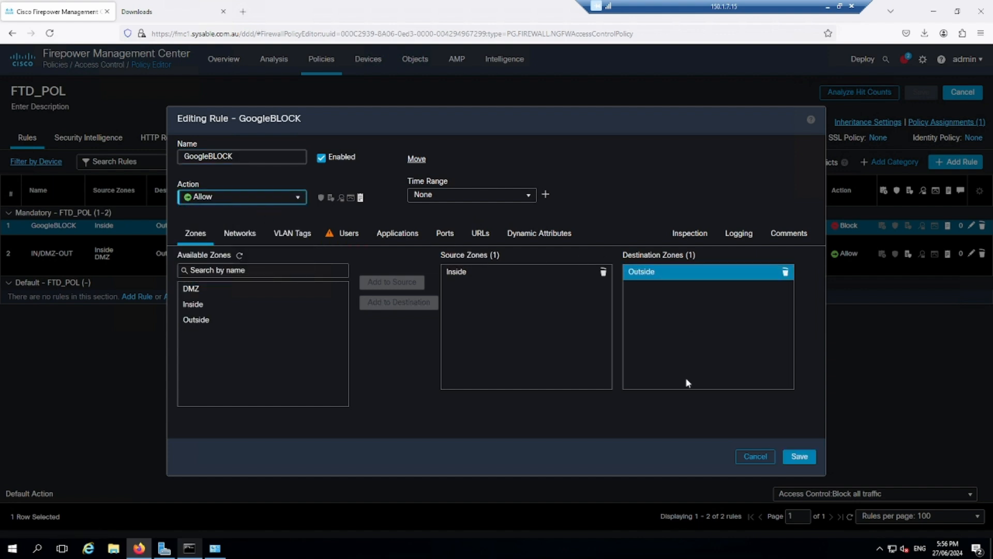
pyautogui.click(799, 455)
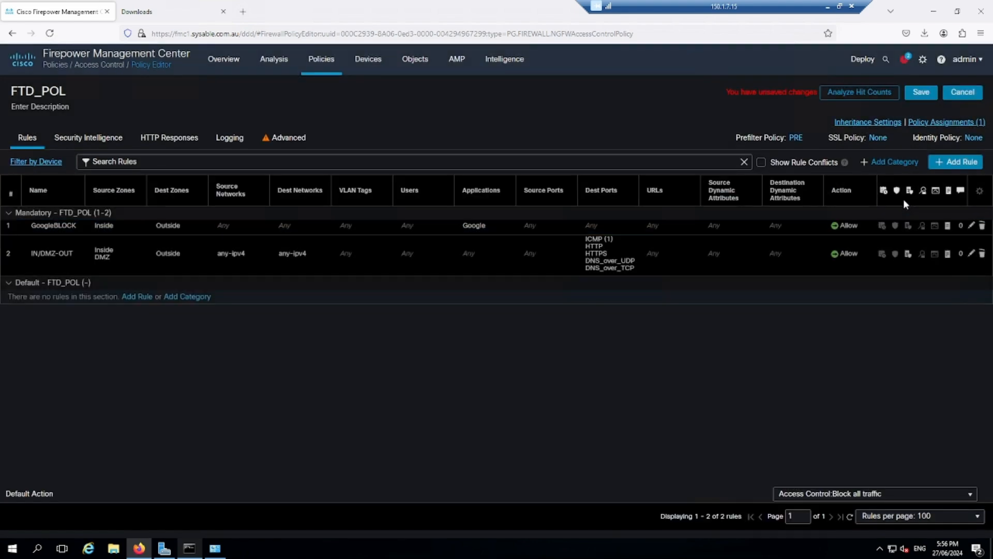
# Step: Assign the Test_File file policy to the GoogleBLOCK rule's inspection settings and save the rule
pyautogui.click(919, 228)
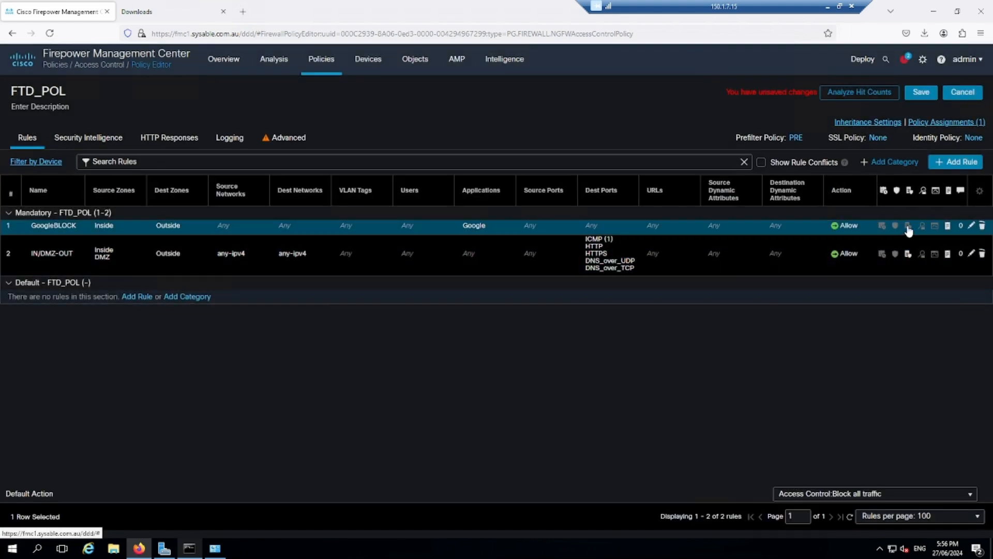
pyautogui.doubleClick(902, 228)
pyautogui.click(261, 316)
pyautogui.click(213, 353)
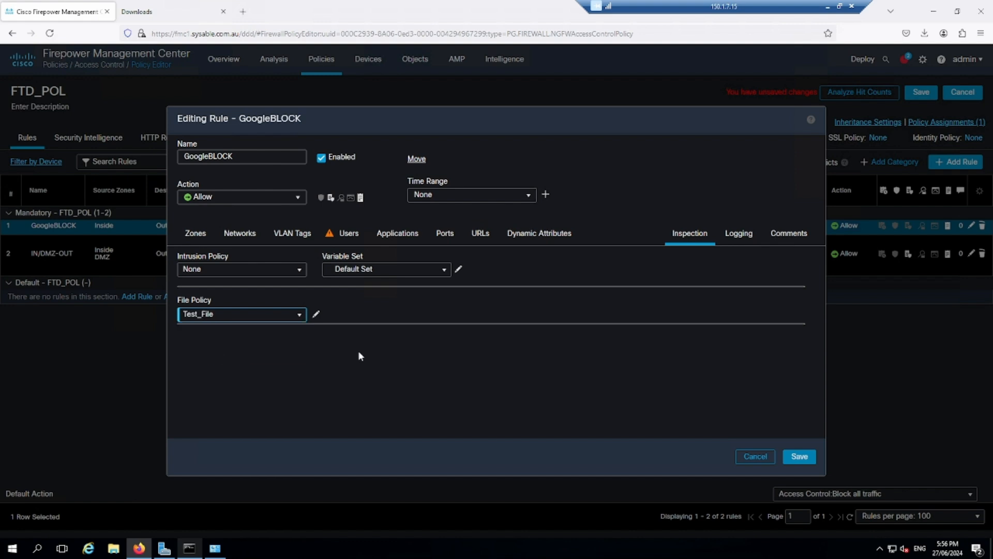
pyautogui.click(800, 458)
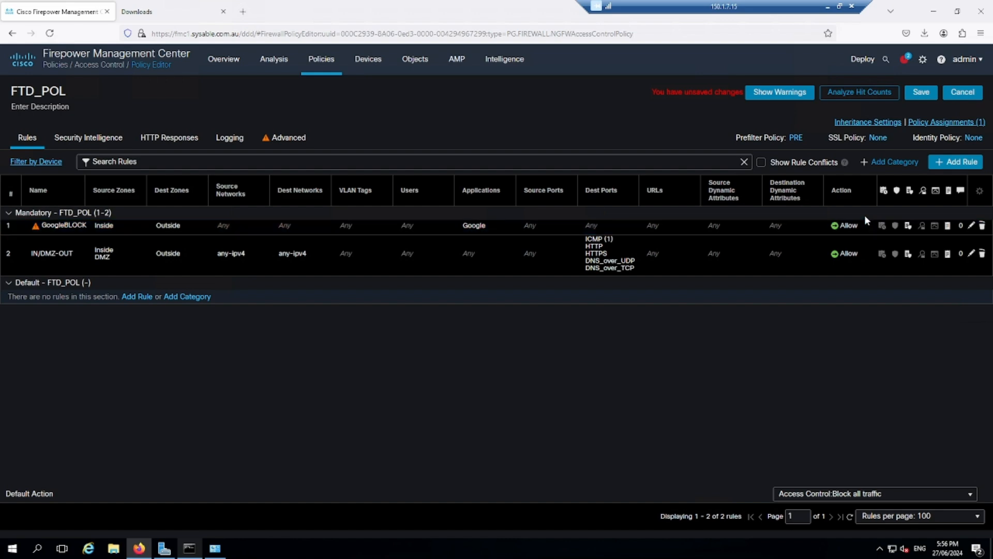
# Step: Delete the GoogleBLOCK rule from FTD_POL and save the access control policy
pyautogui.click(983, 226)
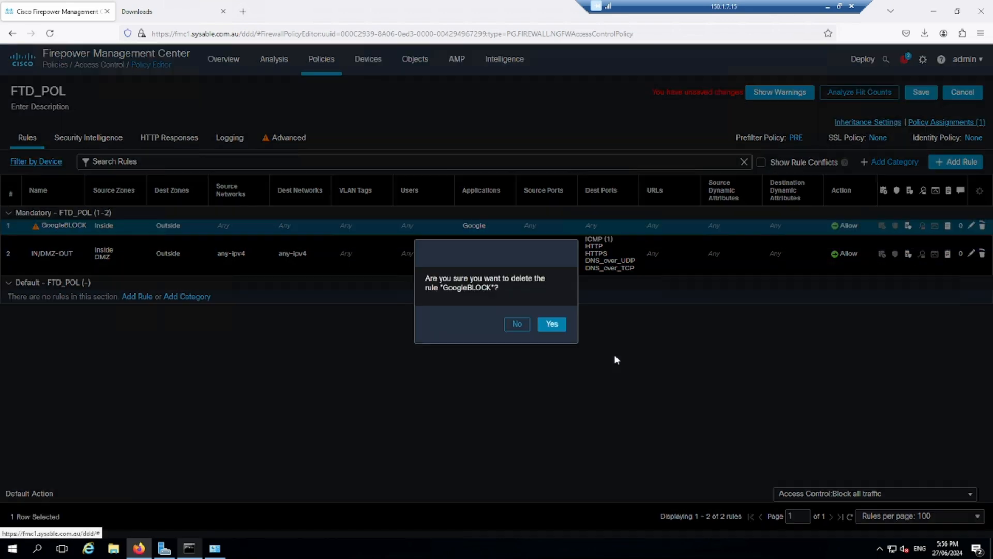
pyautogui.click(552, 327)
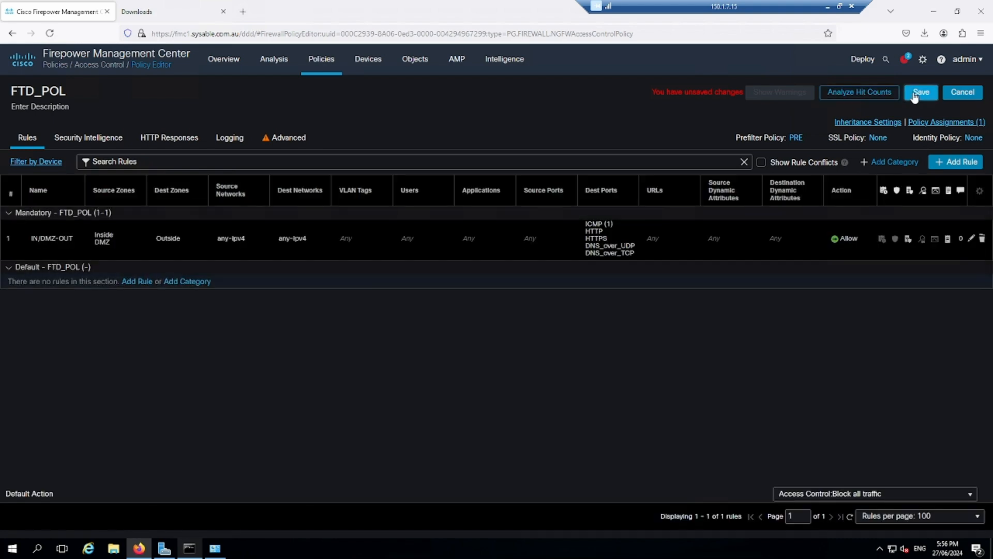
pyautogui.click(920, 92)
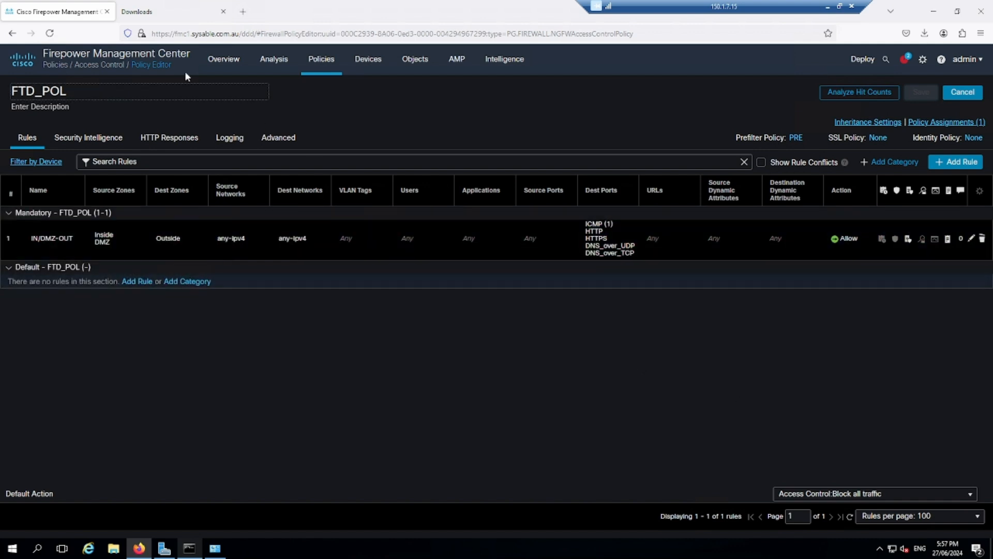
# Step: Check the browser's downloads list, return to the management center and view the pending deployments
pyautogui.click(189, 14)
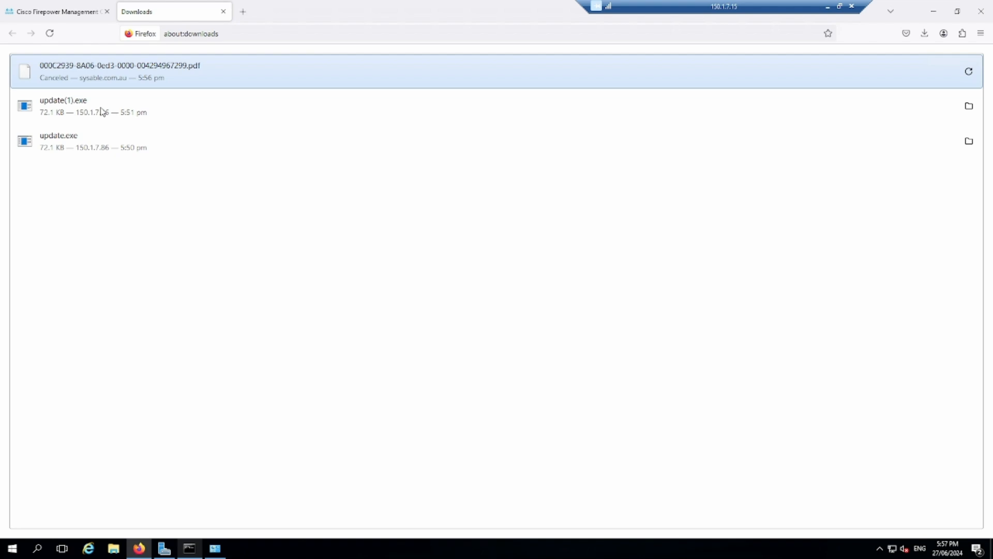
pyautogui.click(69, 12)
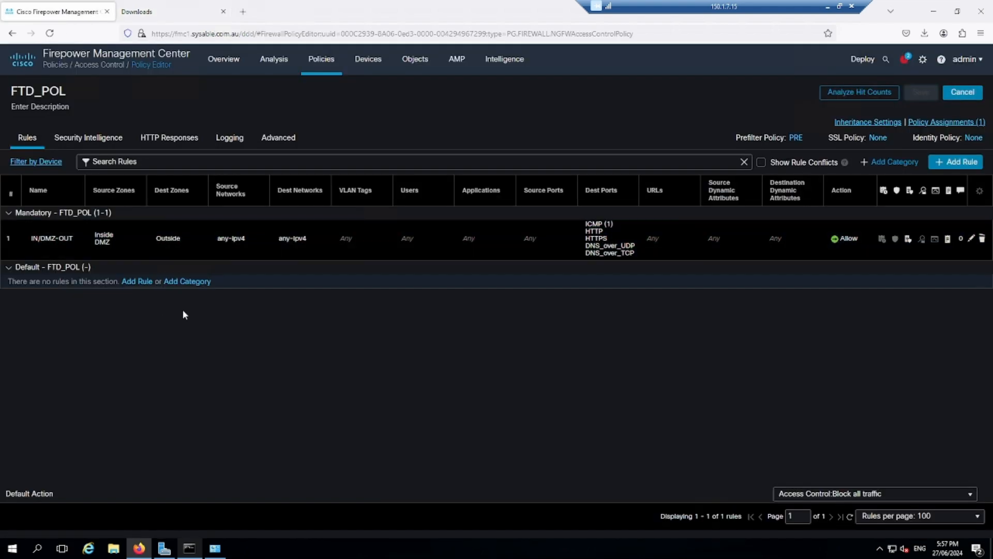
pyautogui.moveTo(863, 75)
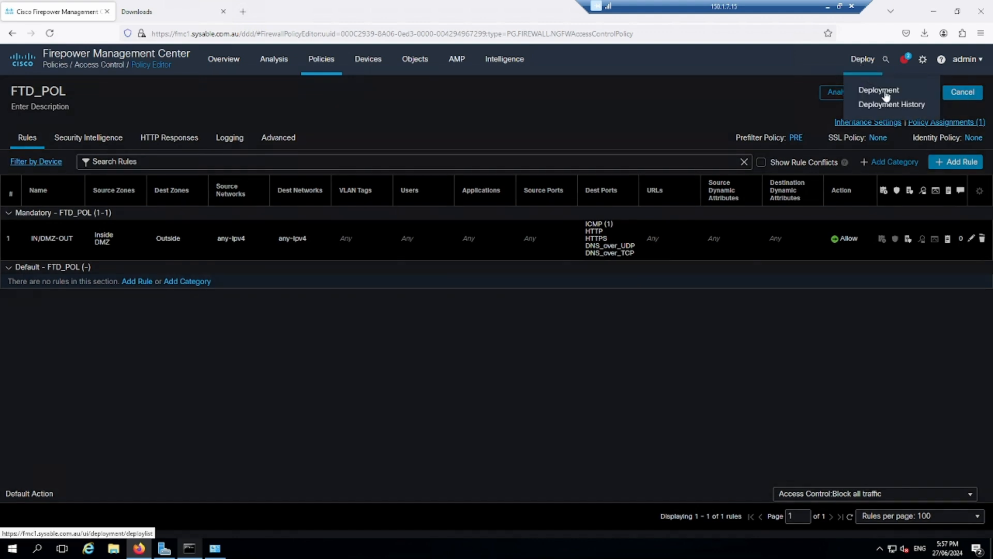
pyautogui.click(880, 89)
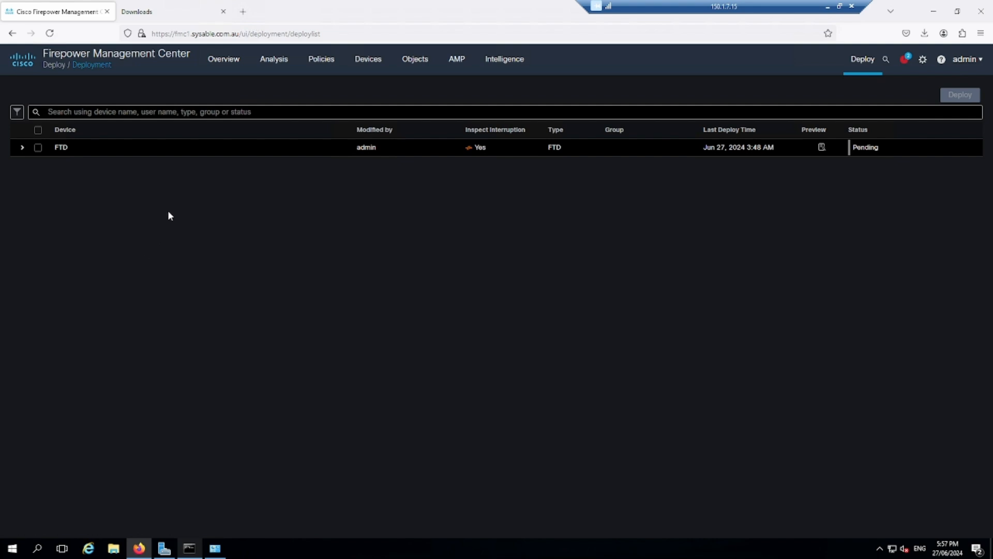
# Step: Open the FILE malware and file policy and delete its Block Files rule for the Executables category
pyautogui.click(326, 60)
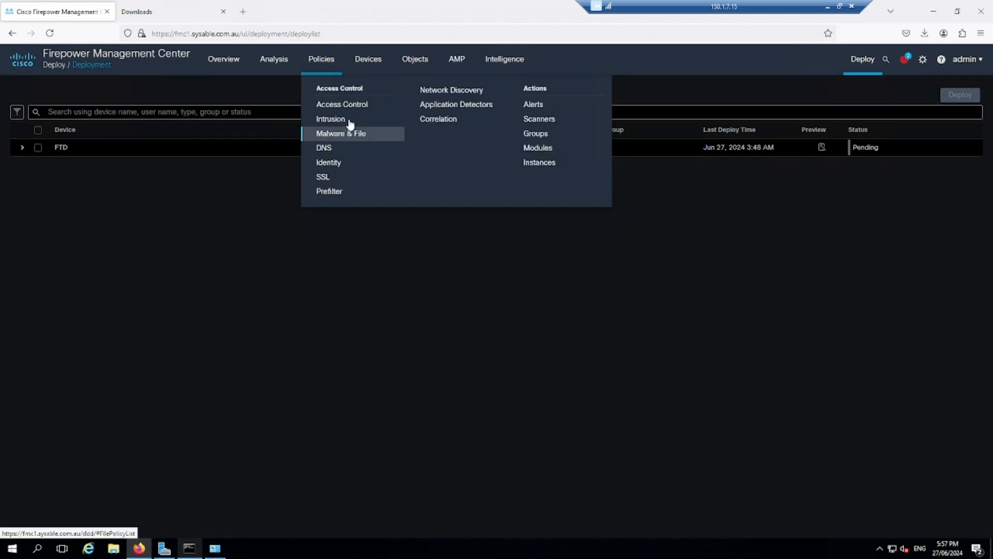
pyautogui.click(353, 136)
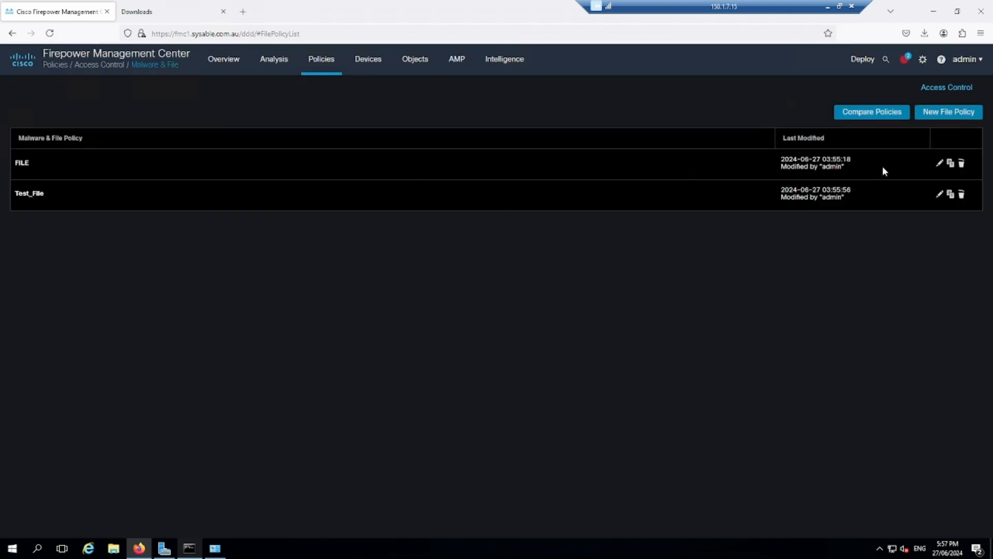
pyautogui.click(940, 164)
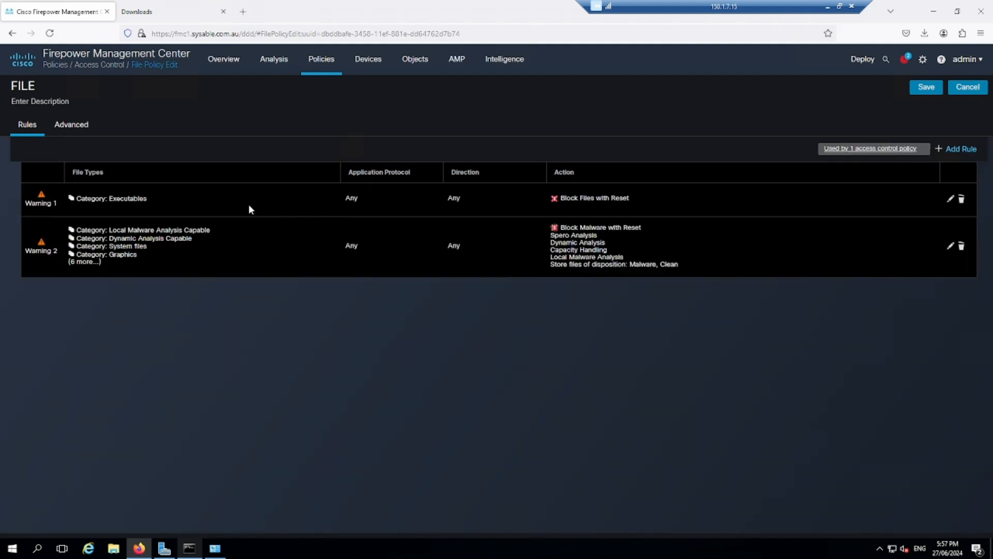
pyautogui.click(962, 199)
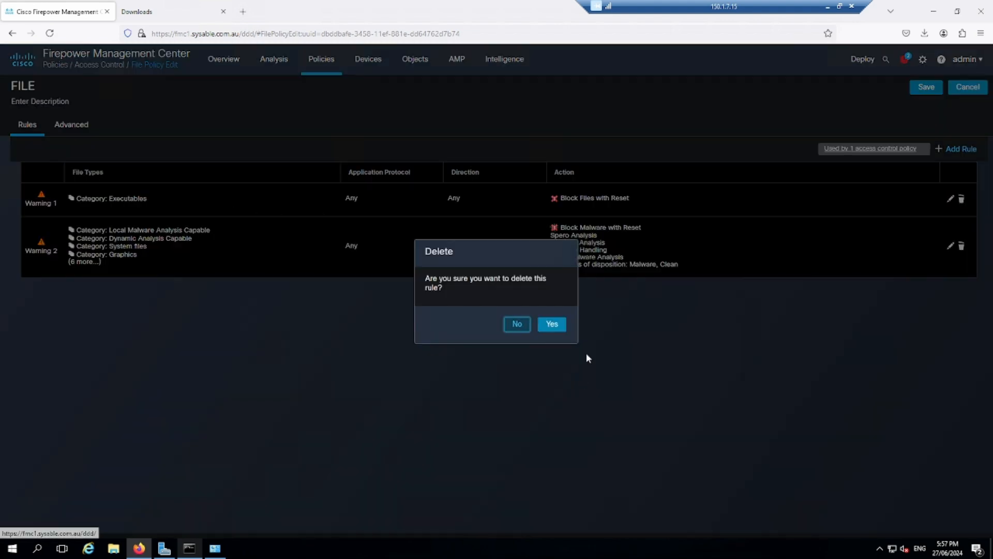
pyautogui.click(554, 326)
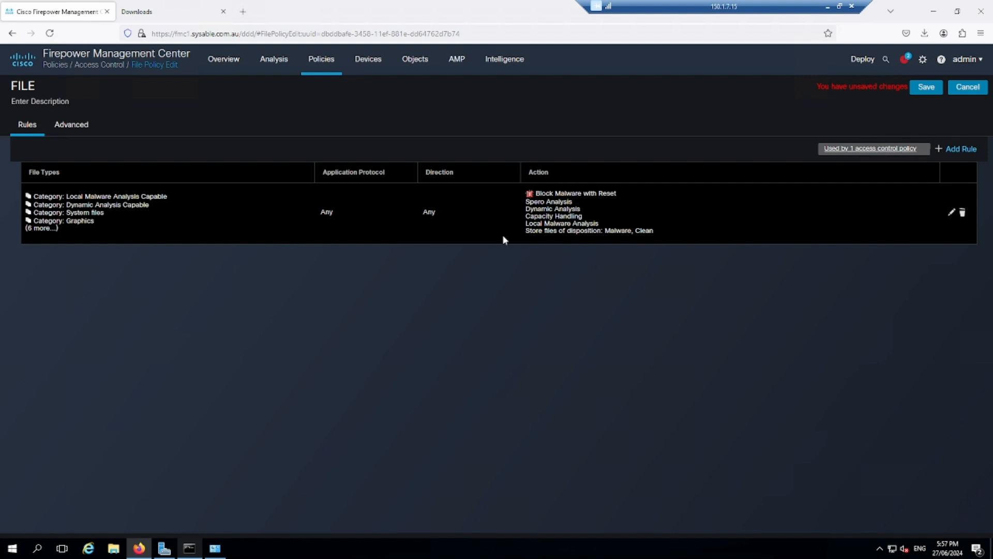
# Step: Edit the remaining FILE policy rule, keeping Block Malware as its action, and remove every selected file category
pyautogui.click(952, 213)
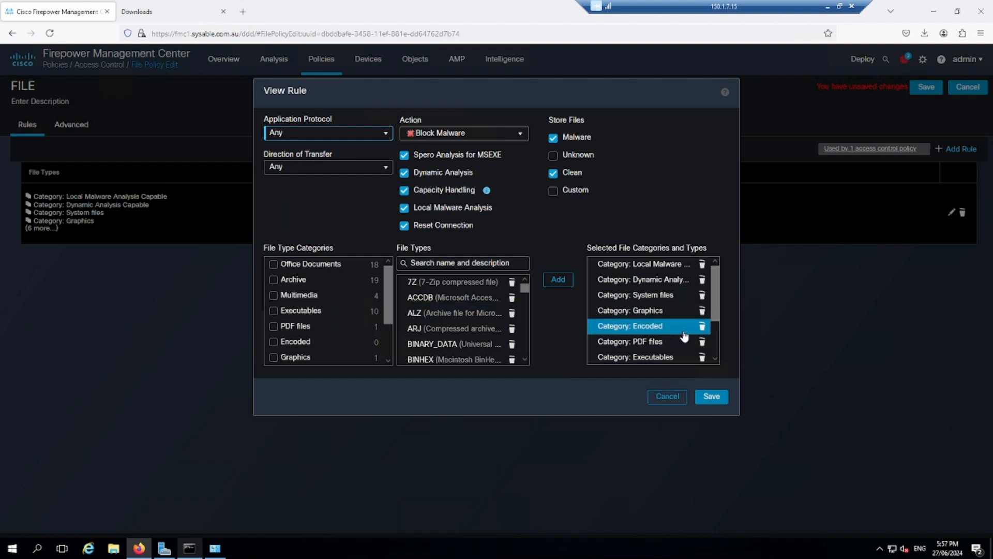
pyautogui.click(701, 358)
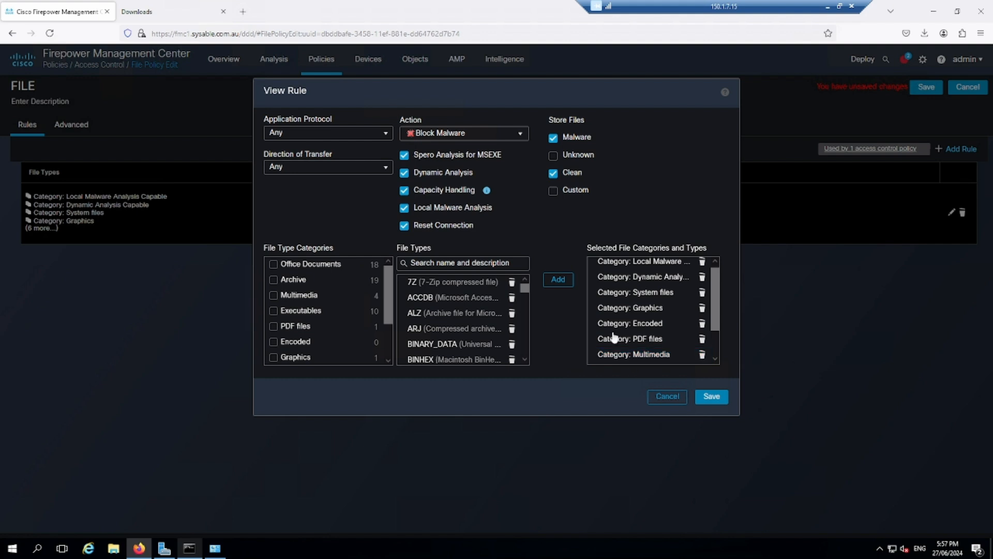
pyautogui.click(491, 134)
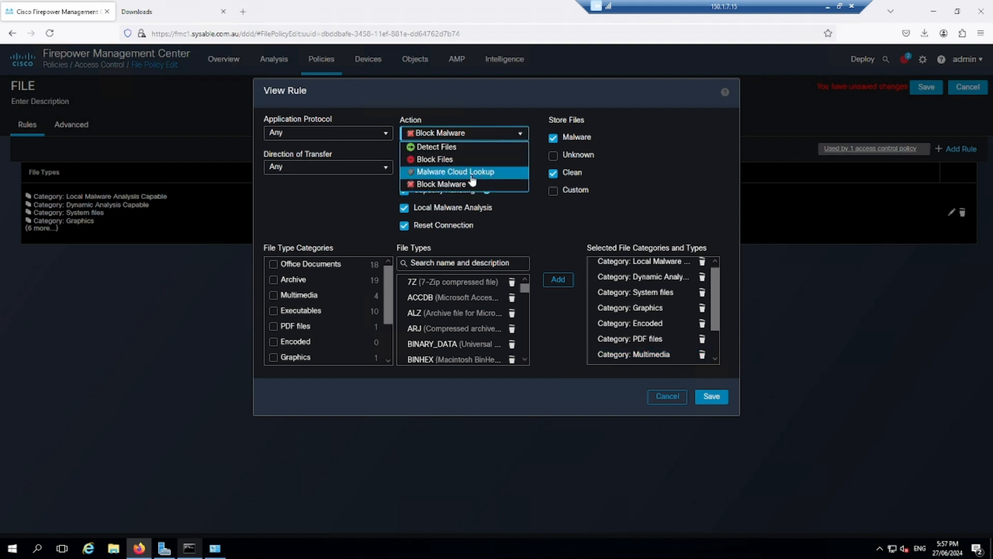
pyautogui.click(455, 184)
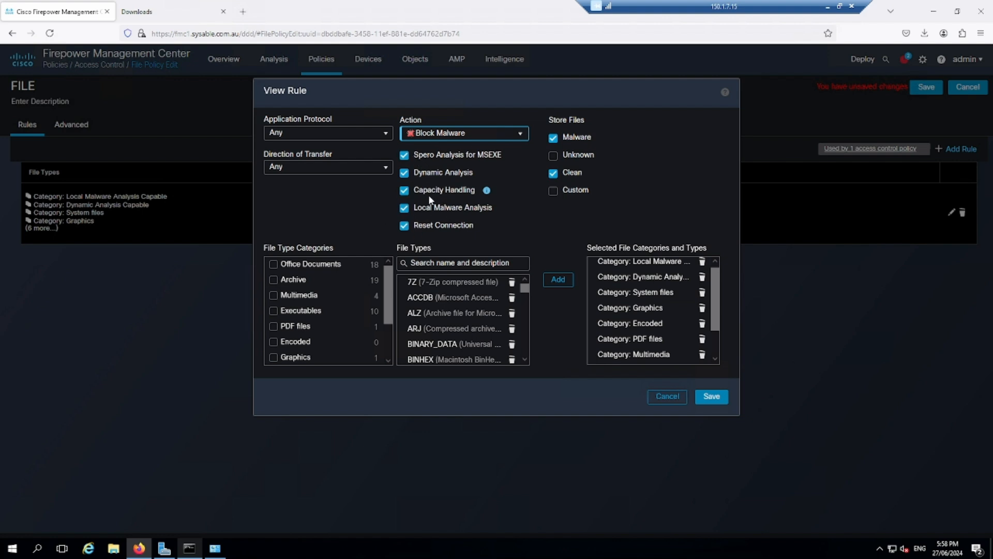
pyautogui.scroll(1, 652, 331)
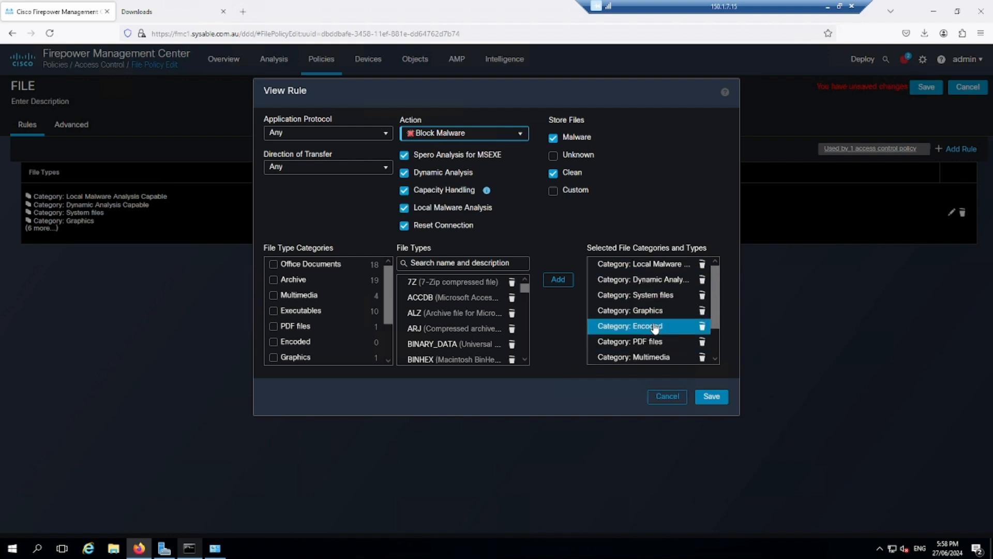
pyautogui.scroll(-2, 702, 282)
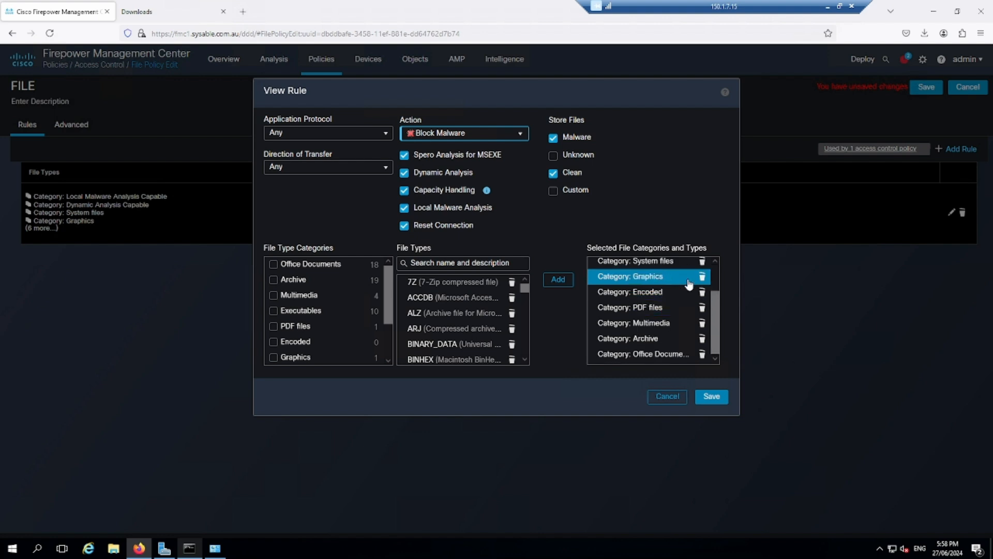
pyautogui.scroll(2, 702, 277)
pyautogui.click(702, 265)
pyautogui.click(702, 265)
pyautogui.click(702, 265)
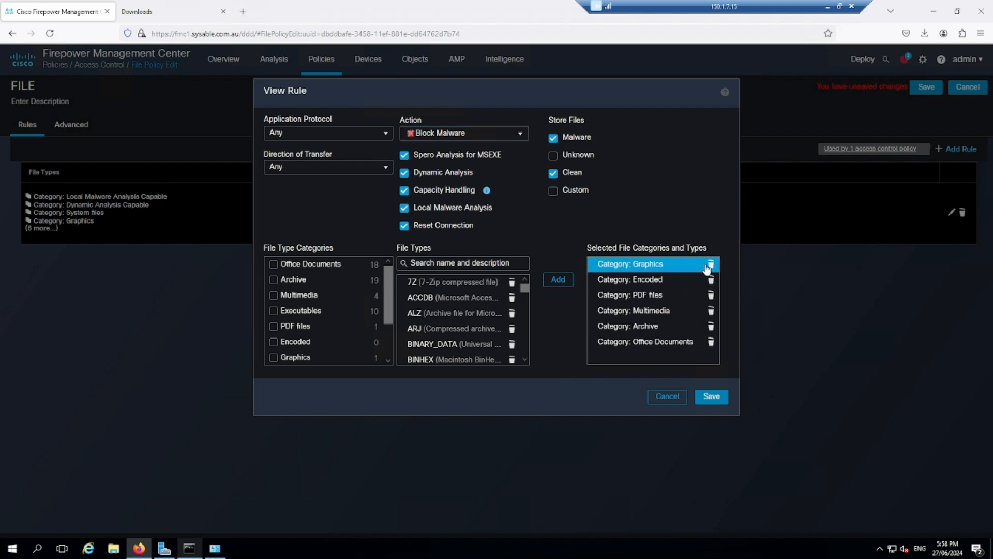
pyautogui.click(711, 265)
pyautogui.click(711, 264)
pyautogui.click(711, 264)
pyautogui.click(711, 265)
pyautogui.click(711, 265)
pyautogui.click(711, 265)
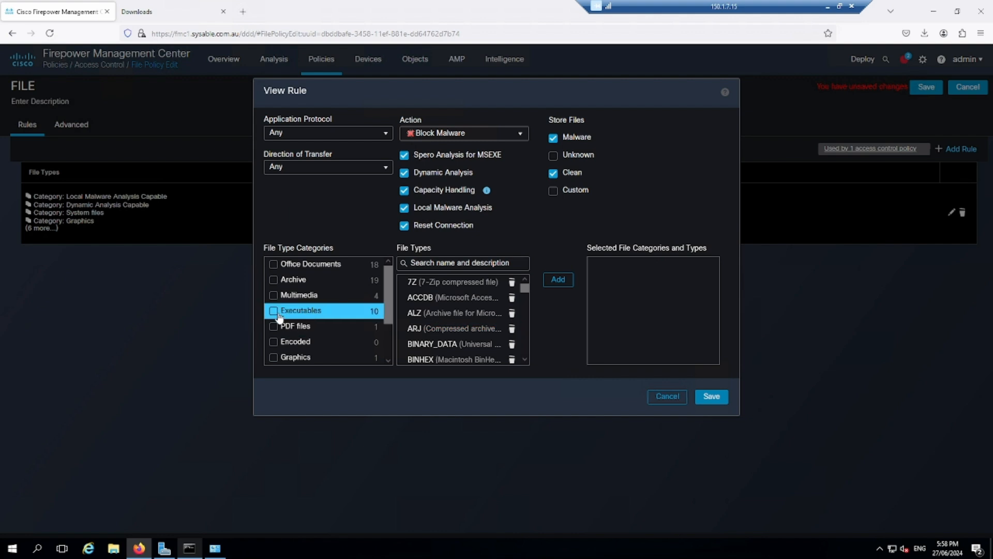
# Step: Add the Executables category to the Block Malware rule, then save the rule and the FILE policy
pyautogui.click(298, 317)
pyautogui.click(558, 279)
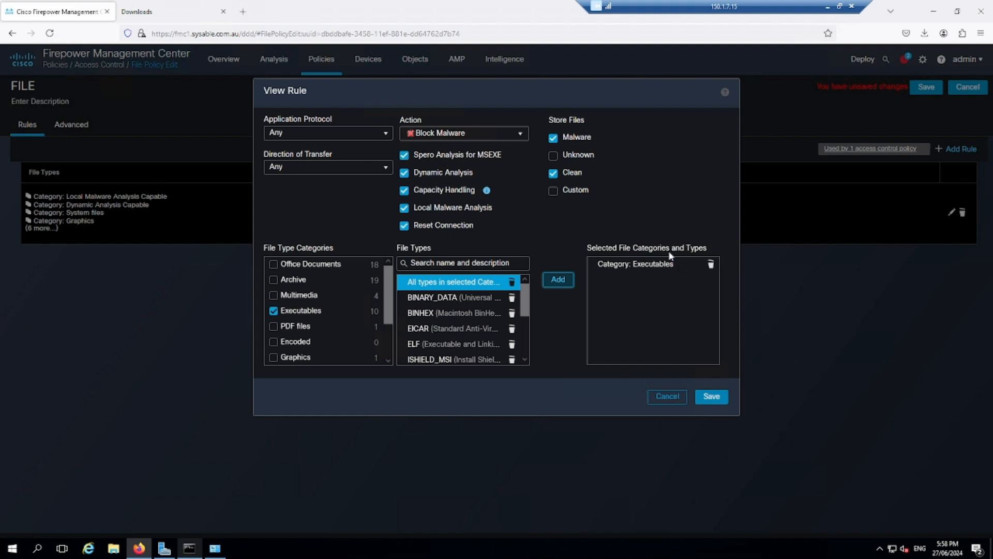
pyautogui.click(713, 397)
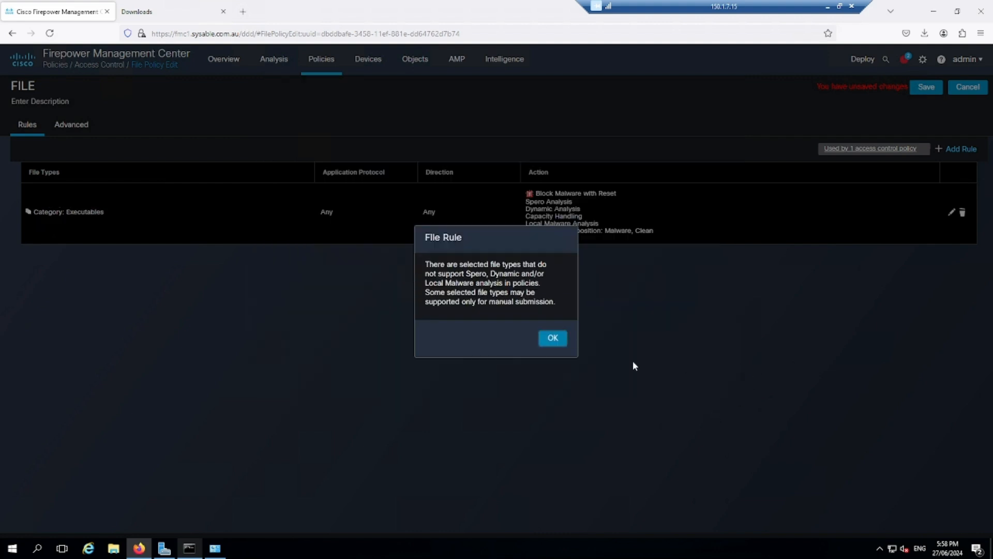
pyautogui.click(552, 338)
pyautogui.click(926, 87)
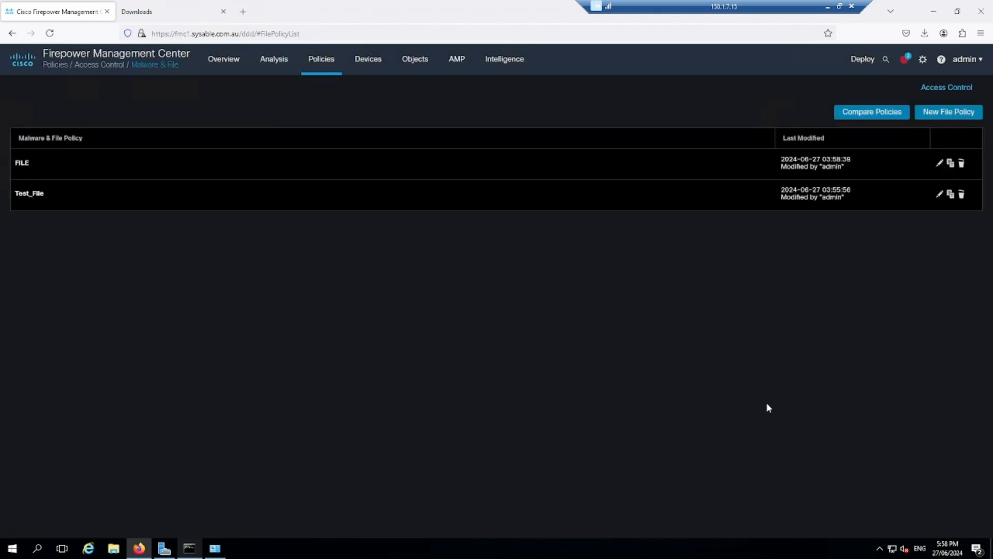
# Step: Open the FTD_POL access control policy to review its rules
pyautogui.moveTo(313, 70)
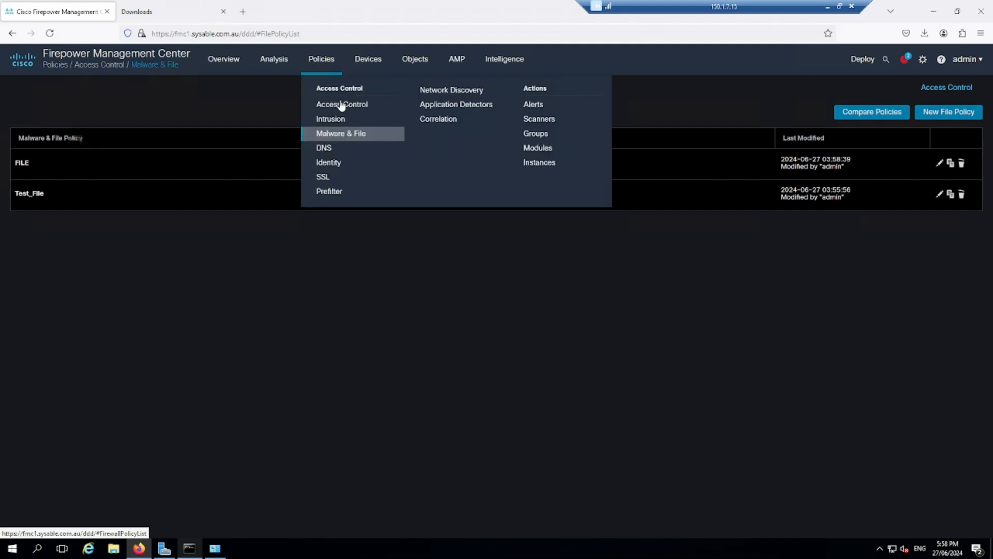
pyautogui.click(347, 104)
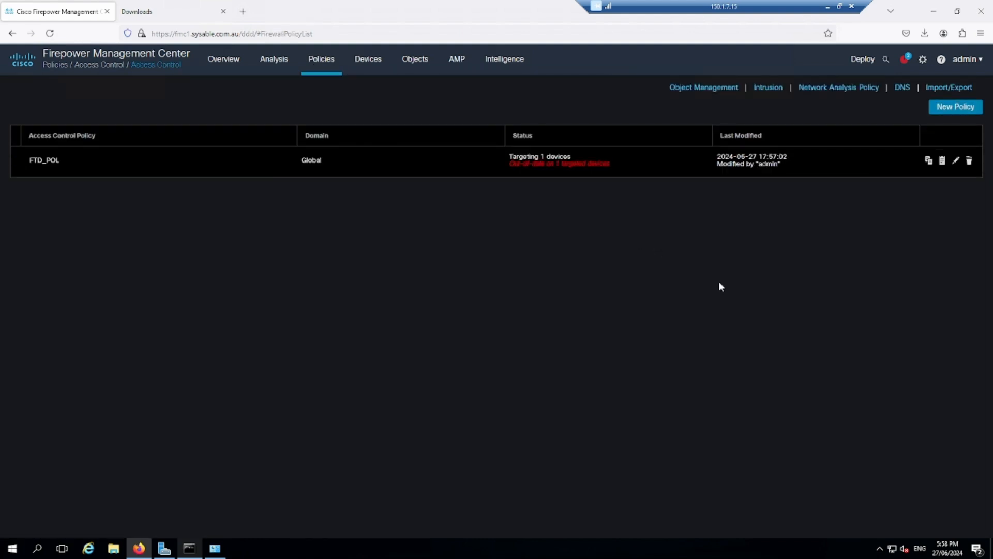
pyautogui.click(955, 161)
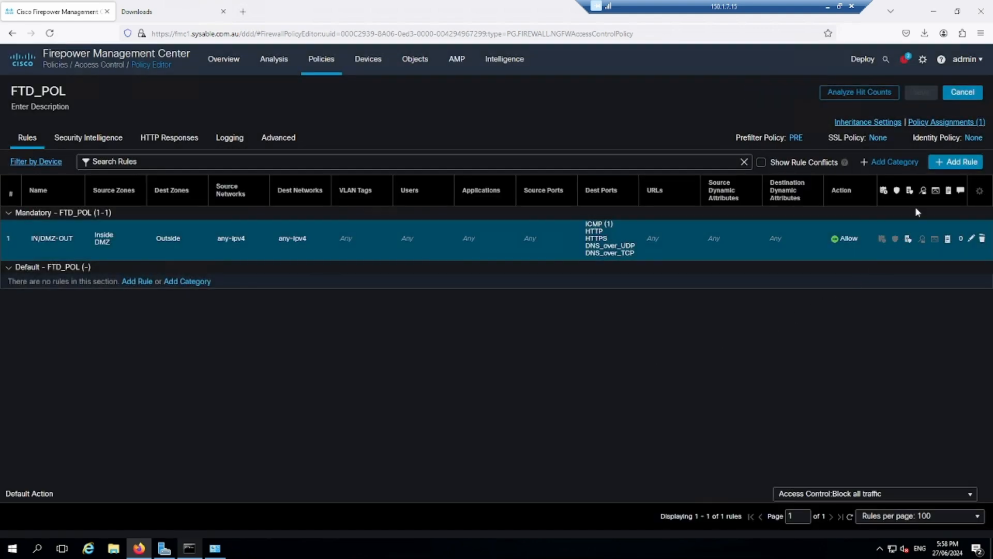
# Step: Deploy the pending FTD_POL and FILE policy changes to the FTD device
pyautogui.click(863, 59)
pyautogui.click(890, 90)
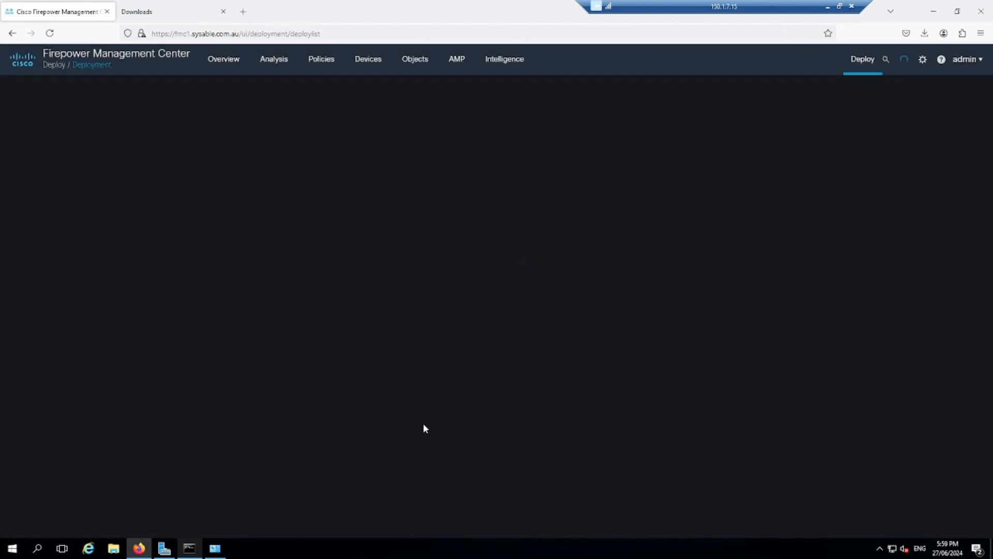
pyautogui.click(21, 148)
pyautogui.click(38, 147)
pyautogui.click(958, 97)
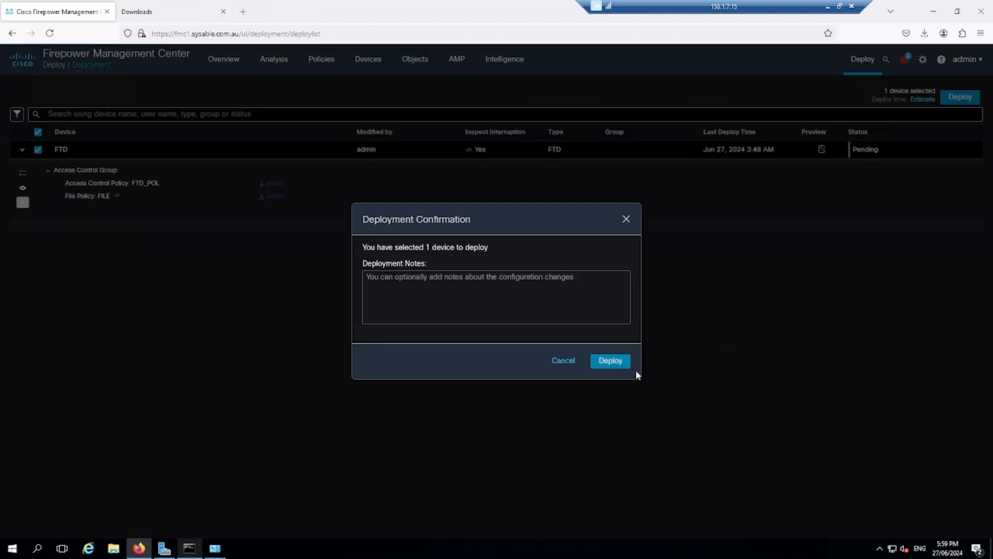
pyautogui.click(613, 361)
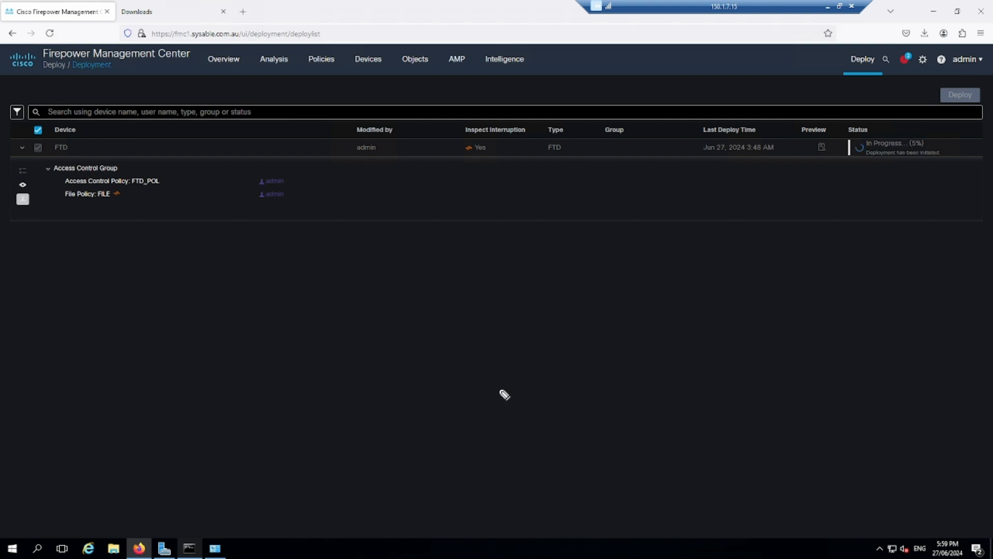
pyautogui.moveTo(280, 314); pyautogui.dragTo(314, 310)
pyautogui.moveTo(278, 293)
pyautogui.mouseDown()
pyautogui.moveTo(320, 291)
pyautogui.moveTo(261, 297)
pyautogui.mouseUp()
pyautogui.moveTo(339, 304)
pyautogui.mouseDown()
pyautogui.moveTo(737, 289)
pyautogui.moveTo(705, 333)
pyautogui.moveTo(685, 328)
pyautogui.mouseUp()
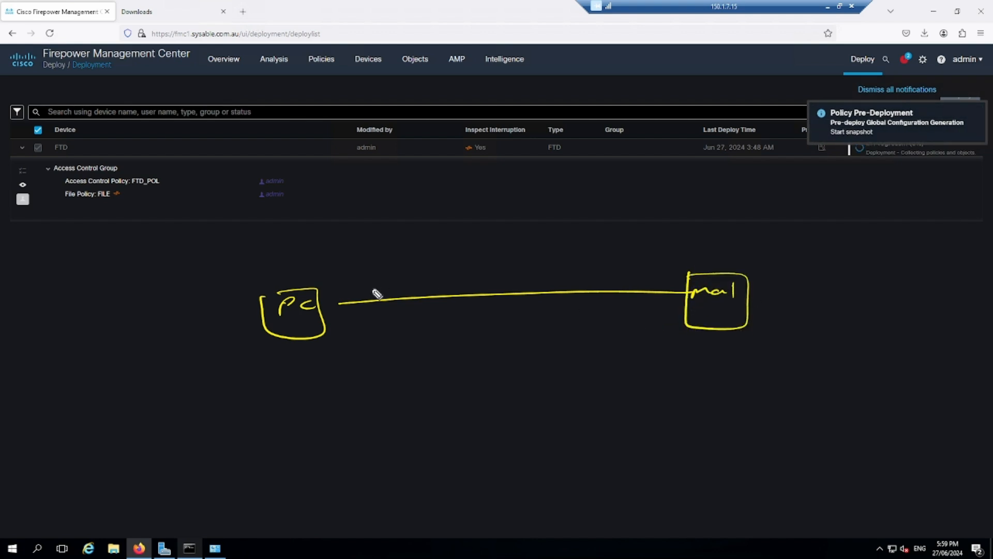
pyautogui.moveTo(339, 288); pyautogui.dragTo(353, 287)
pyautogui.moveTo(362, 285); pyautogui.dragTo(362, 290)
pyautogui.moveTo(373, 288)
pyautogui.mouseDown()
pyautogui.moveTo(381, 285)
pyautogui.moveTo(372, 300)
pyautogui.mouseUp()
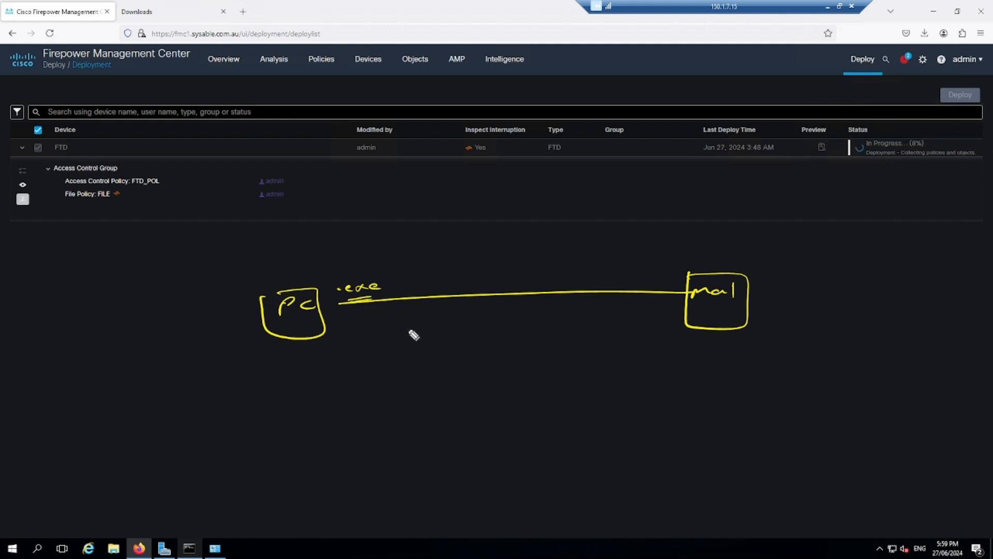
pyautogui.moveTo(485, 272); pyautogui.dragTo(483, 325)
pyautogui.moveTo(486, 271)
pyautogui.mouseDown()
pyautogui.moveTo(547, 278)
pyautogui.moveTo(492, 313)
pyautogui.mouseUp()
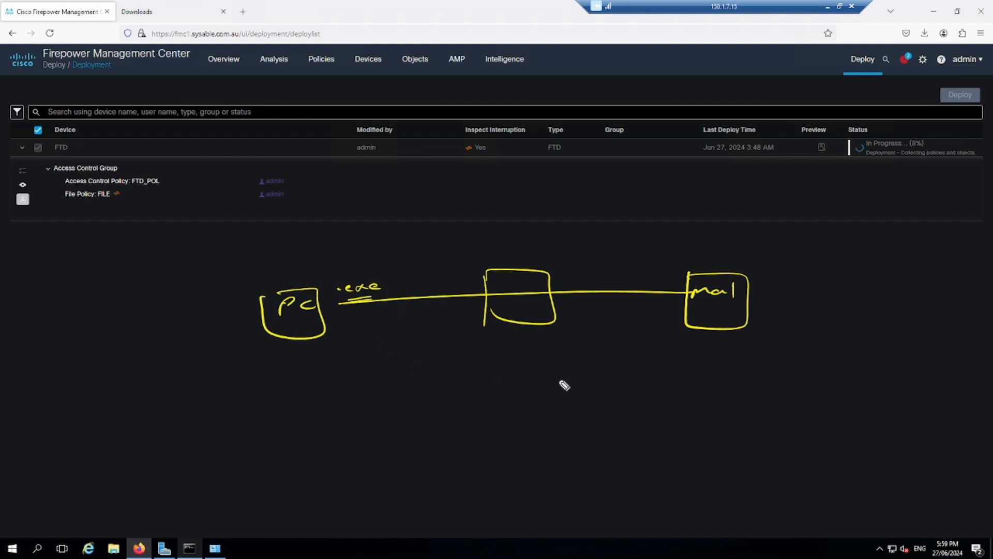
pyautogui.moveTo(701, 353)
pyautogui.mouseDown()
pyautogui.moveTo(755, 357)
pyautogui.moveTo(762, 348)
pyautogui.mouseUp()
pyautogui.moveTo(756, 354); pyautogui.dragTo(766, 352)
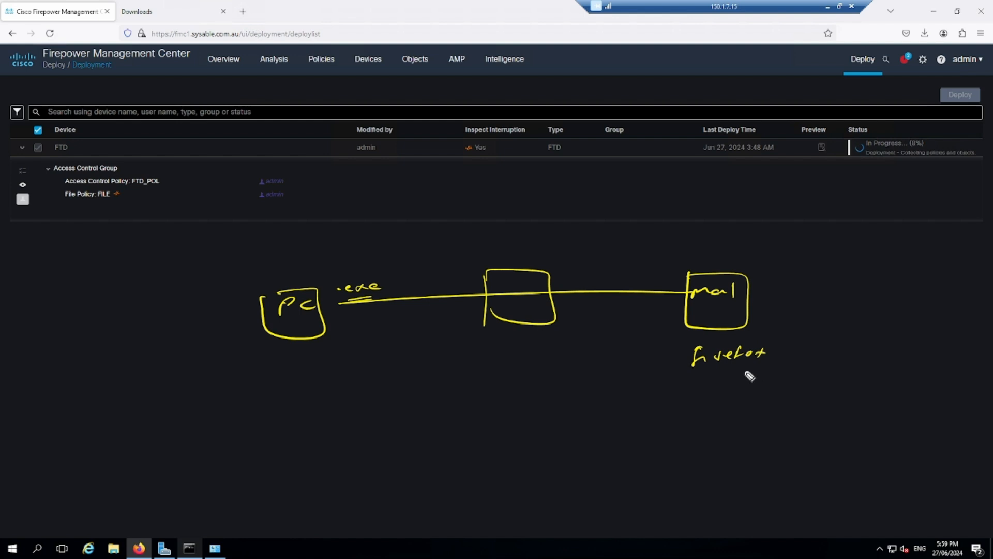
pyautogui.moveTo(693, 360)
pyautogui.mouseDown()
pyautogui.moveTo(477, 364)
pyautogui.moveTo(497, 370)
pyautogui.mouseUp()
pyautogui.moveTo(404, 361); pyautogui.dragTo(430, 363)
pyautogui.moveTo(366, 353); pyautogui.dragTo(384, 366)
pyautogui.moveTo(384, 354); pyautogui.dragTo(367, 367)
pyautogui.click(395, 361)
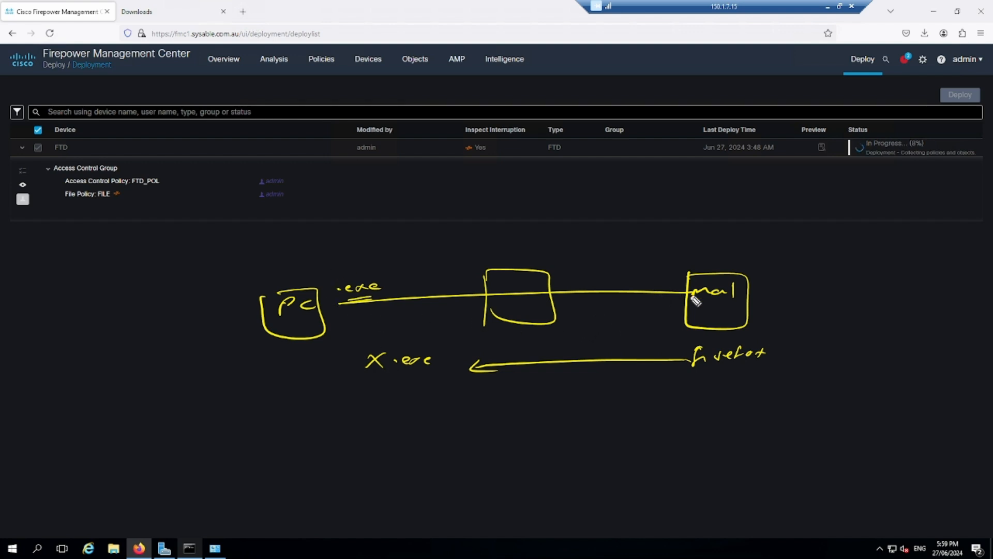
pyautogui.moveTo(446, 255); pyautogui.dragTo(539, 241)
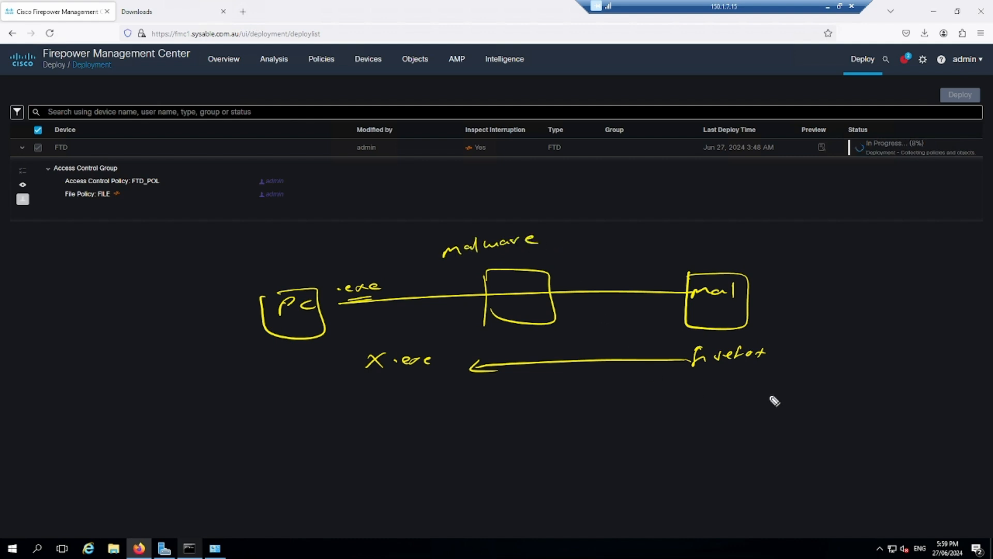
pyautogui.moveTo(344, 356); pyautogui.dragTo(363, 353)
pyautogui.moveTo(304, 274)
pyautogui.mouseDown()
pyautogui.moveTo(352, 269)
pyautogui.moveTo(365, 301)
pyautogui.moveTo(427, 261)
pyautogui.mouseUp()
pyautogui.moveTo(412, 261); pyautogui.dragTo(421, 270)
pyautogui.moveTo(404, 237); pyautogui.dragTo(405, 248)
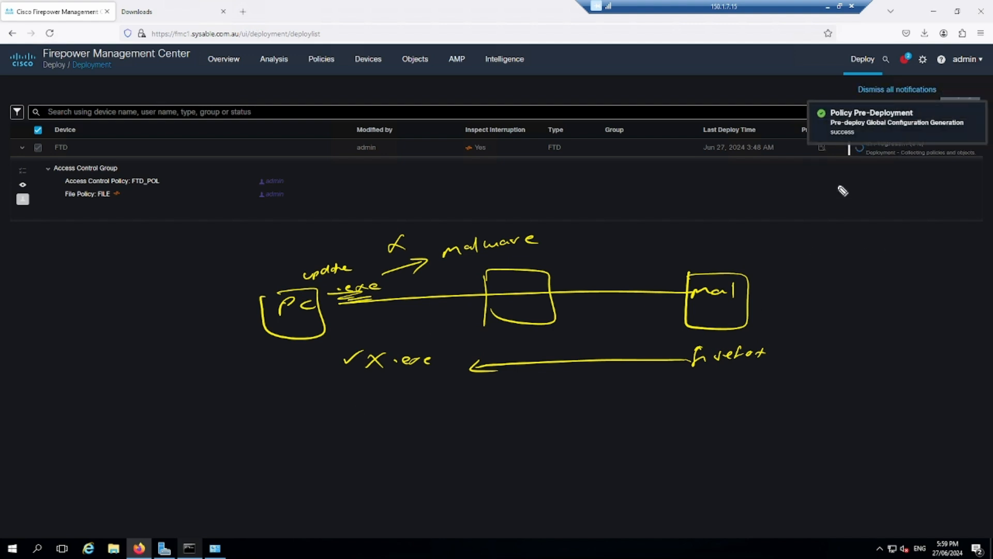
pyautogui.hotkey('ctrl', 'z')
pyautogui.press('Escape')
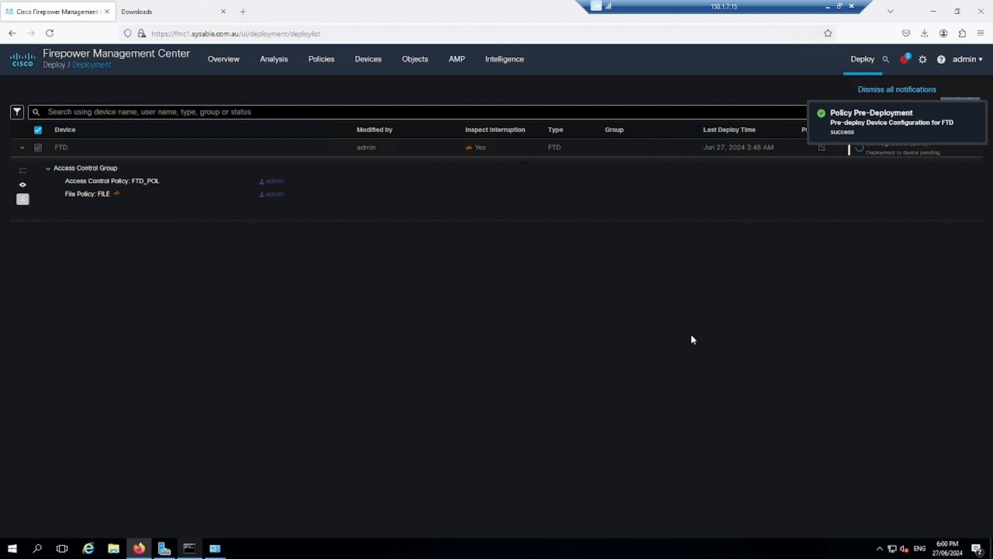
# Step: Dismiss all notifications on the deployment page
pyautogui.click(886, 90)
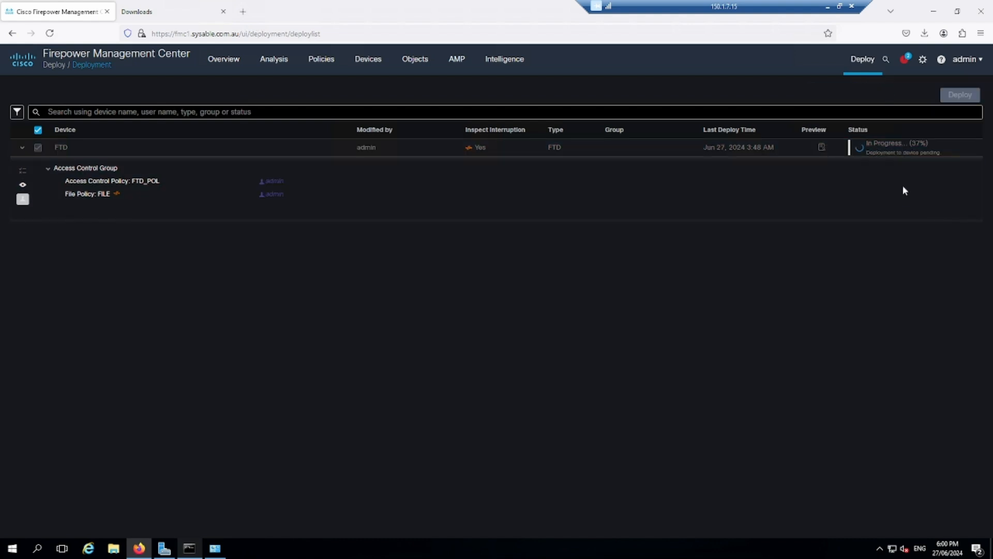
# Step: Show the FTD deployment progress, and restart Firefox on the PC1 virtual machine
pyautogui.click(905, 60)
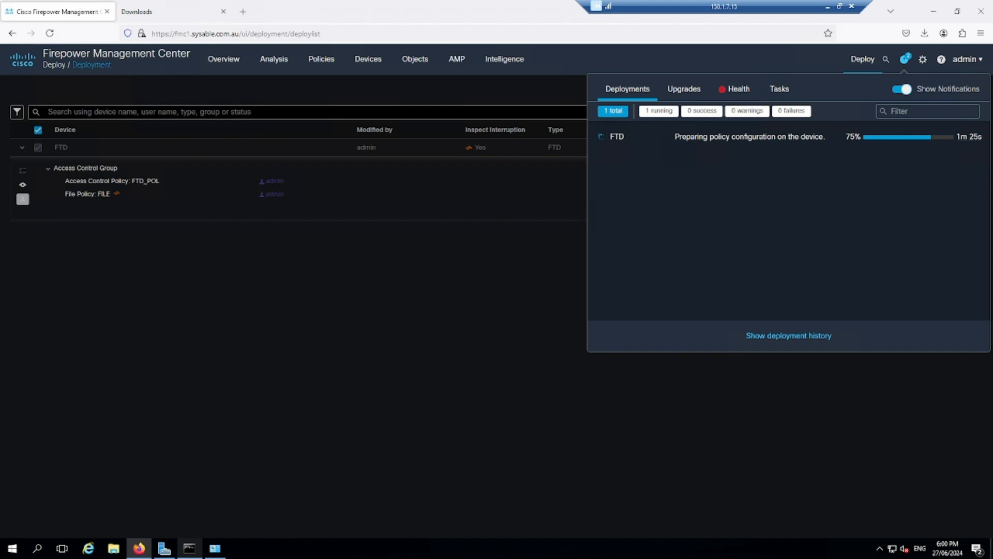
pyautogui.hotkey('alt', 'Tab')
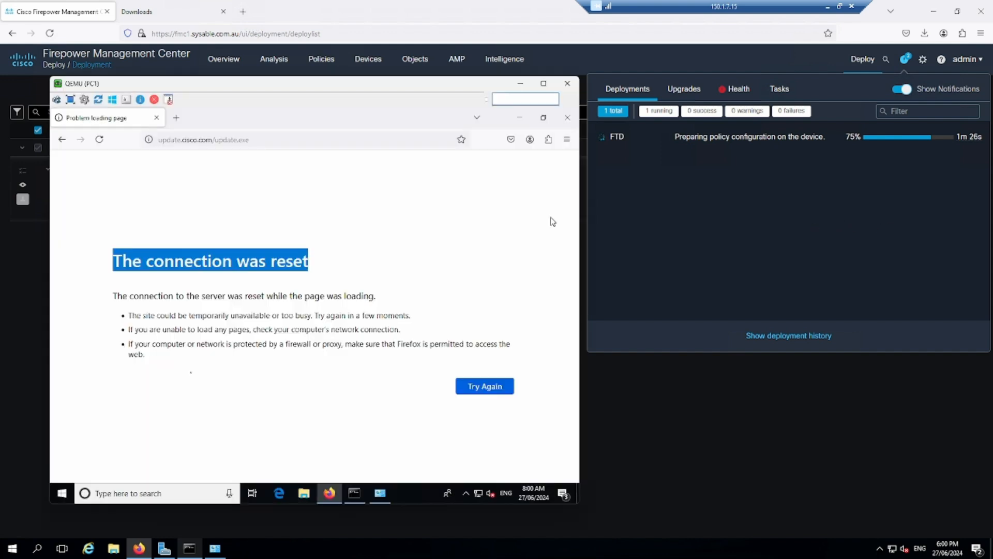
pyautogui.click(176, 118)
pyautogui.click(157, 118)
pyautogui.click(568, 117)
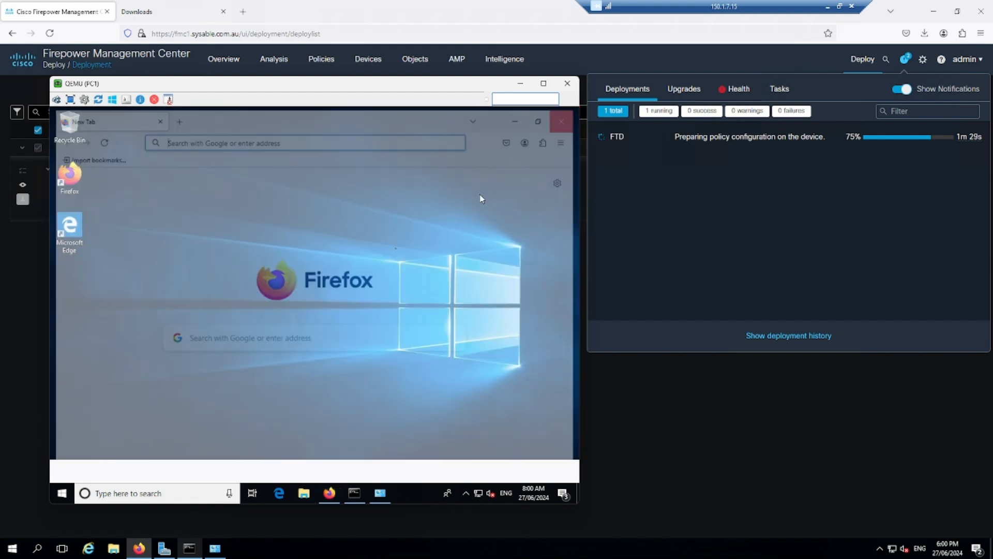
pyautogui.doubleClick(70, 176)
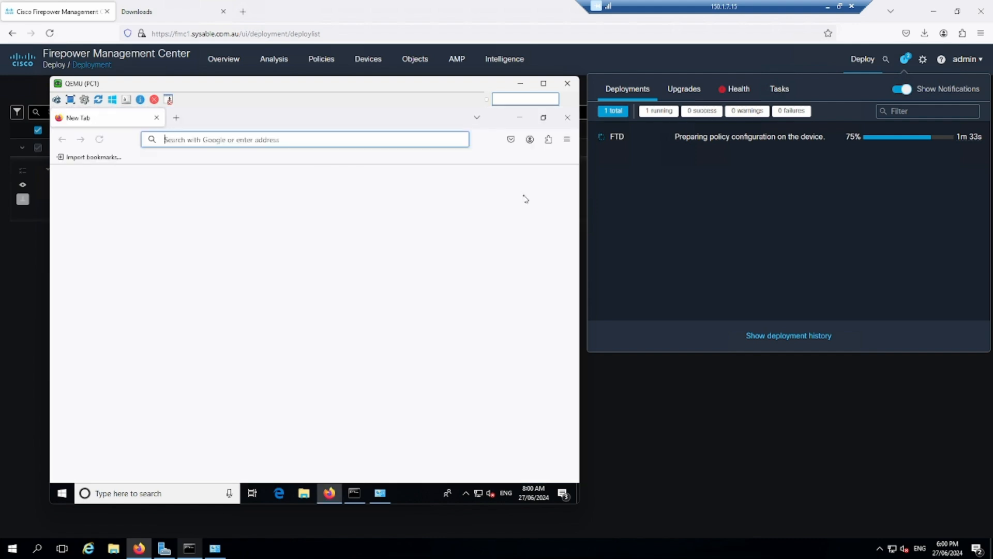
# Step: Review the history setting in the Privacy & Security settings of PC1's Firefox
pyautogui.click(567, 139)
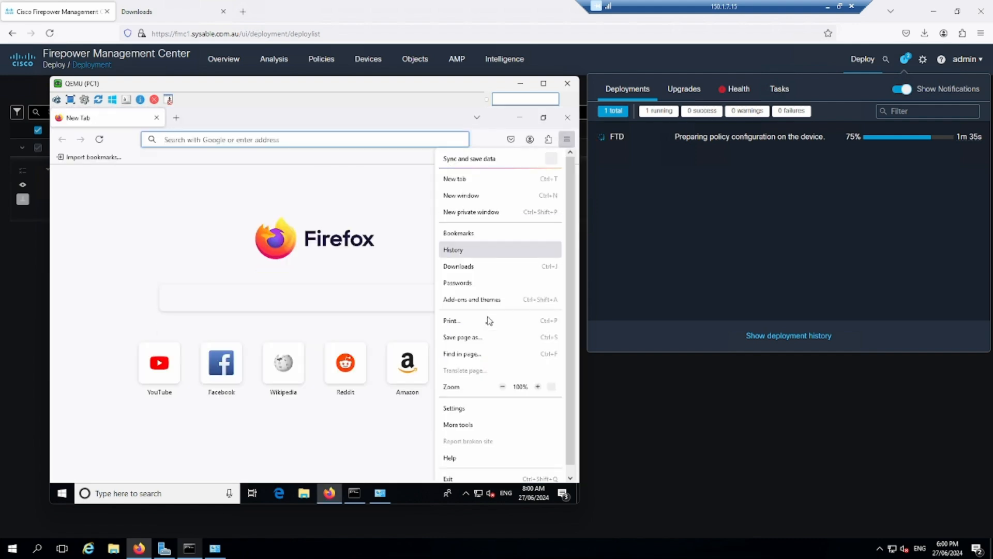
pyautogui.click(464, 408)
pyautogui.click(127, 274)
pyautogui.scroll(-15, 326, 330)
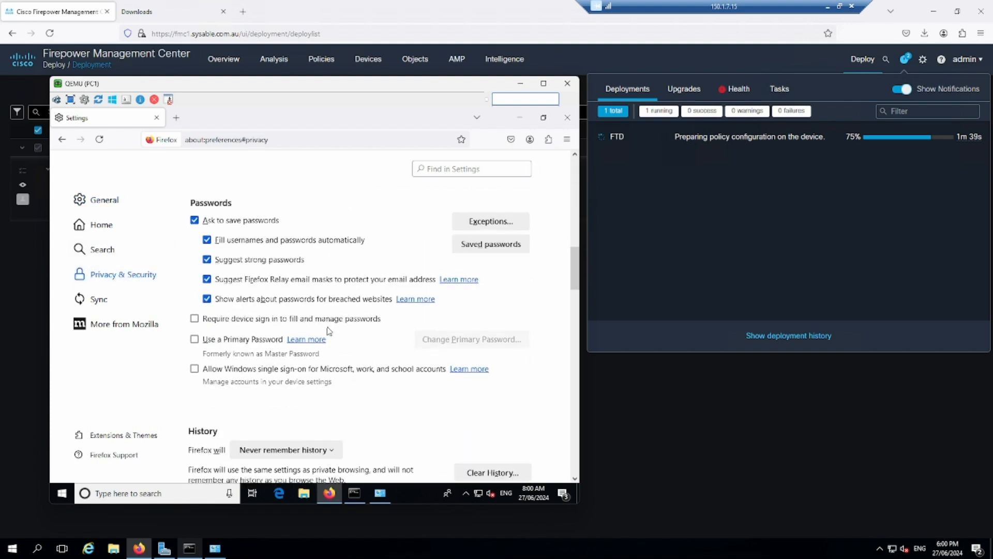
pyautogui.scroll(-1, 331, 333)
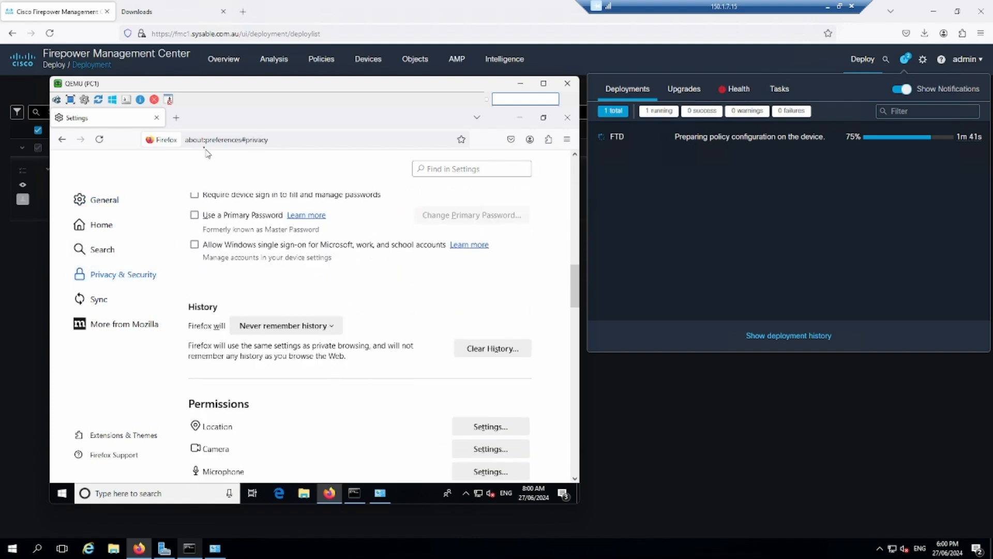
pyautogui.click(176, 119)
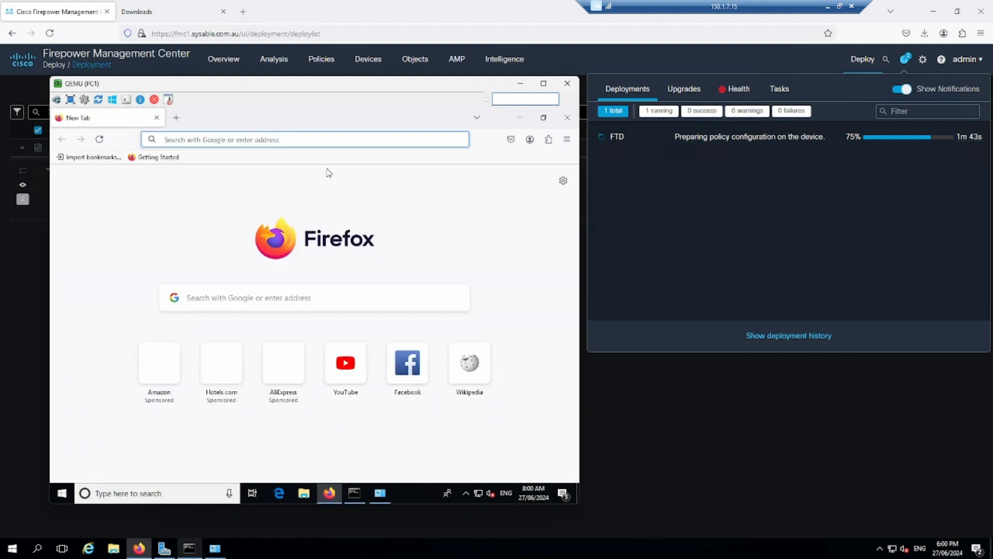
pyautogui.write('http://updae')
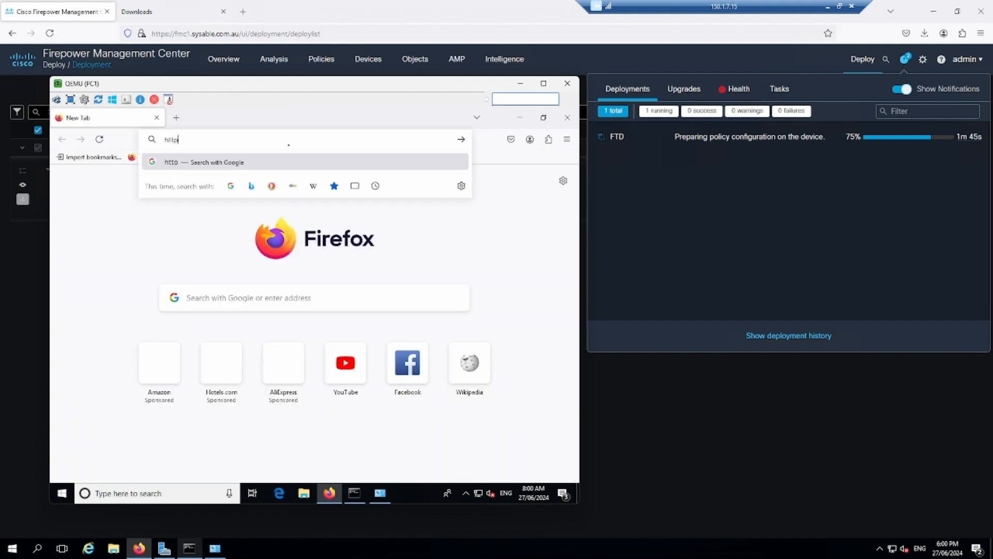
pyautogui.press('BackSpace')
pyautogui.press('BackSpace')
pyautogui.write('ate.ciscocom')
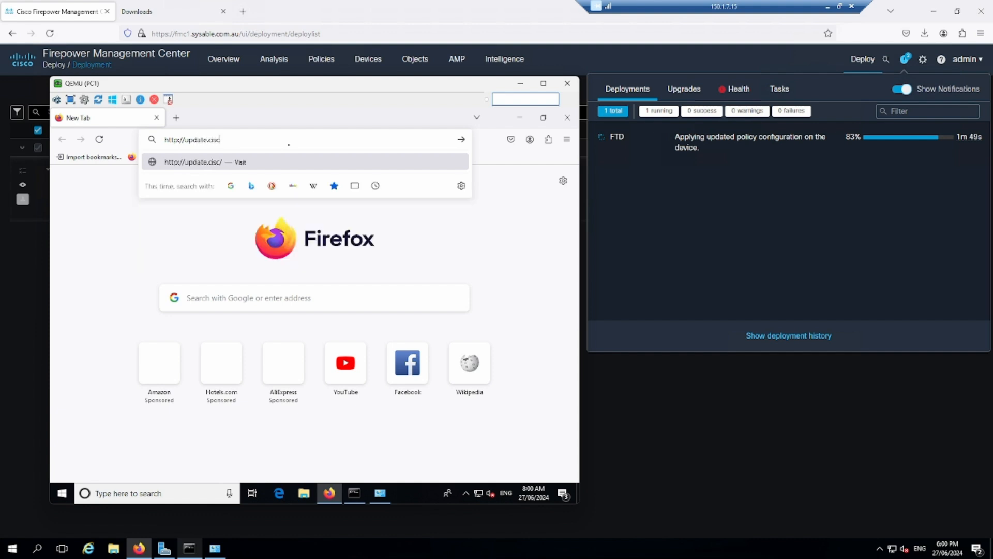
pyautogui.press('Left')
pyautogui.press('Left')
pyautogui.press('Left')
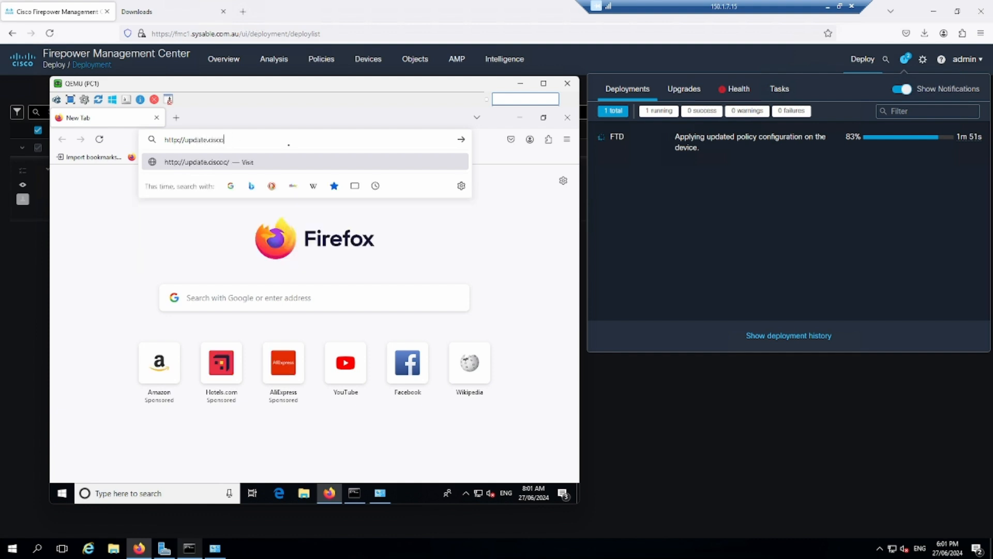
pyautogui.write('.com/update.exe')
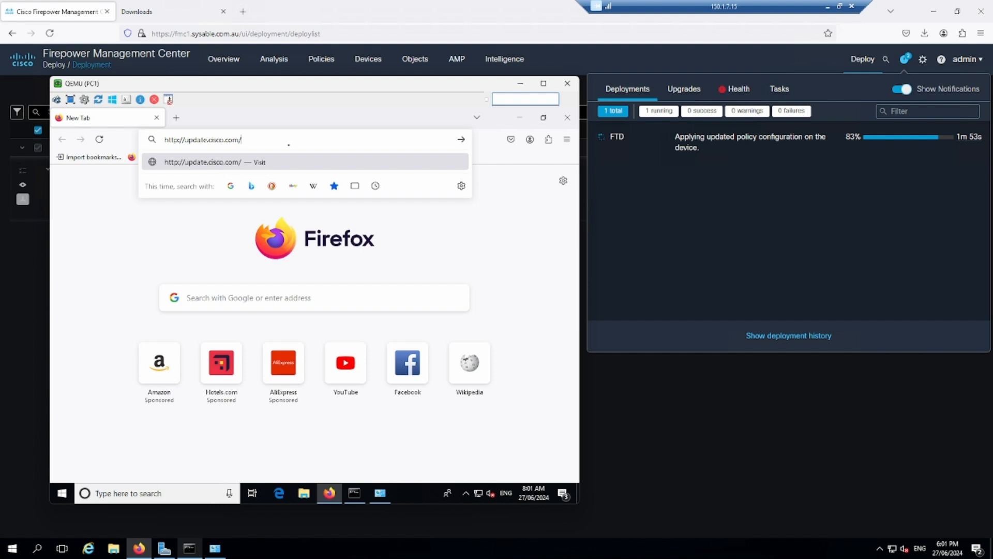
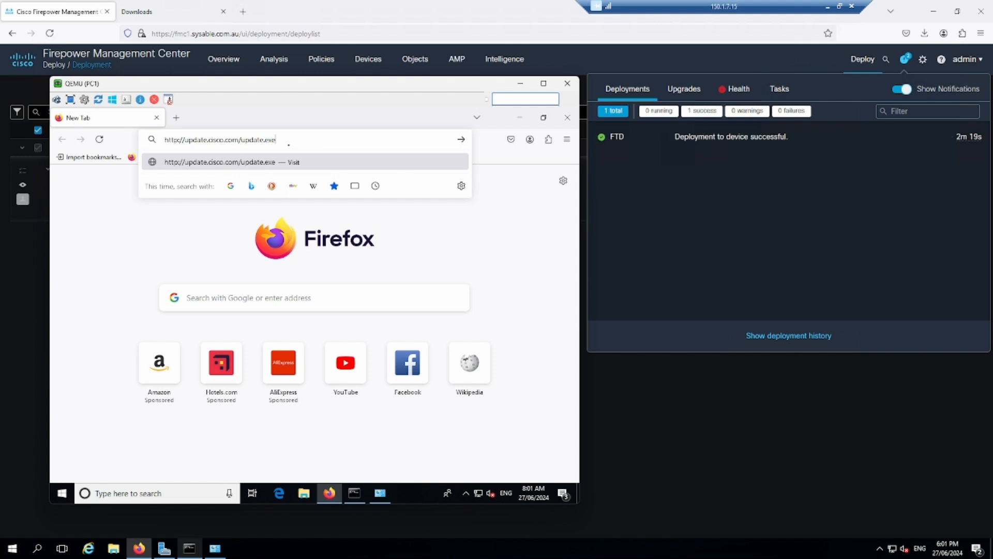
pyautogui.press('Return')
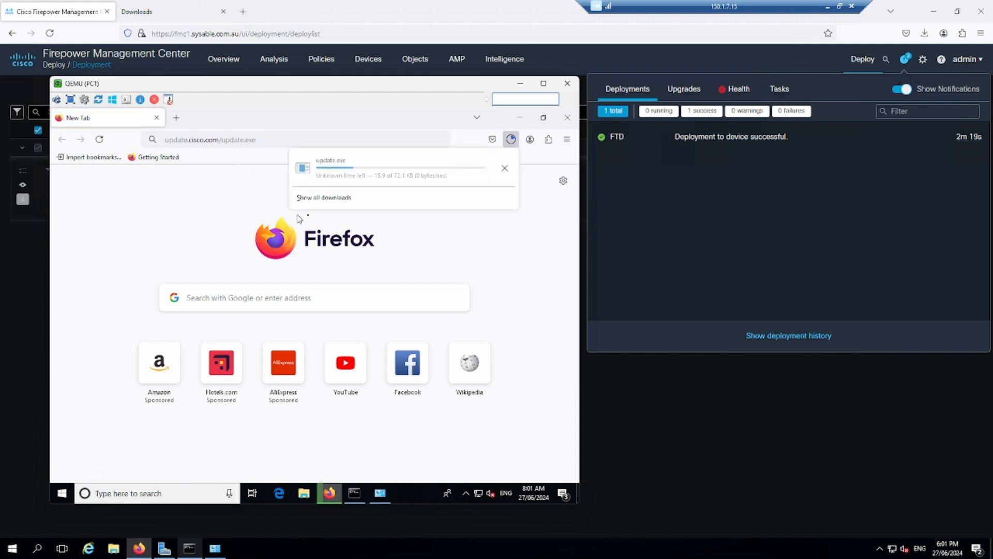
pyautogui.click(369, 201)
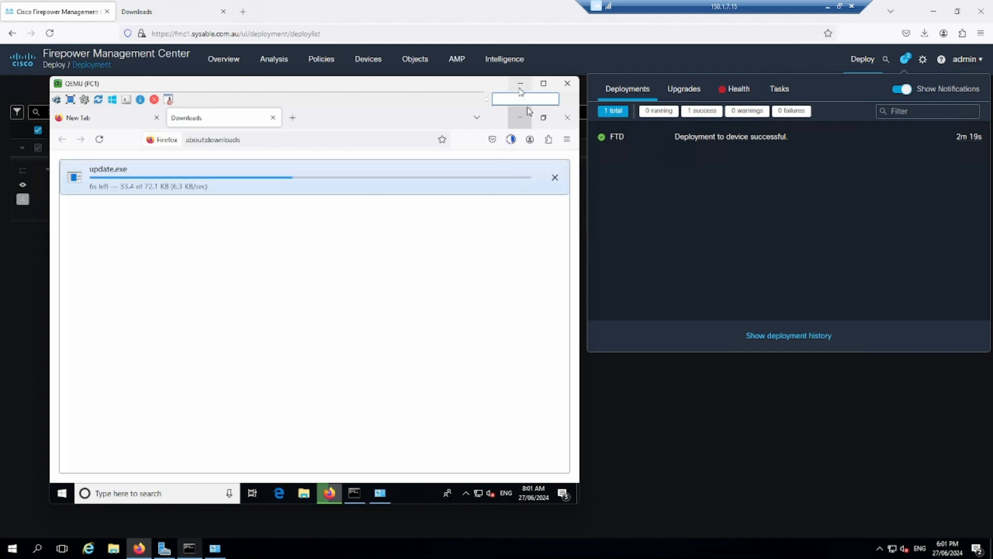
# Step: Return to Firepower Management Center and inspect the Executables rule's action, analysis and file storage options in the FILE policy
pyautogui.click(521, 83)
pyautogui.moveTo(323, 71)
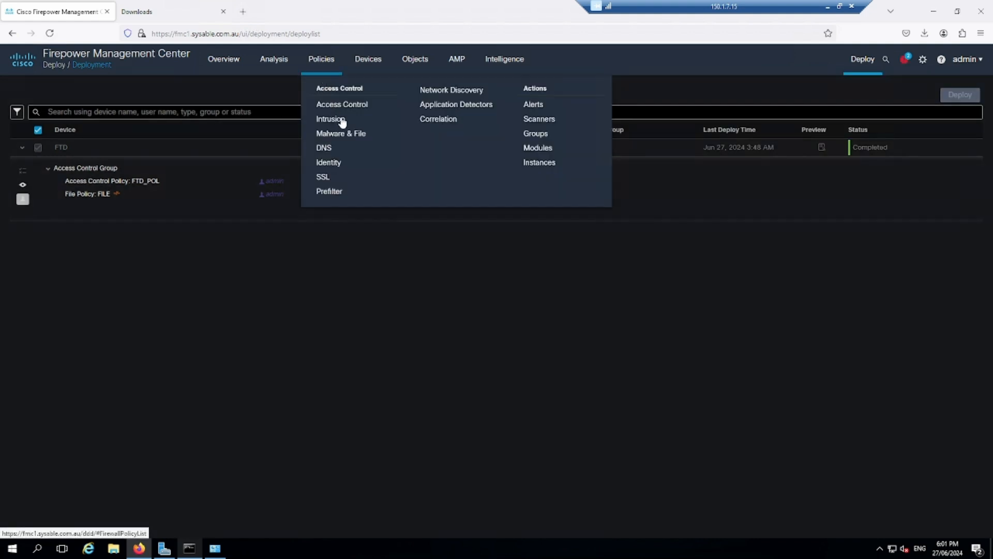
pyautogui.click(342, 103)
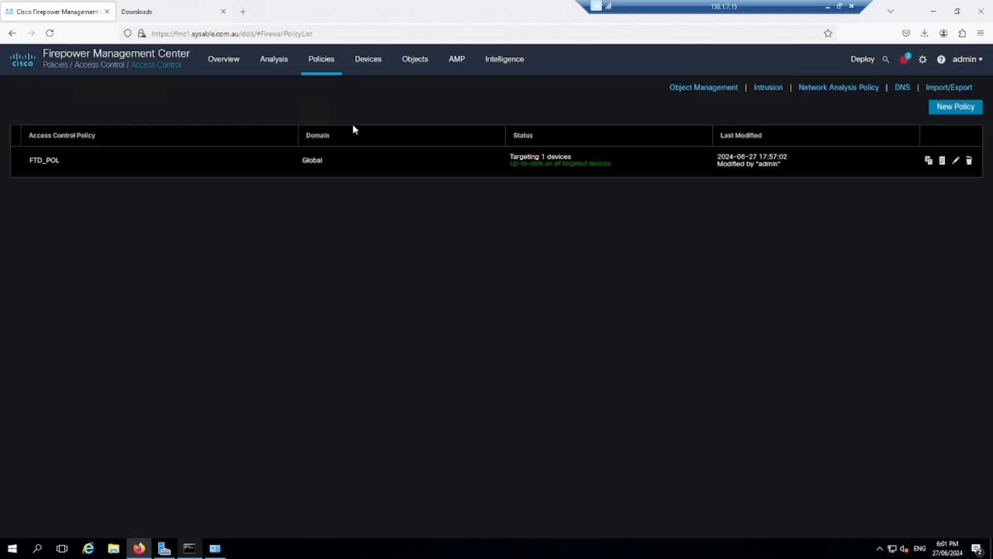
pyautogui.moveTo(328, 78)
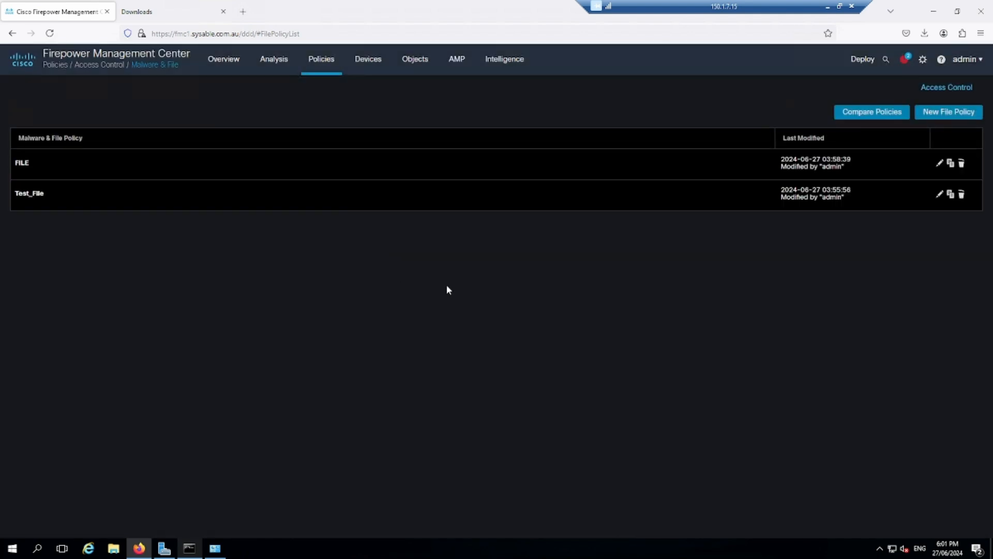
pyautogui.click(941, 165)
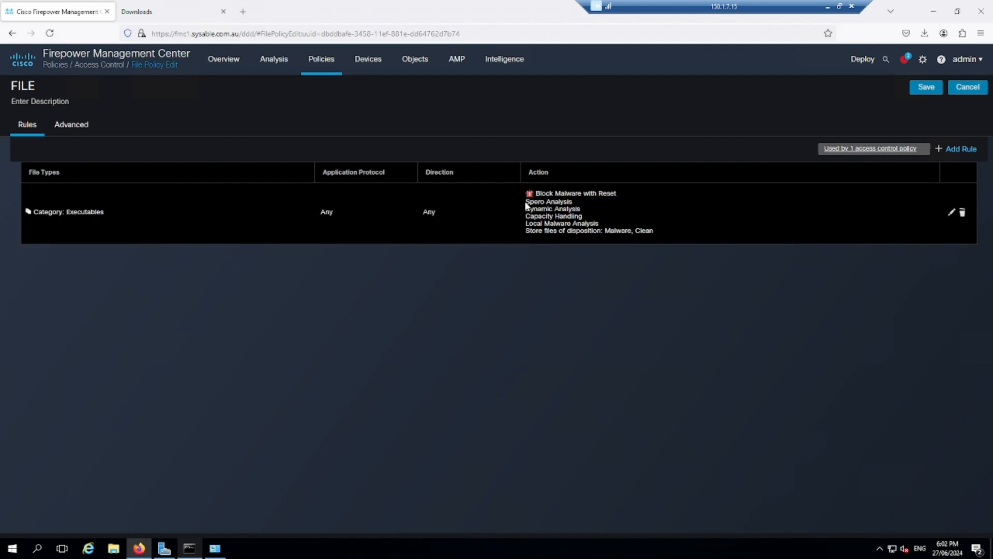
pyautogui.doubleClick(537, 215)
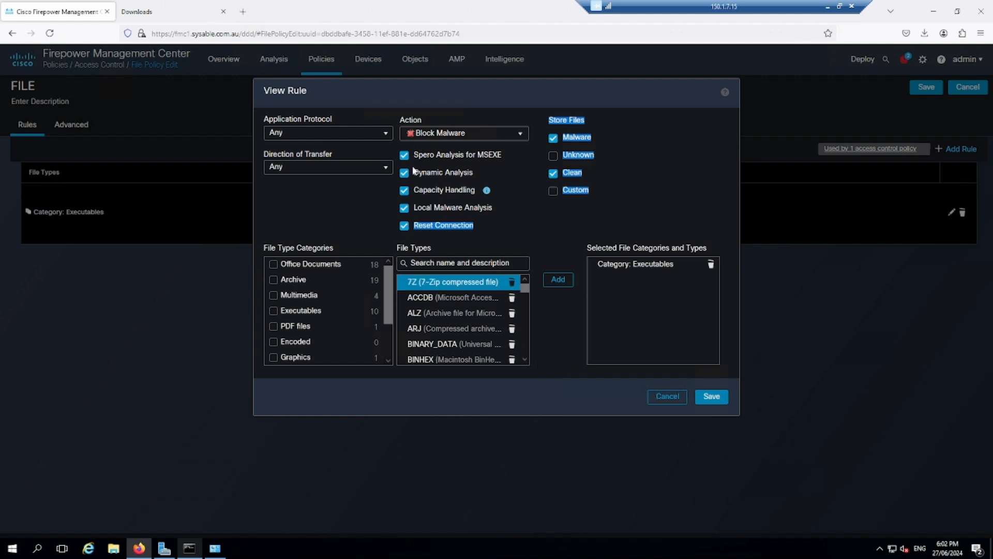
pyautogui.click(515, 217)
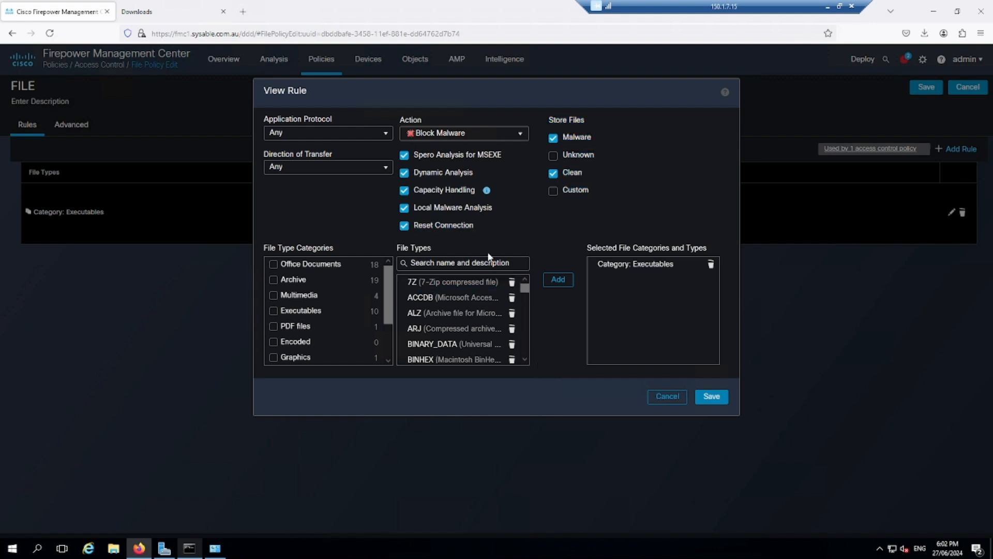
pyautogui.click(665, 397)
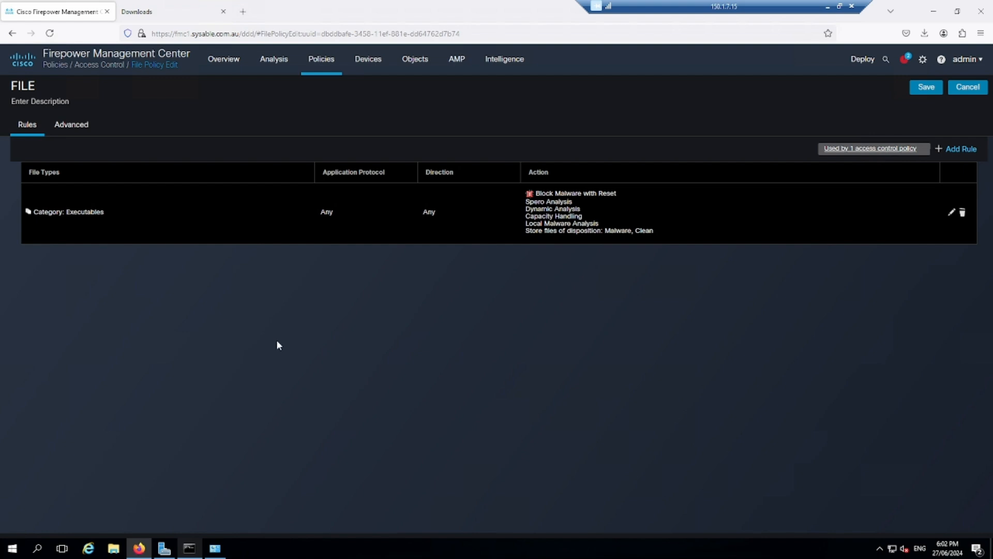
# Step: Open the list of access control policies
pyautogui.click(331, 65)
pyautogui.click(355, 105)
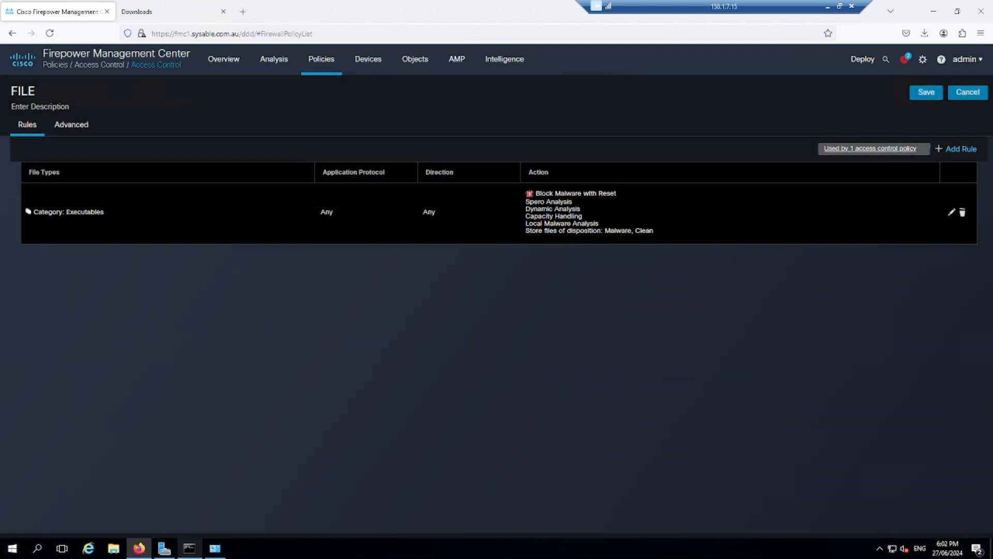